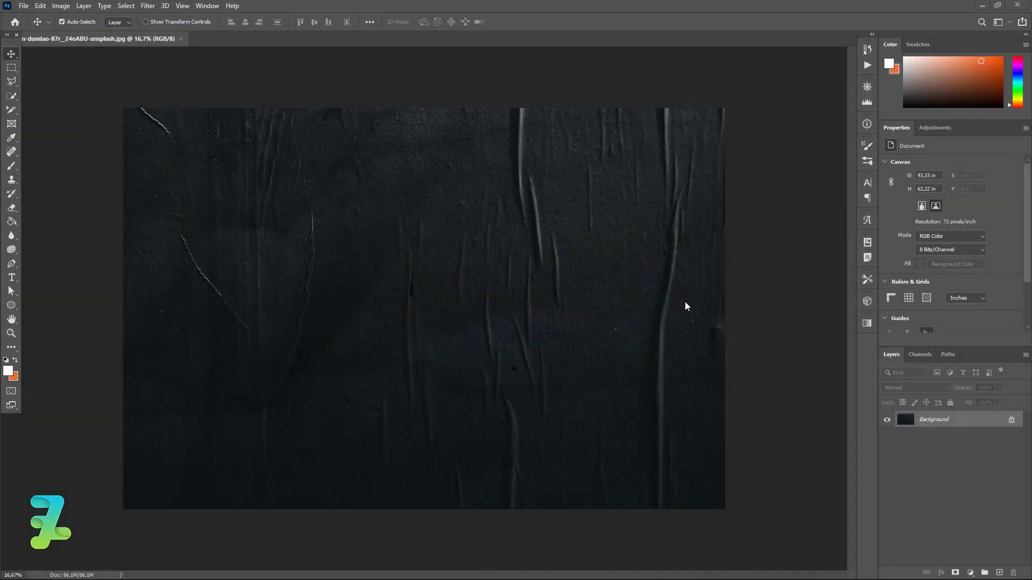
Step: Create a new 1280×720 document from the Film & Video HDV/HDTV 720p preset
{"action": "left_click", "coordinate": [24, 6]}
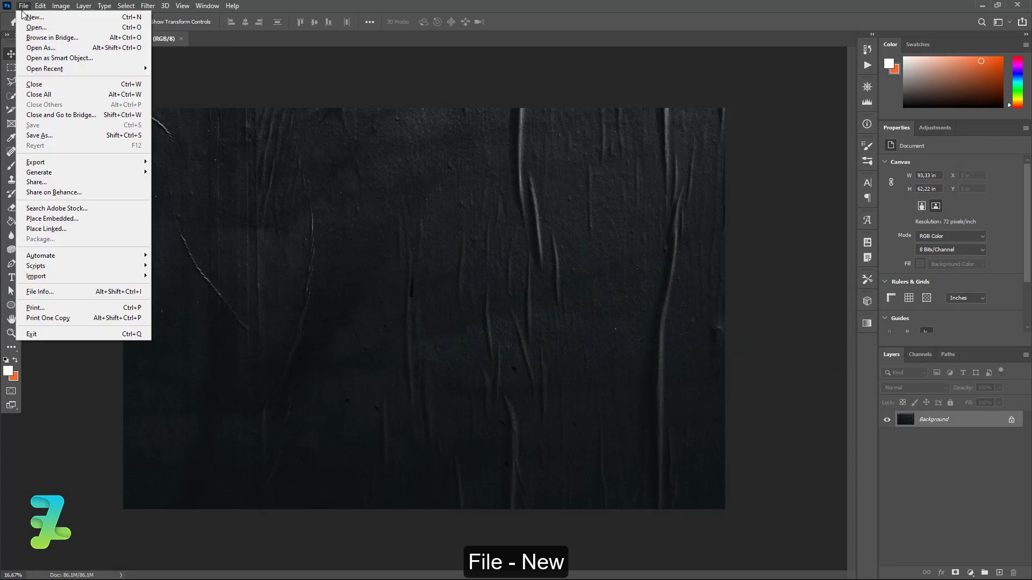
{"action": "left_click", "coordinate": [28, 17]}
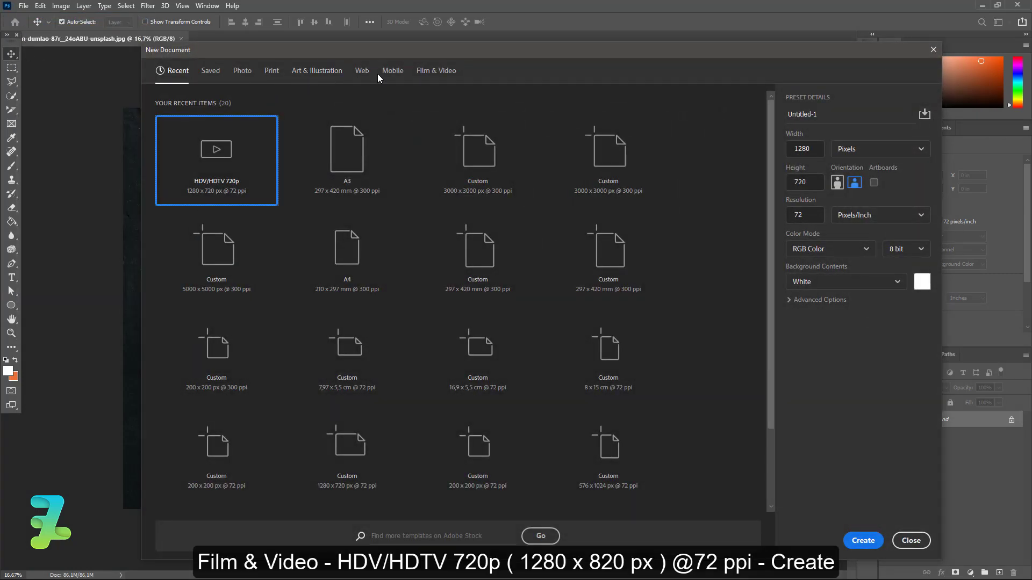
{"action": "left_click", "coordinate": [418, 72]}
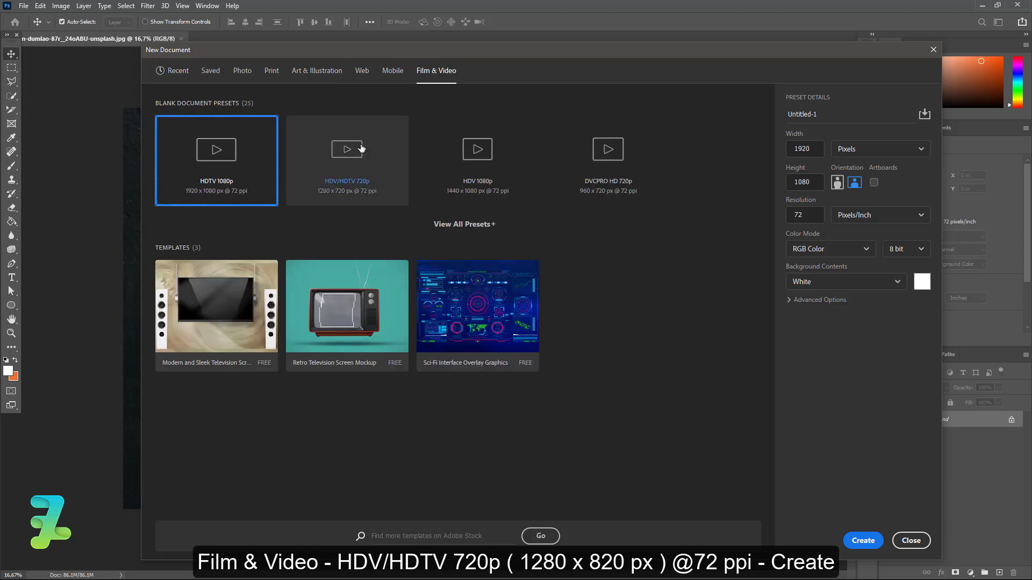
{"action": "left_click", "coordinate": [356, 161]}
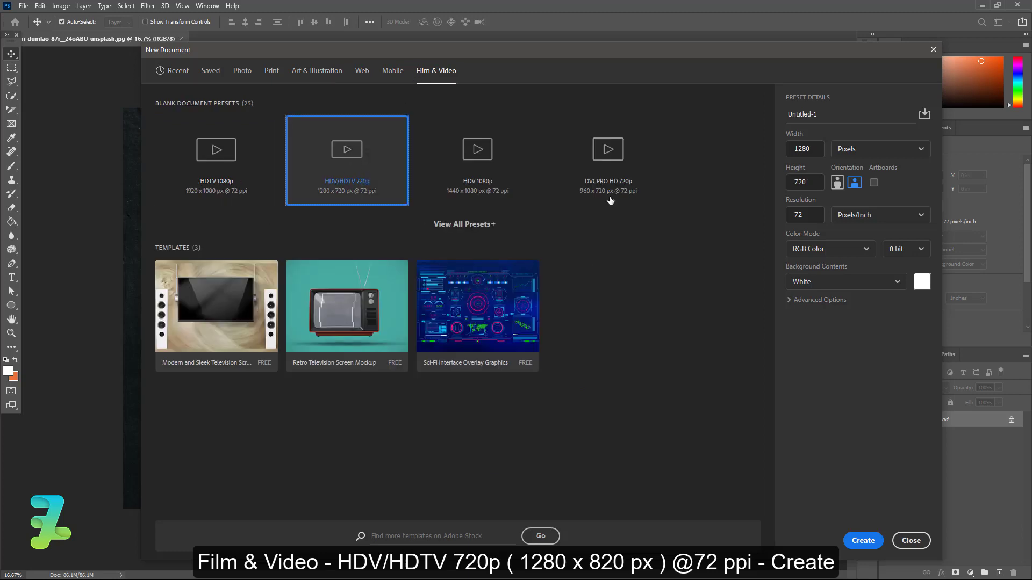
{"action": "left_click", "coordinate": [862, 541]}
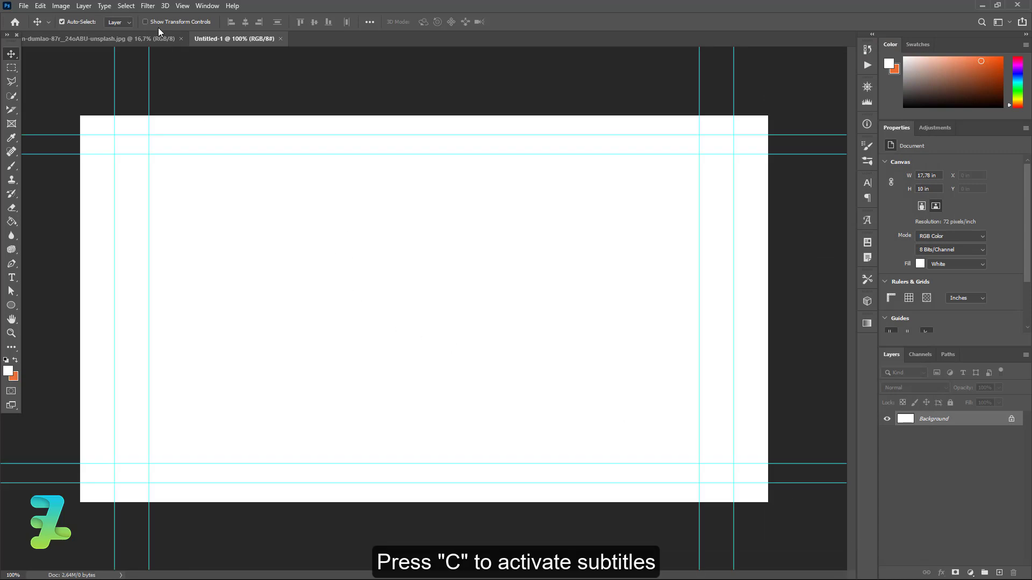
Step: Clear all canvas guides, then return to the paper photo document
{"action": "left_click", "coordinate": [182, 6]}
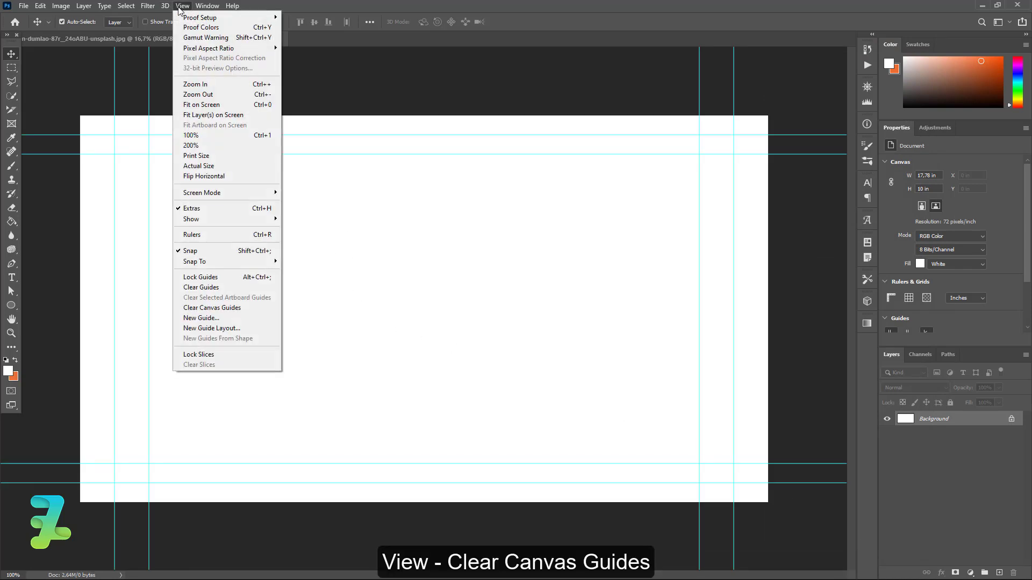
{"action": "left_click", "coordinate": [208, 311]}
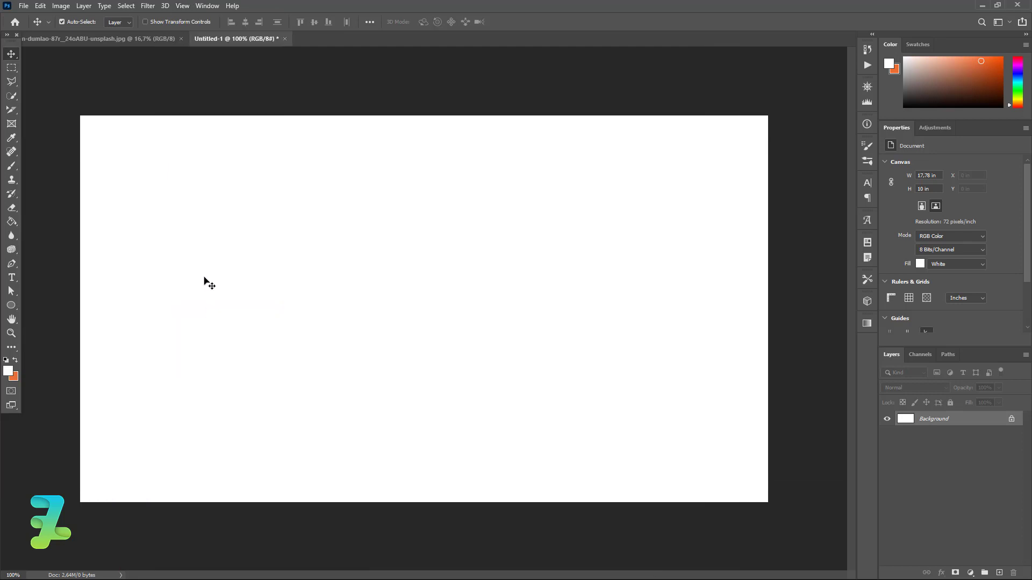
{"action": "left_click", "coordinate": [99, 38]}
Step: Float the paper photo in its own window and drag it into Untitled-1
{"action": "right_click", "coordinate": [99, 38]}
{"action": "left_click", "coordinate": [126, 93]}
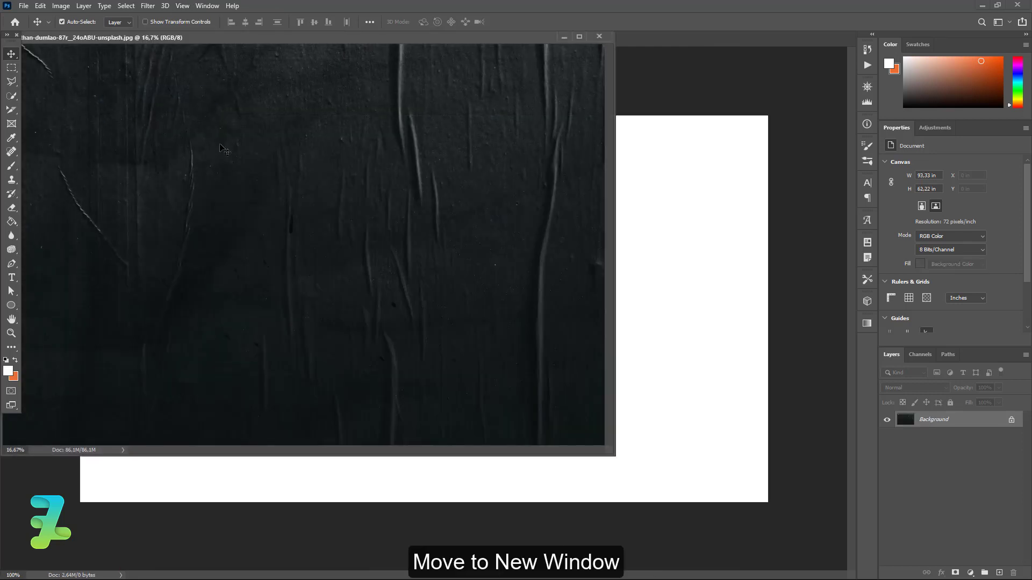
{"action": "left_click_drag", "start_coordinate": [542, 287], "coordinate": [629, 383]}
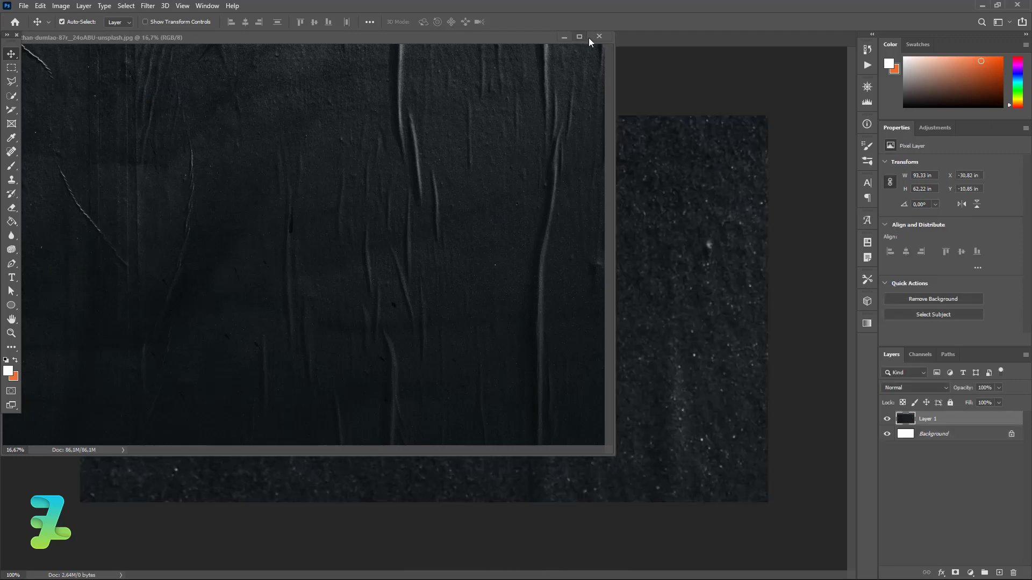
{"action": "left_click", "coordinate": [599, 36]}
{"action": "key", "text": "ctrl+minus"}
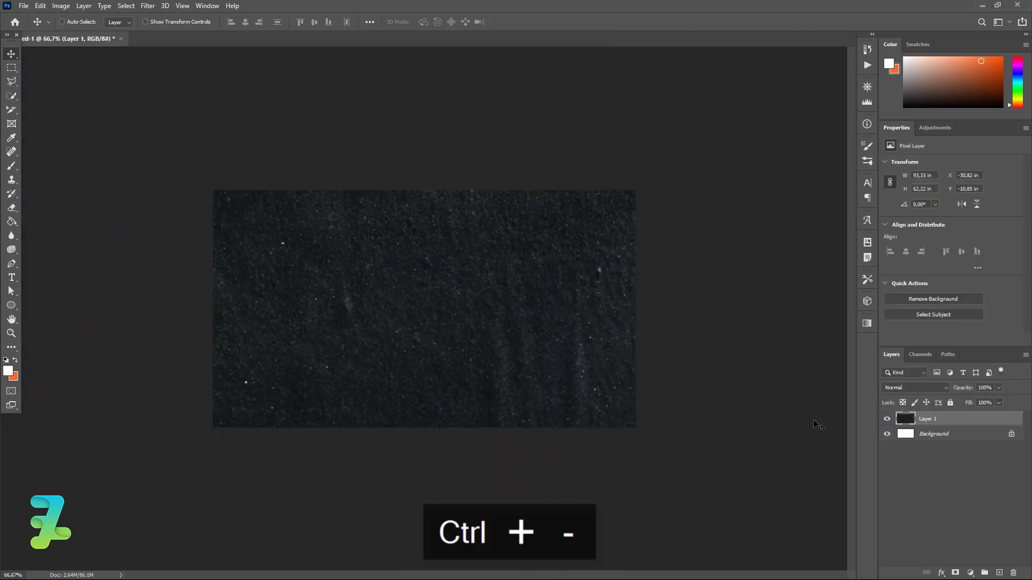
{"action": "key", "text": "ctrl+minus"}
{"action": "key", "text": "ctrl+minus"}
{"action": "key", "text": "ctrl+minus"}
{"action": "key", "text": "ctrl+minus"}
Step: Free-transform the paper texture layer so it covers the whole 1280×720 canvas
{"action": "key", "text": "ctrl+t"}
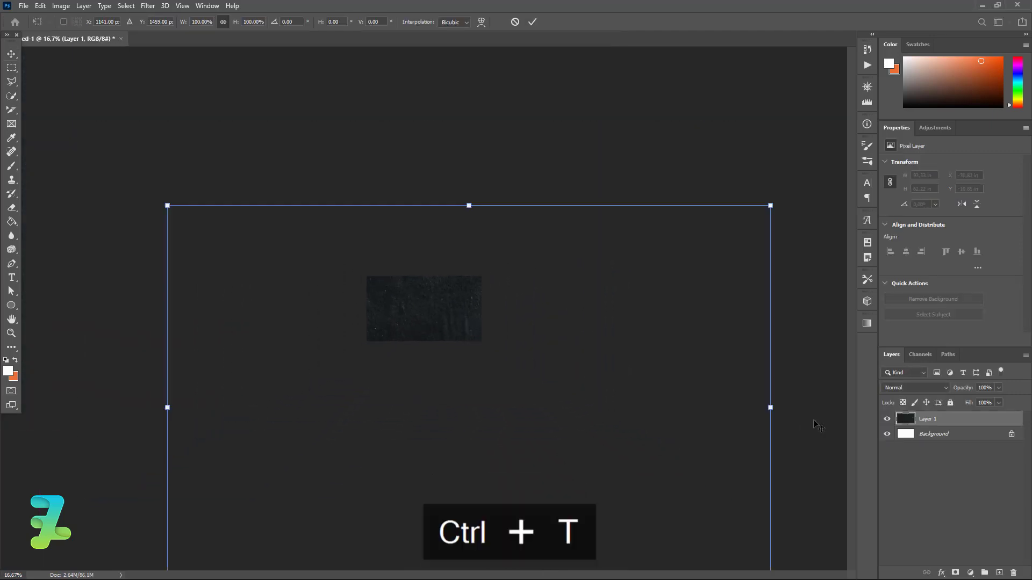
{"action": "left_click_drag", "start_coordinate": [163, 208], "coordinate": [410, 368]}
{"action": "left_click_drag", "start_coordinate": [497, 396], "coordinate": [456, 319]}
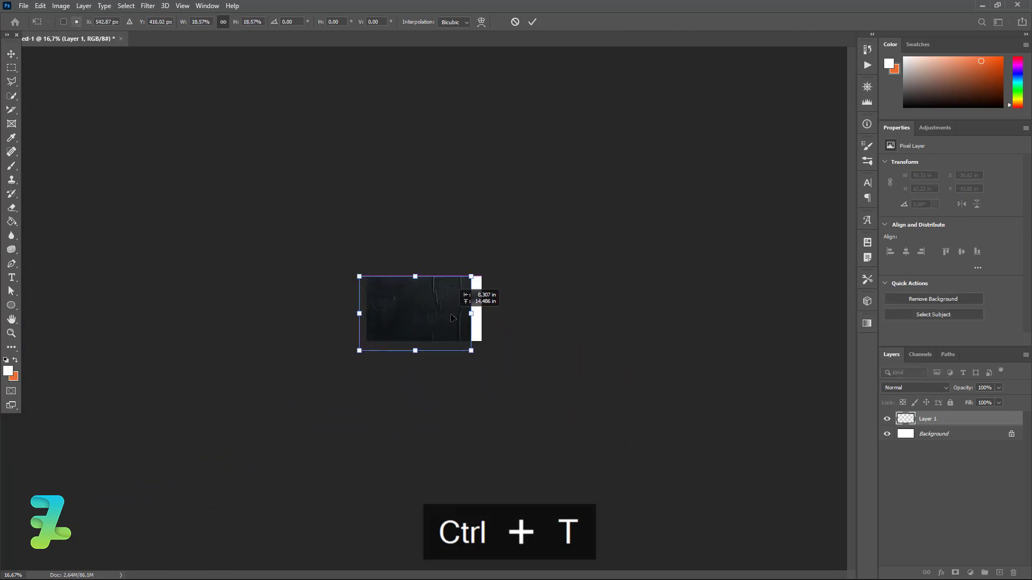
{"action": "key", "text": "ctrl+equal"}
{"action": "key", "text": "ctrl+equal"}
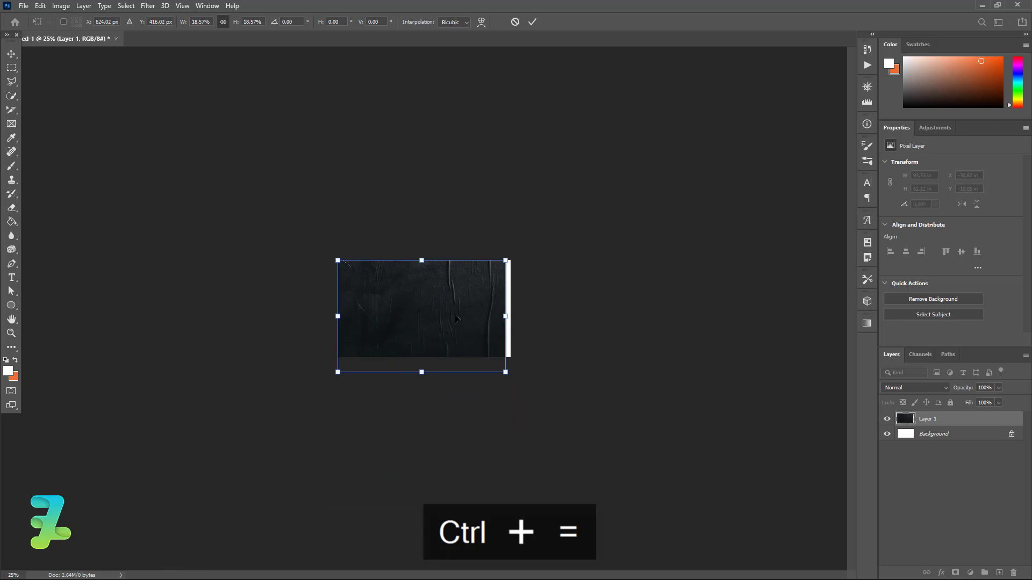
{"action": "key", "text": "ctrl+equal"}
{"action": "key", "text": "ctrl+equal"}
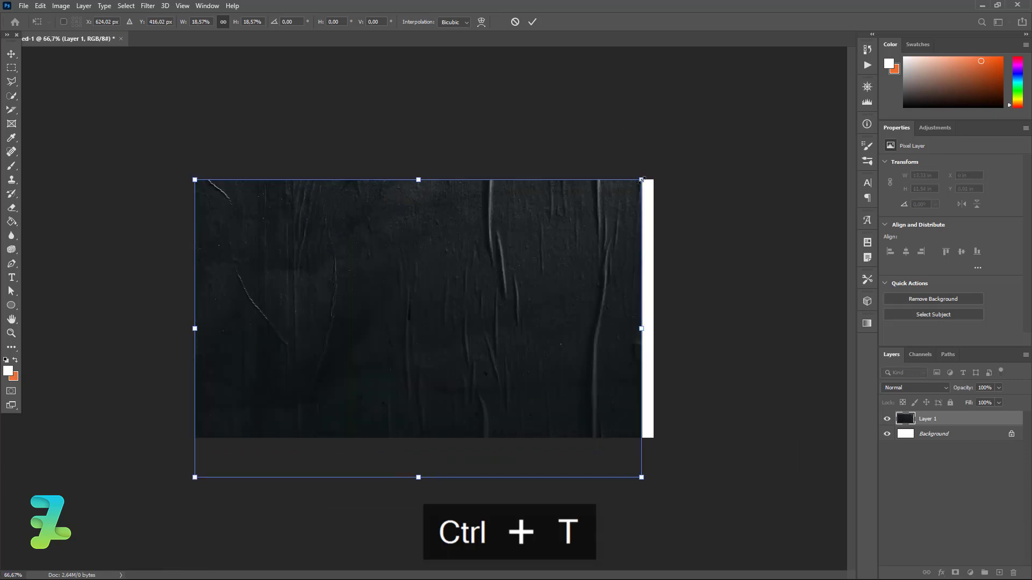
{"action": "left_click_drag", "start_coordinate": [641, 180], "coordinate": [655, 169]}
{"action": "left_click_drag", "start_coordinate": [458, 268], "coordinate": [458, 261]}
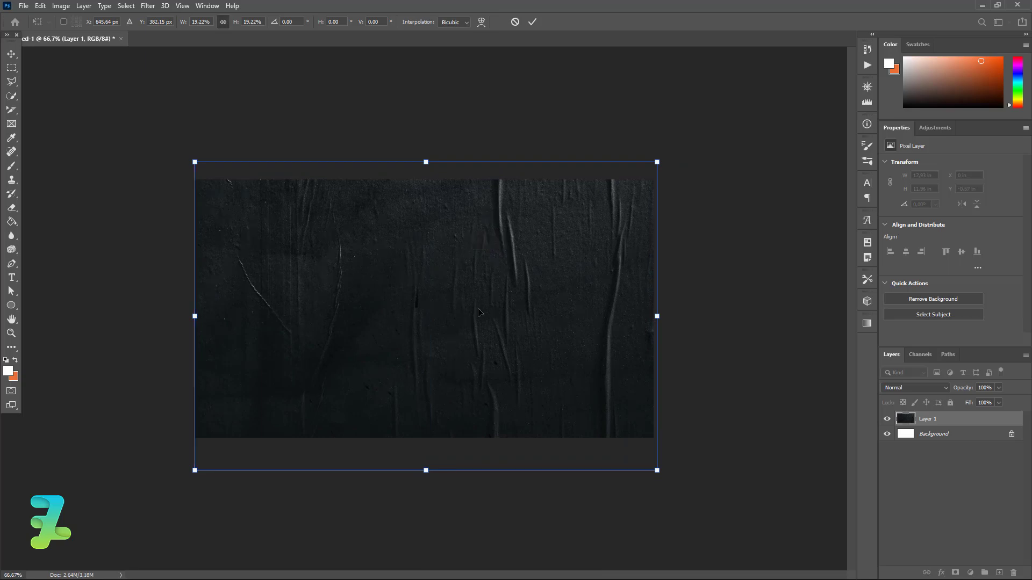
{"action": "left_click", "coordinate": [12, 54]}
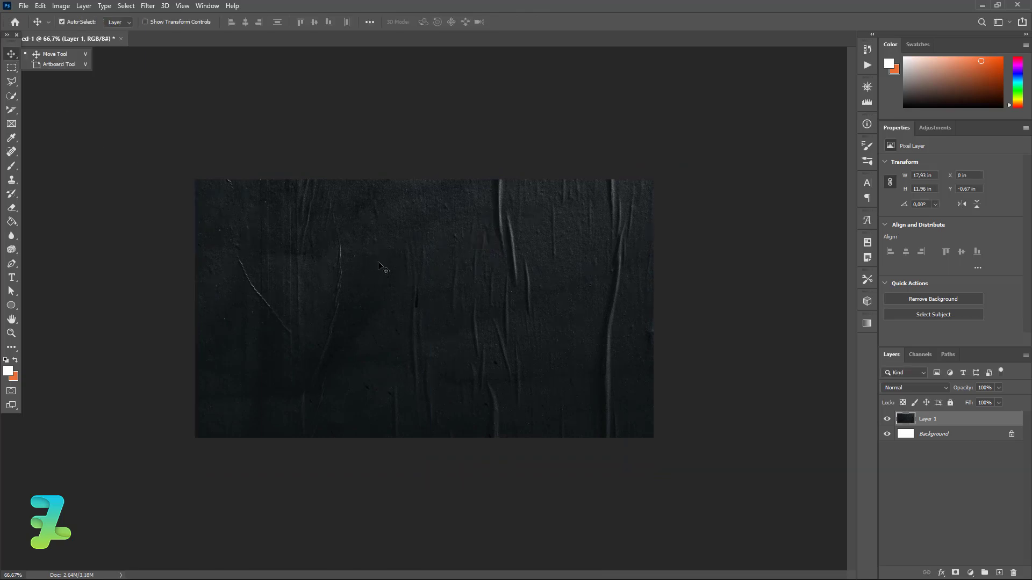
{"action": "left_click", "coordinate": [707, 357]}
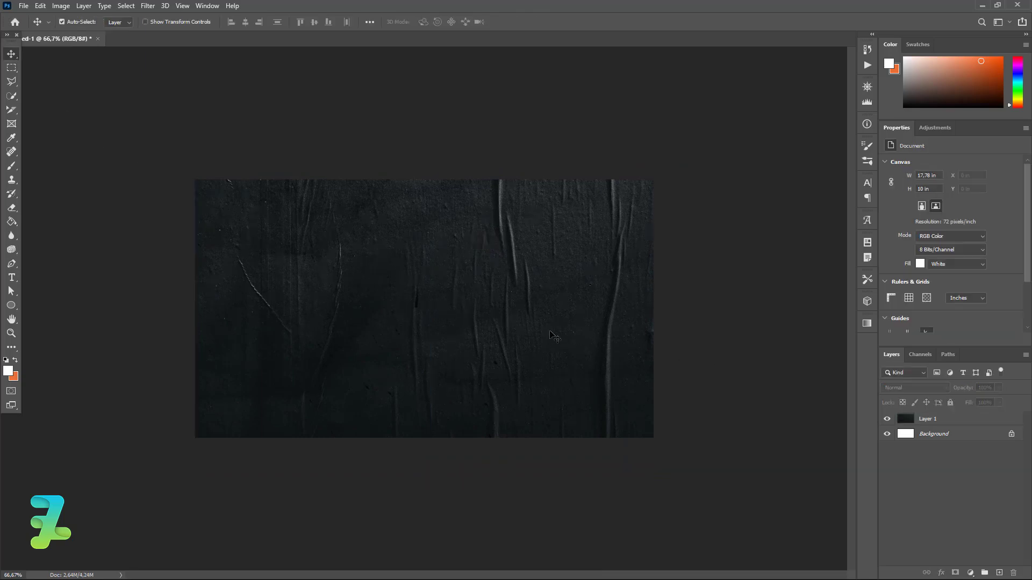
Step: Add the white Roboto Black text COLORFUL and move it toward the canvas centre
{"action": "left_click", "coordinate": [7, 277]}
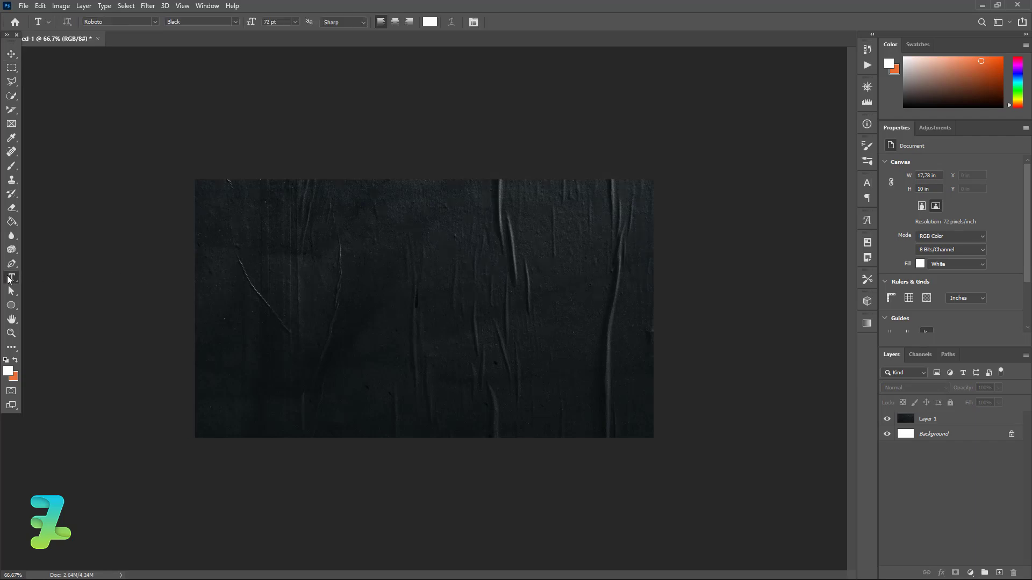
{"action": "left_click", "coordinate": [153, 25]}
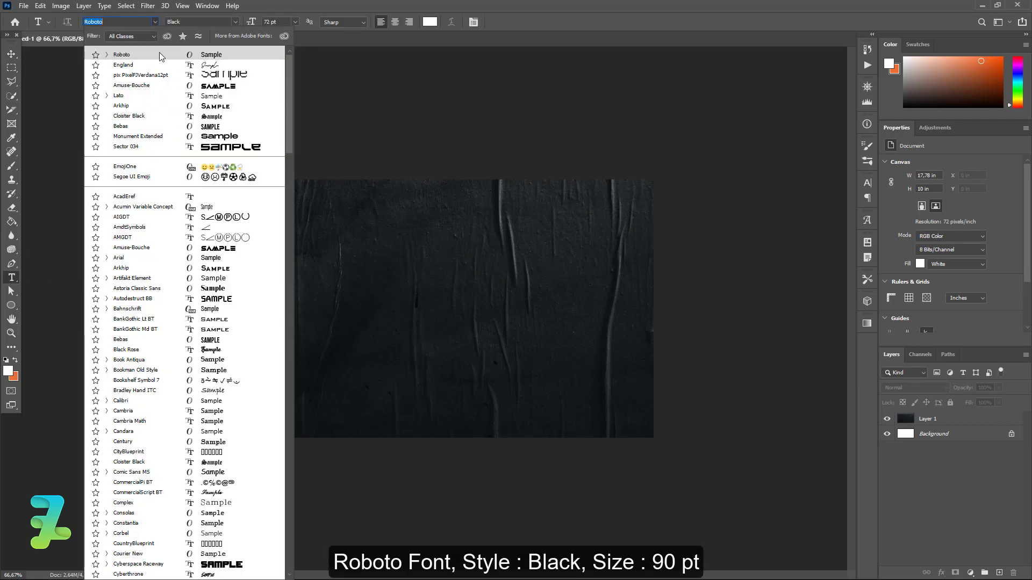
{"action": "key", "text": "Escape"}
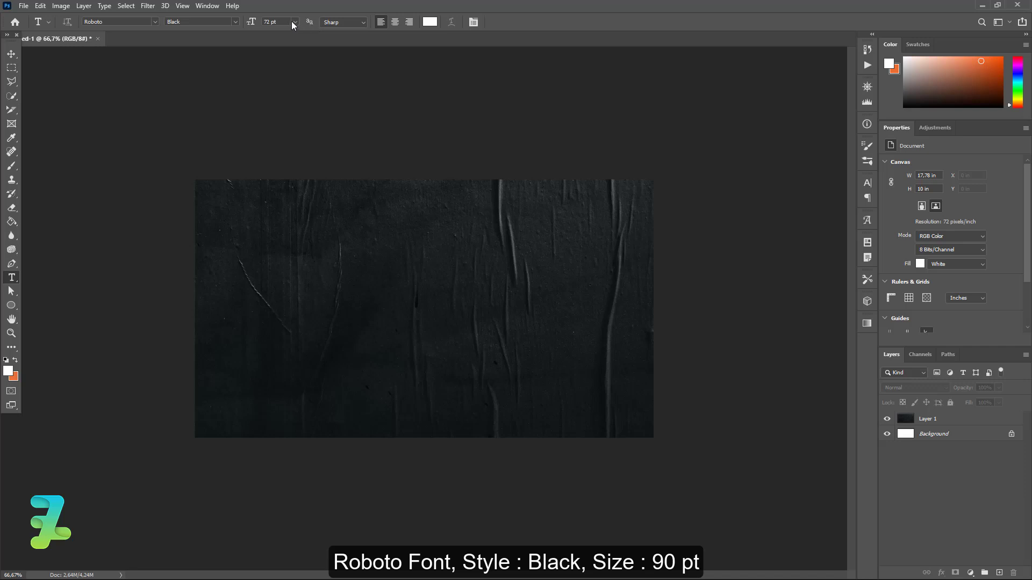
{"action": "left_click", "coordinate": [294, 22]}
{"action": "type", "text": "90"}
{"action": "left_click", "coordinate": [280, 256]}
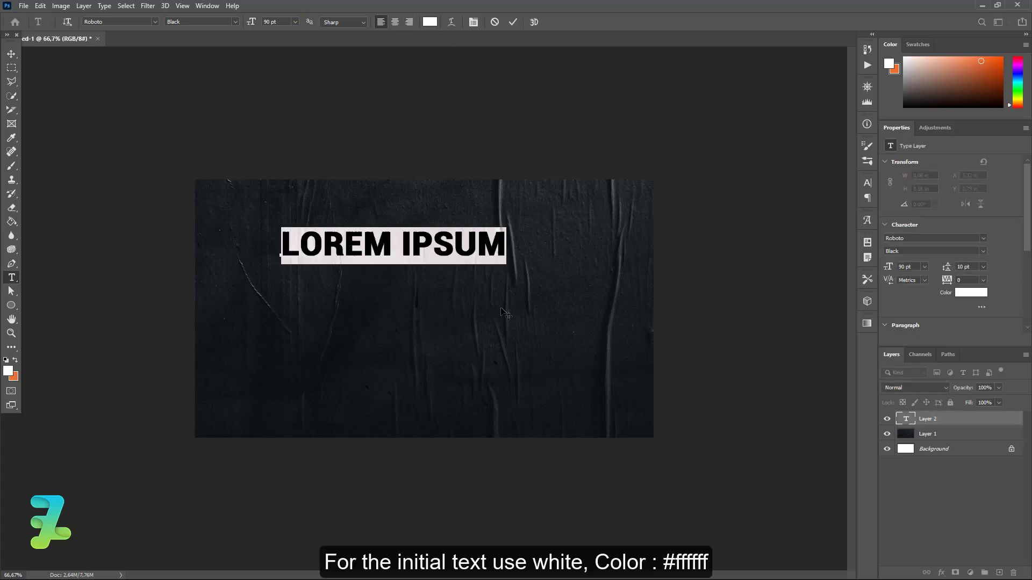
{"action": "type", "text": "COL"}
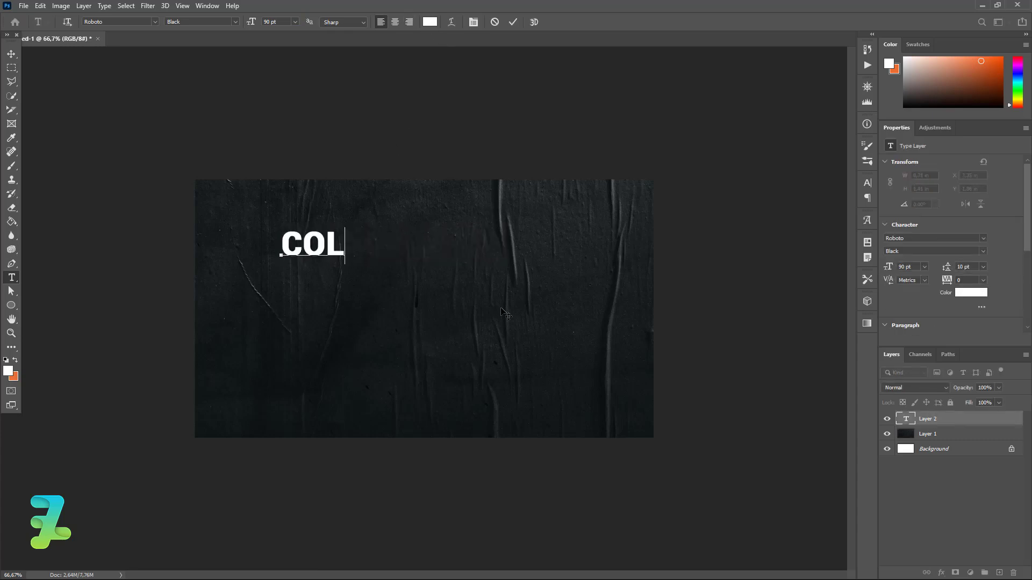
{"action": "type", "text": "OR"}
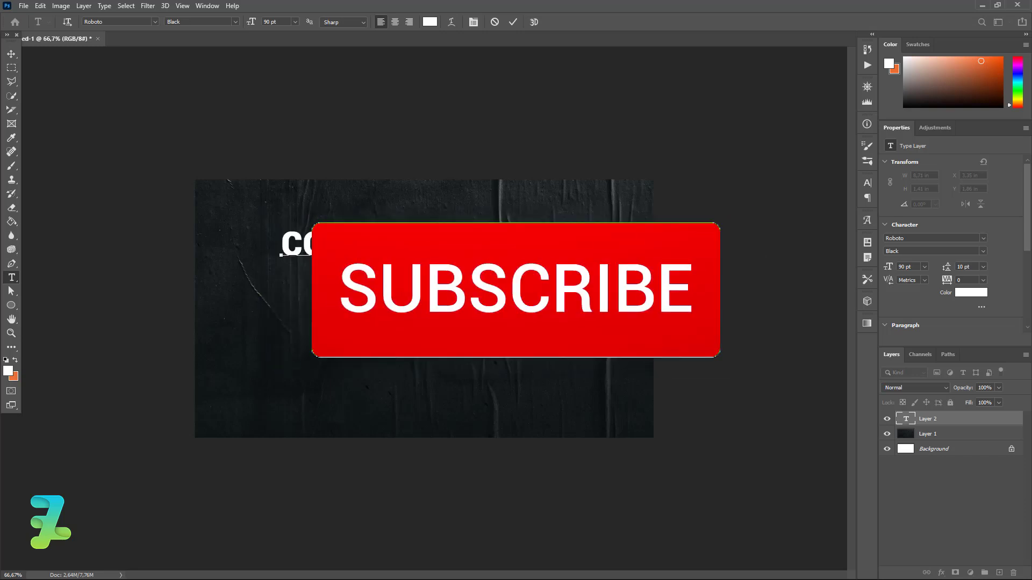
{"action": "left_click", "coordinate": [11, 54]}
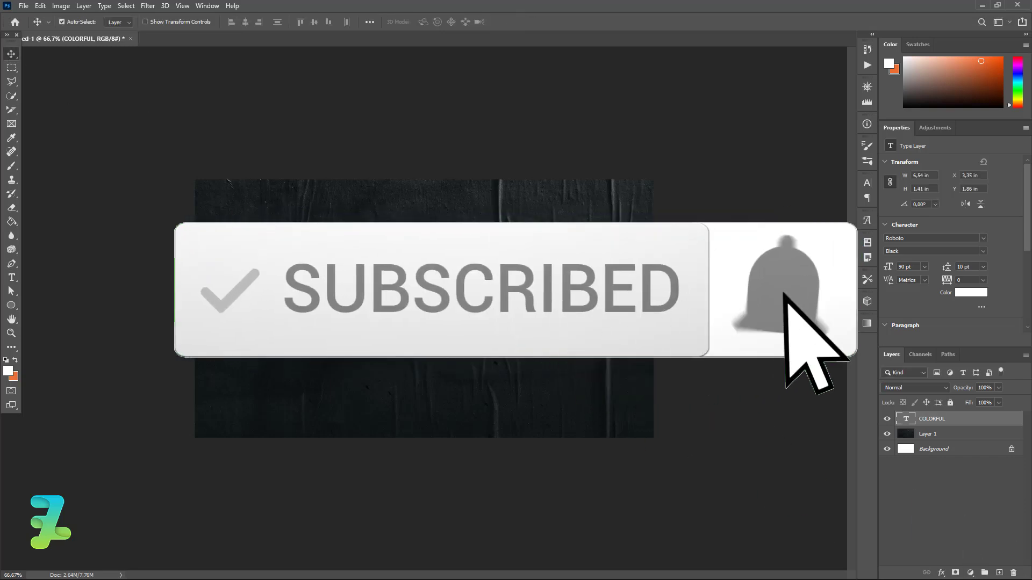
{"action": "left_click", "coordinate": [62, 22]}
{"action": "left_click_drag", "start_coordinate": [365, 245], "coordinate": [422, 286]}
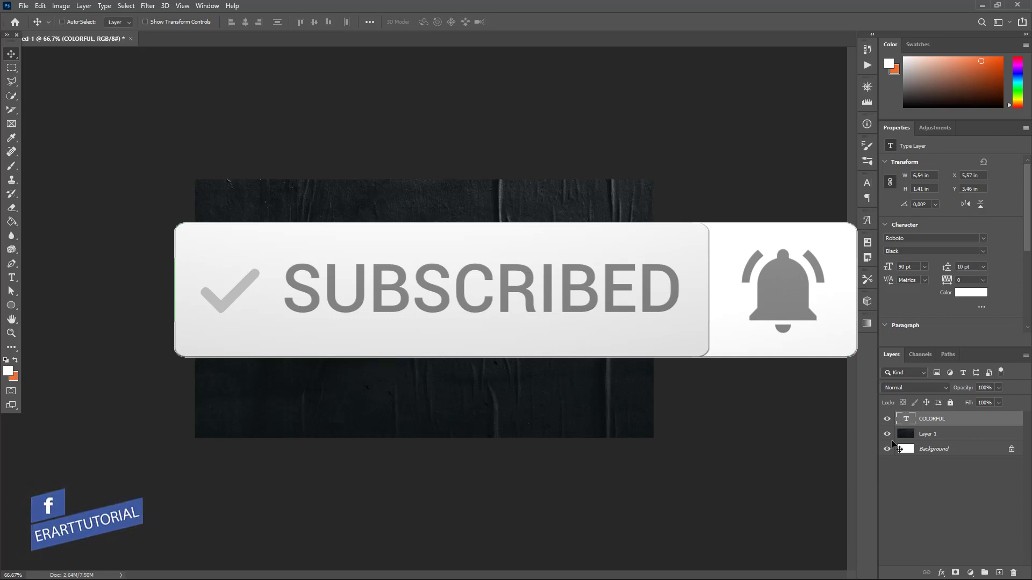
Step: Resize COLORFUL to 110 pt, reposition it, and zoom in on the text
{"action": "double_click", "coordinate": [906, 422]}
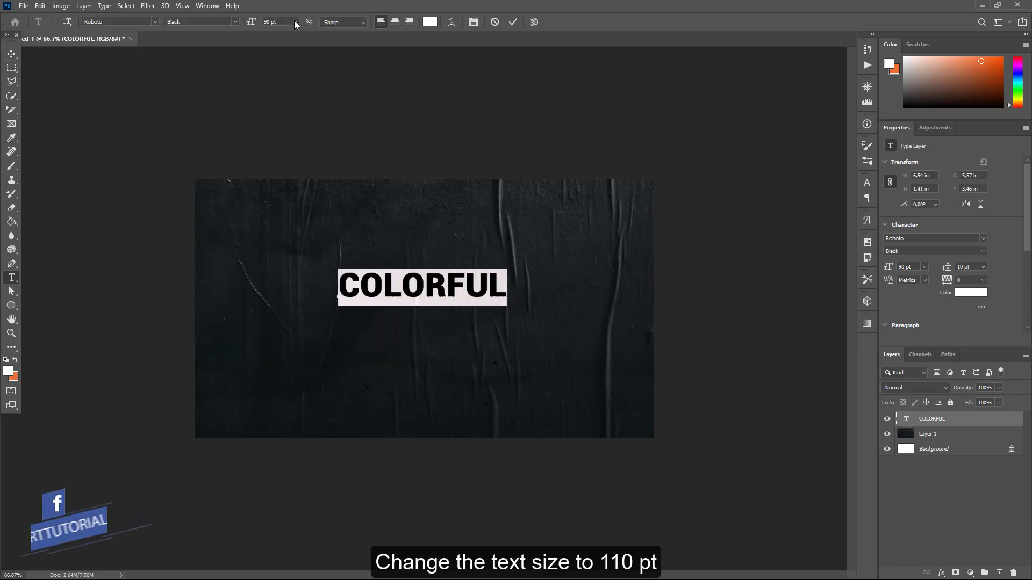
{"action": "left_click", "coordinate": [261, 23]}
{"action": "type", "text": "110"}
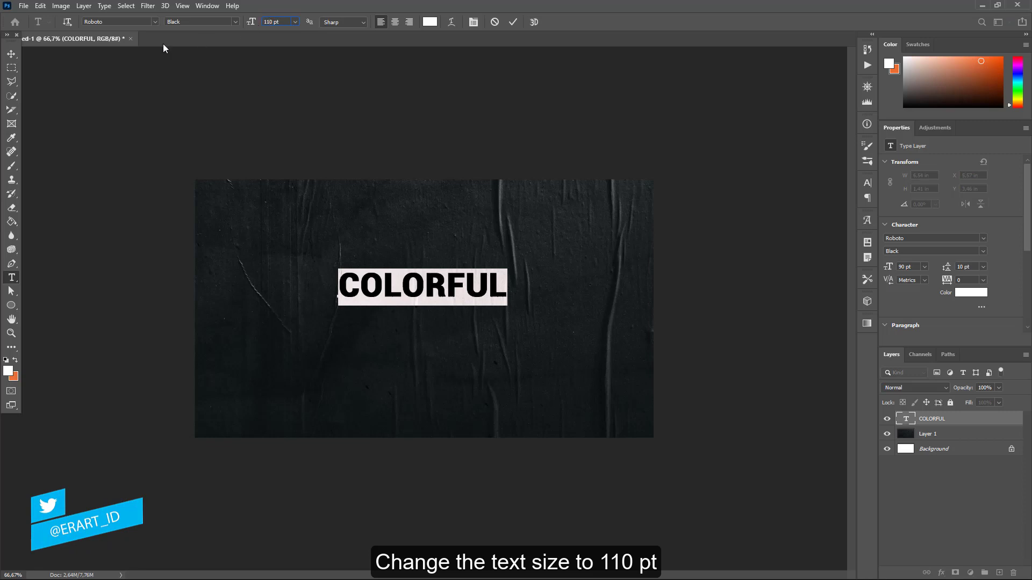
{"action": "left_click", "coordinate": [13, 56]}
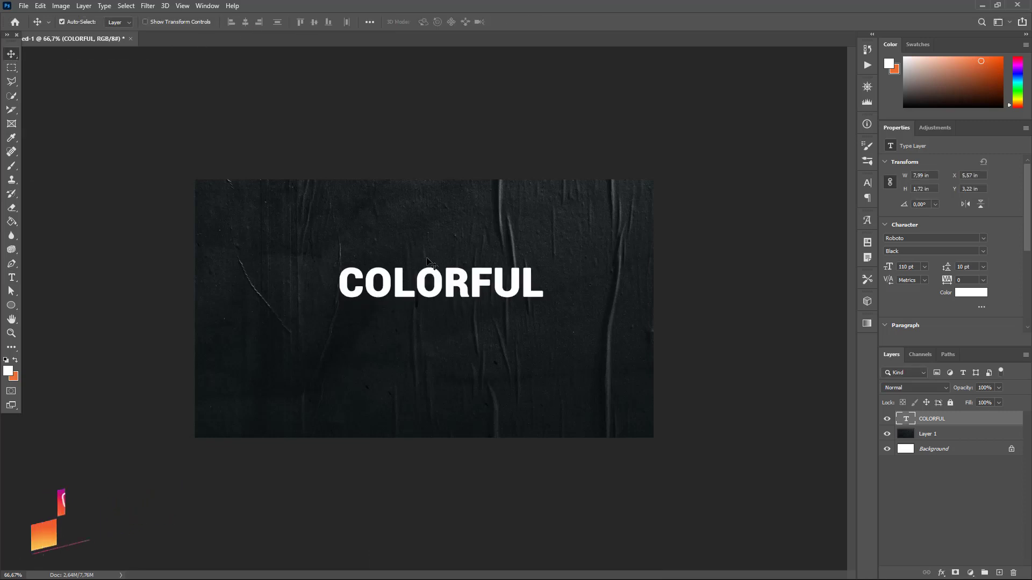
{"action": "left_click_drag", "start_coordinate": [443, 286], "coordinate": [422, 275]}
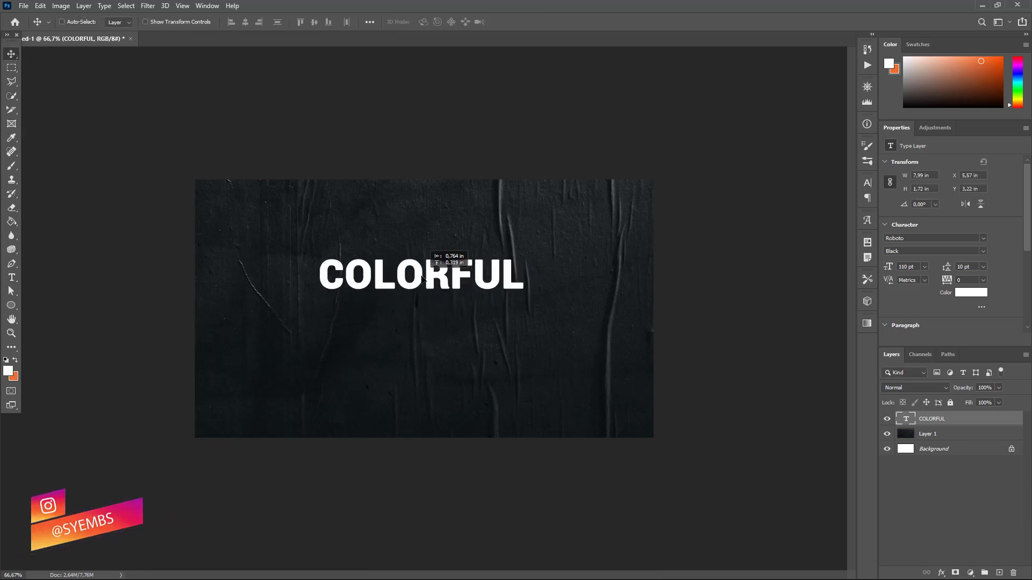
{"action": "key", "text": "ctrl+equal"}
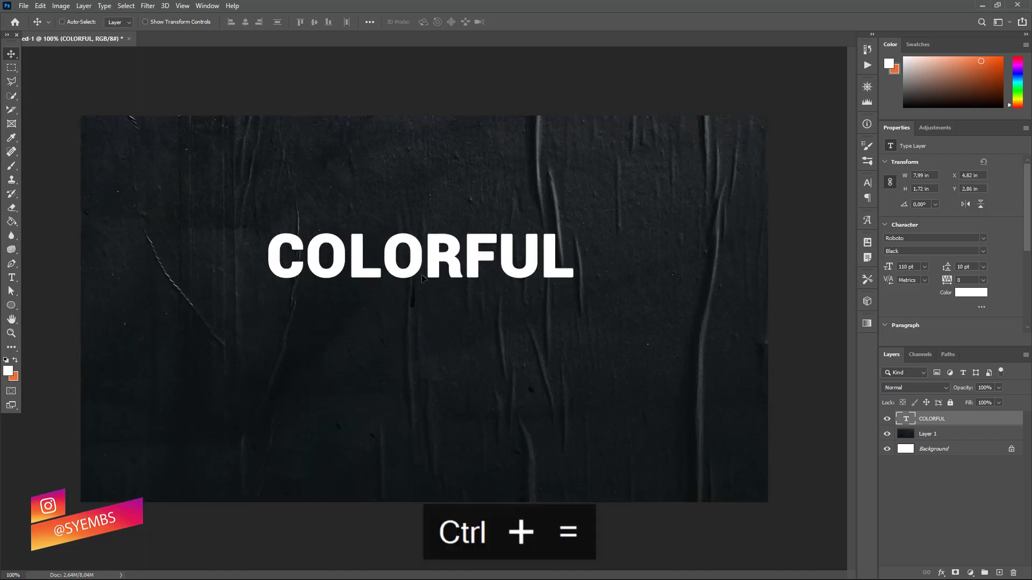
{"action": "key", "text": "ctrl+equal"}
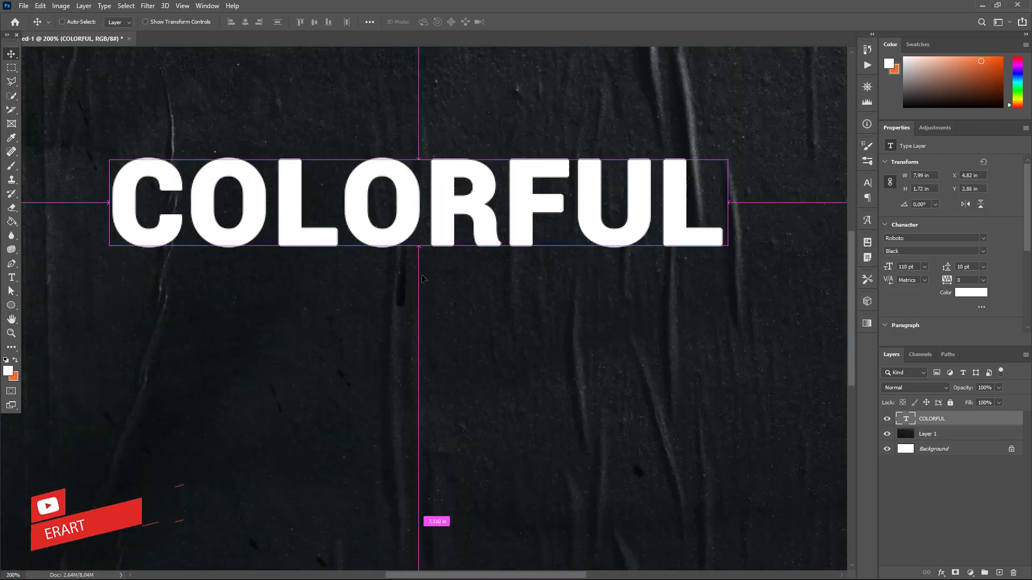
Step: Convert COLORFUL to a smart object, duplicate it with Ctrl+J, and hide the original layer
{"action": "right_click", "coordinate": [960, 424]}
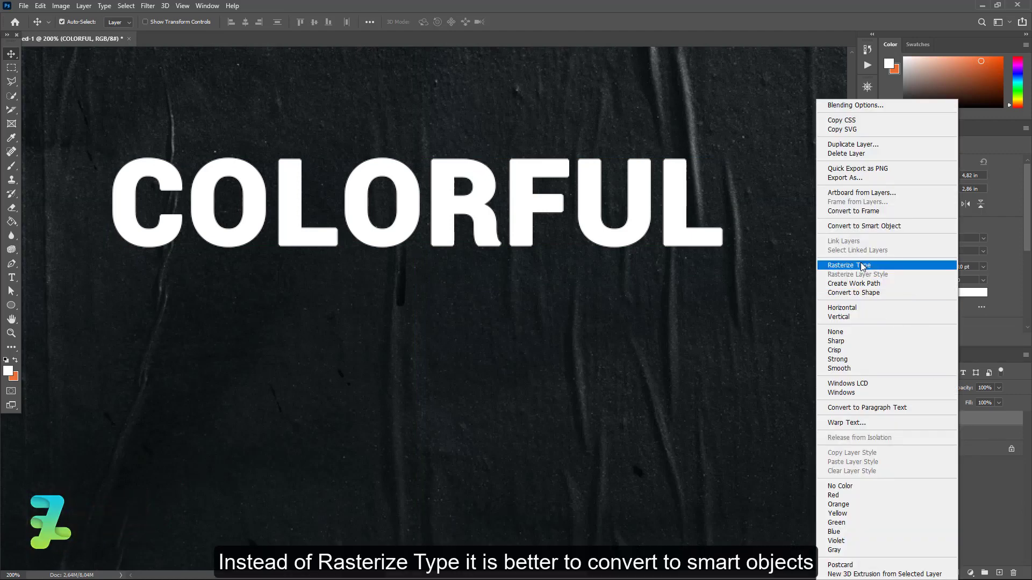
{"action": "left_click", "coordinate": [854, 227]}
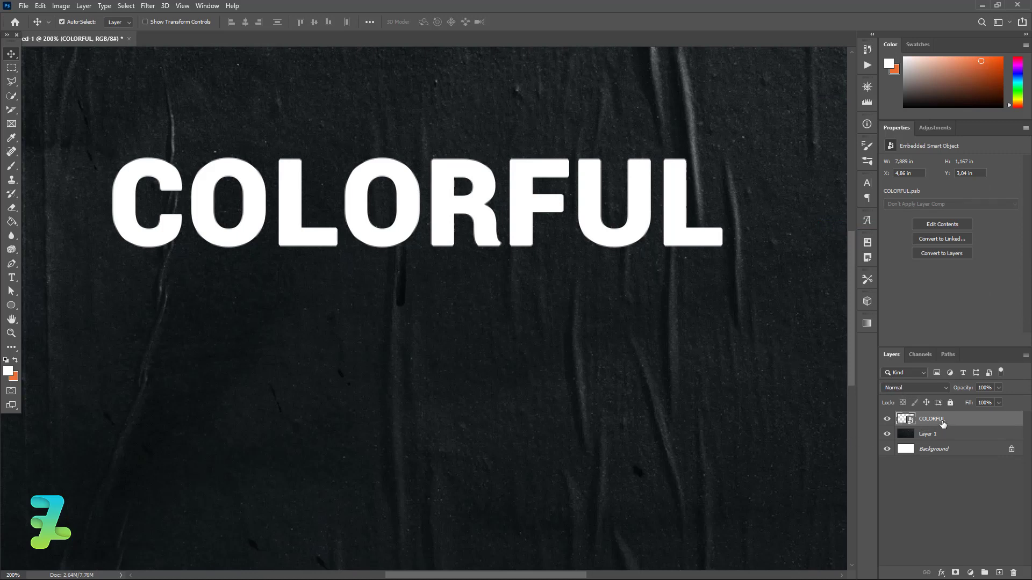
{"action": "key", "text": "ctrl+j"}
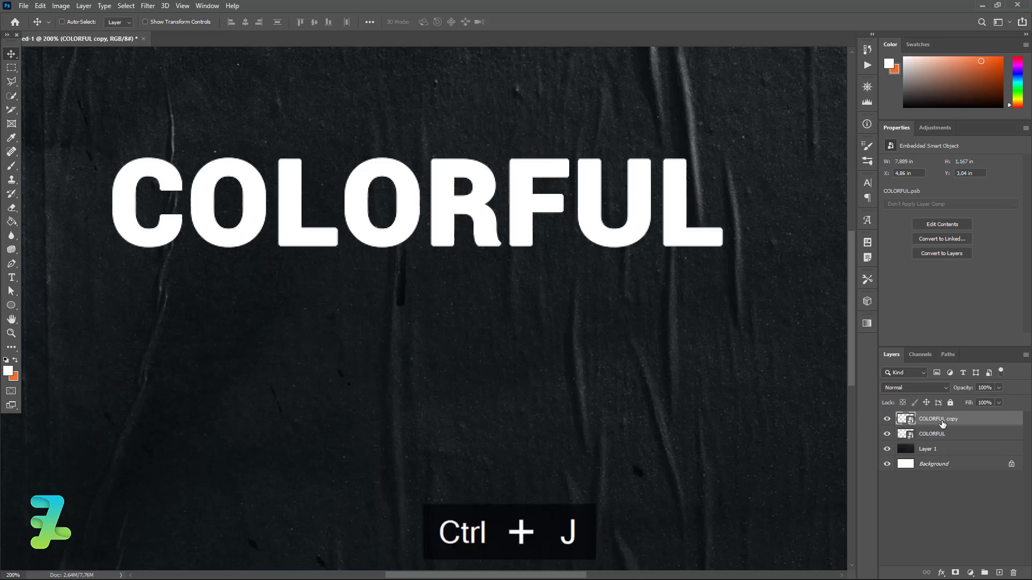
{"action": "left_click", "coordinate": [886, 434]}
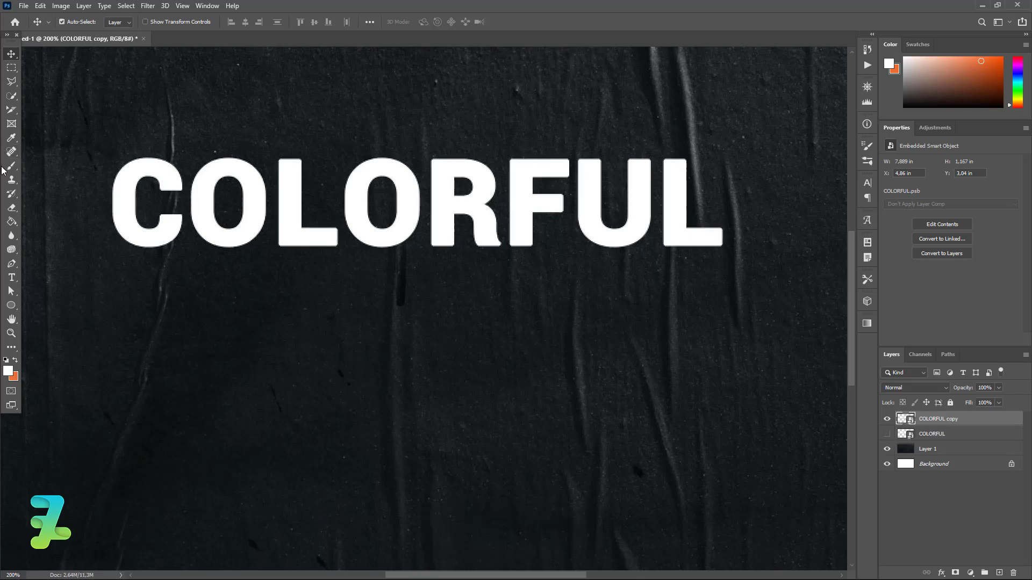
Step: Lasso a slanted slice across the text's lower part and mask COLORFUL copy to it
{"action": "left_click", "coordinate": [11, 82]}
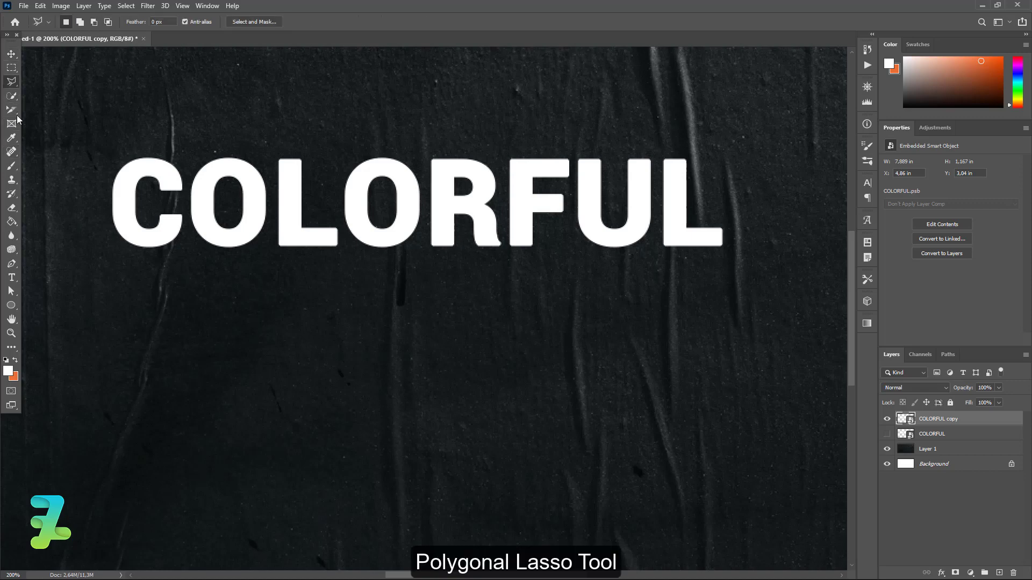
{"action": "left_click", "coordinate": [87, 233]}
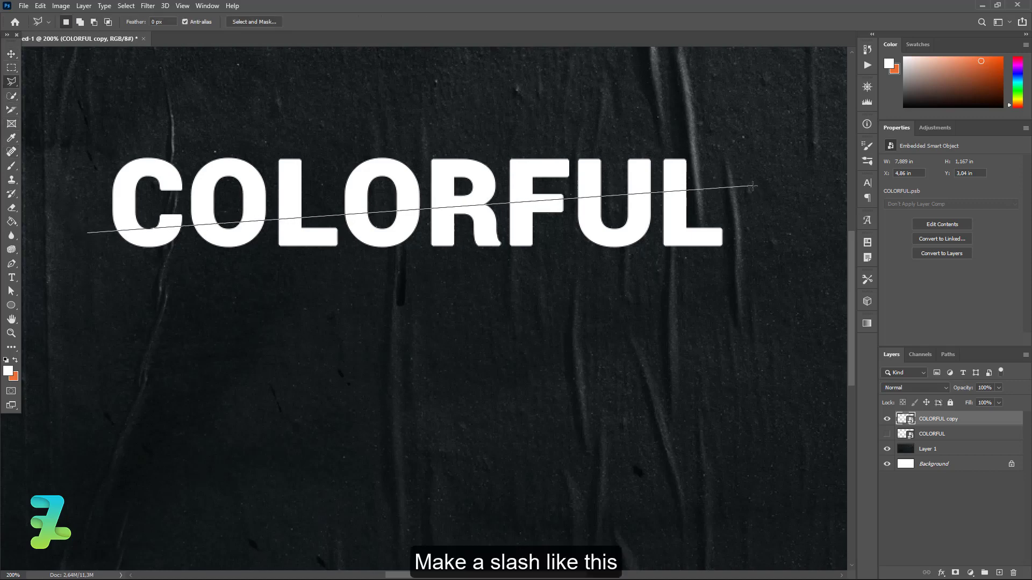
{"action": "left_click", "coordinate": [747, 274]}
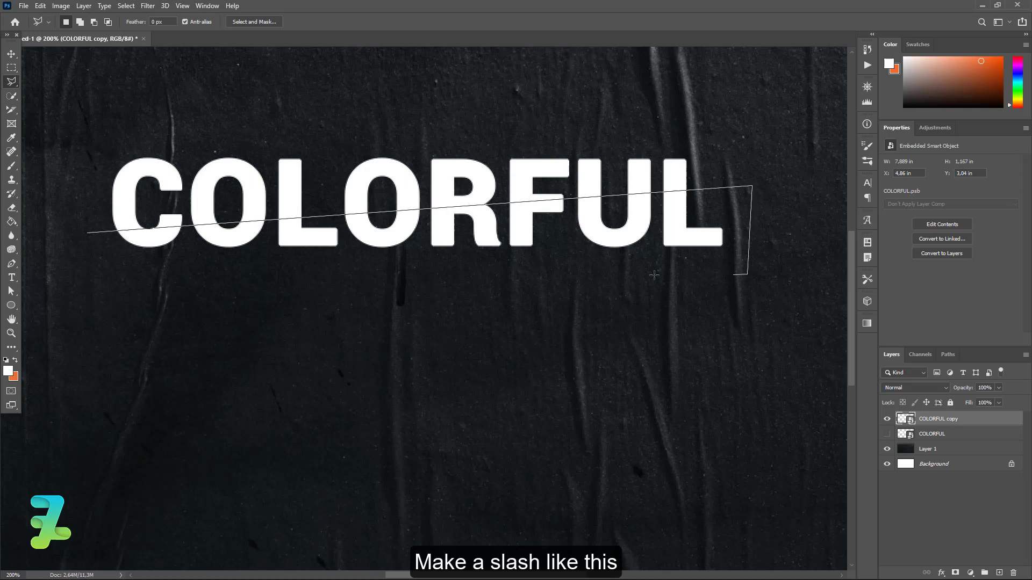
{"action": "left_click", "coordinate": [110, 277]}
{"action": "left_click", "coordinate": [88, 233]}
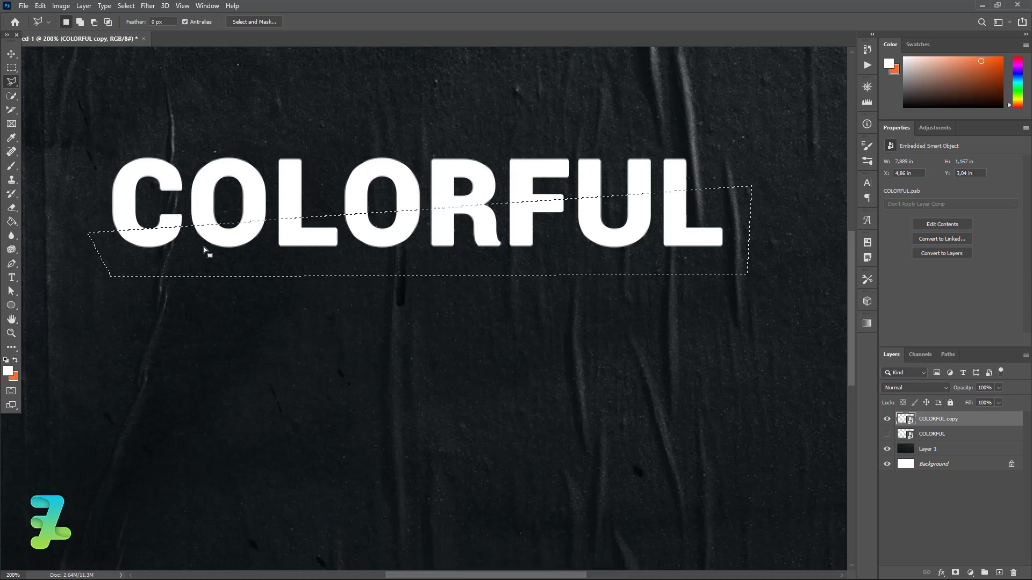
{"action": "left_click", "coordinate": [955, 572]}
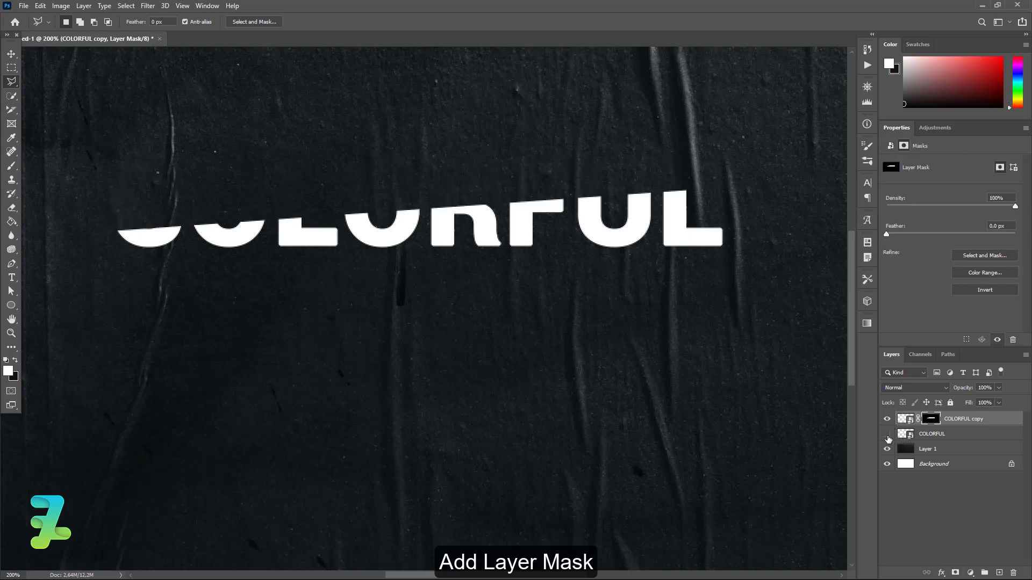
Step: Give the original COLORFUL the same mask, inverted, so it keeps the upper slice
{"action": "left_click", "coordinate": [887, 435]}
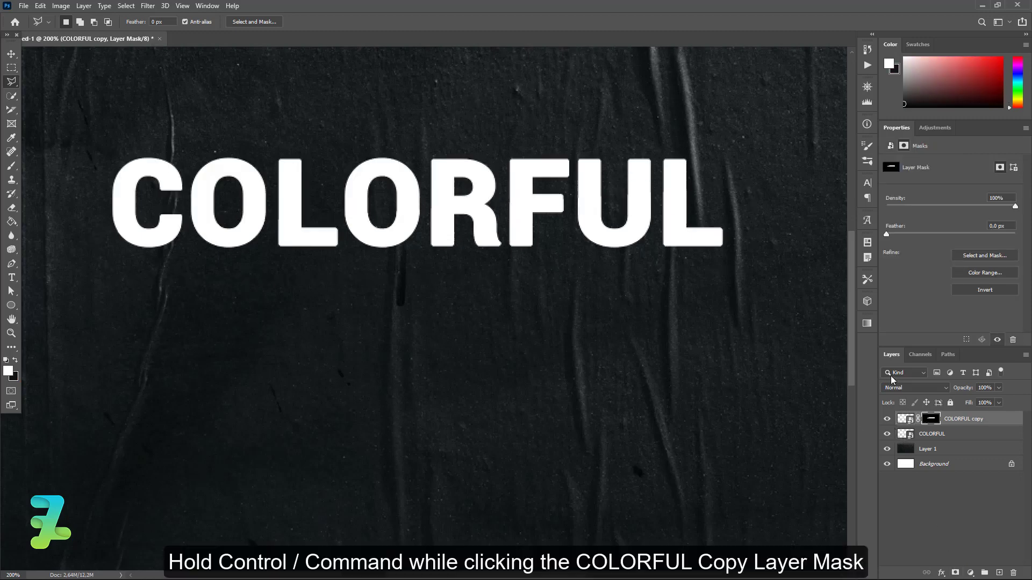
{"action": "left_click", "coordinate": [929, 421], "text": "ctrl"}
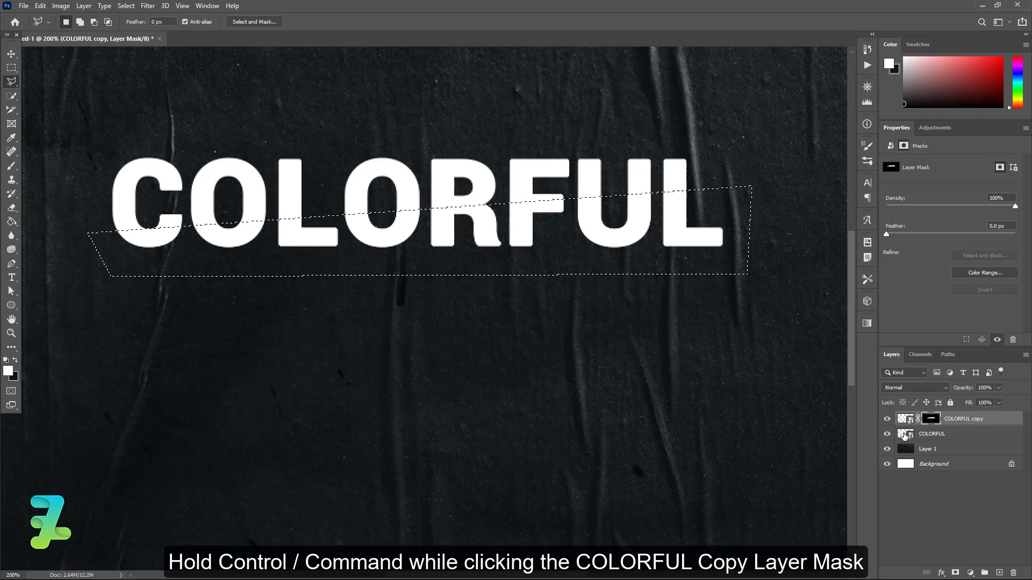
{"action": "left_click", "coordinate": [927, 434]}
{"action": "left_click", "coordinate": [956, 573]}
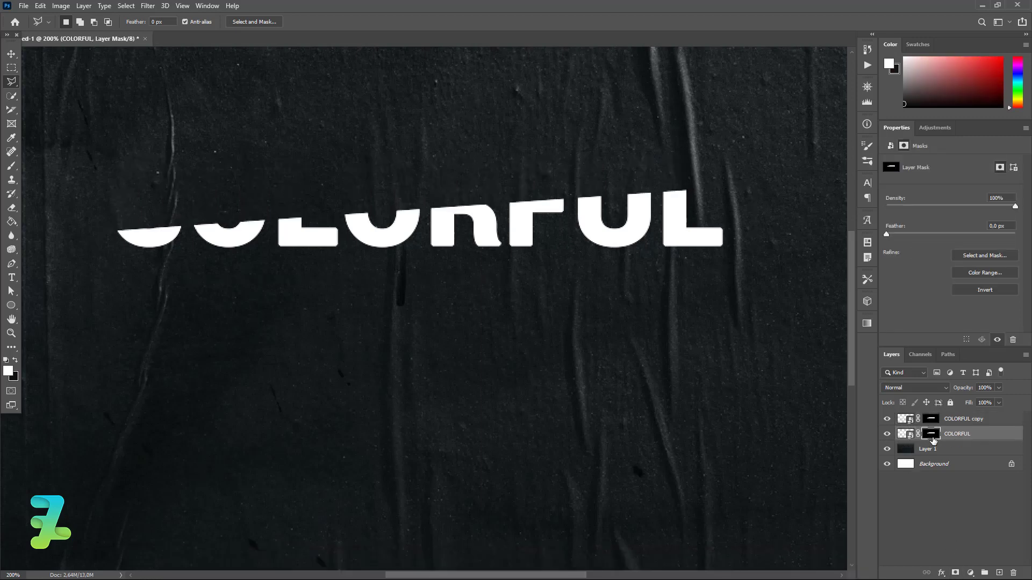
{"action": "key", "text": "ctrl+i"}
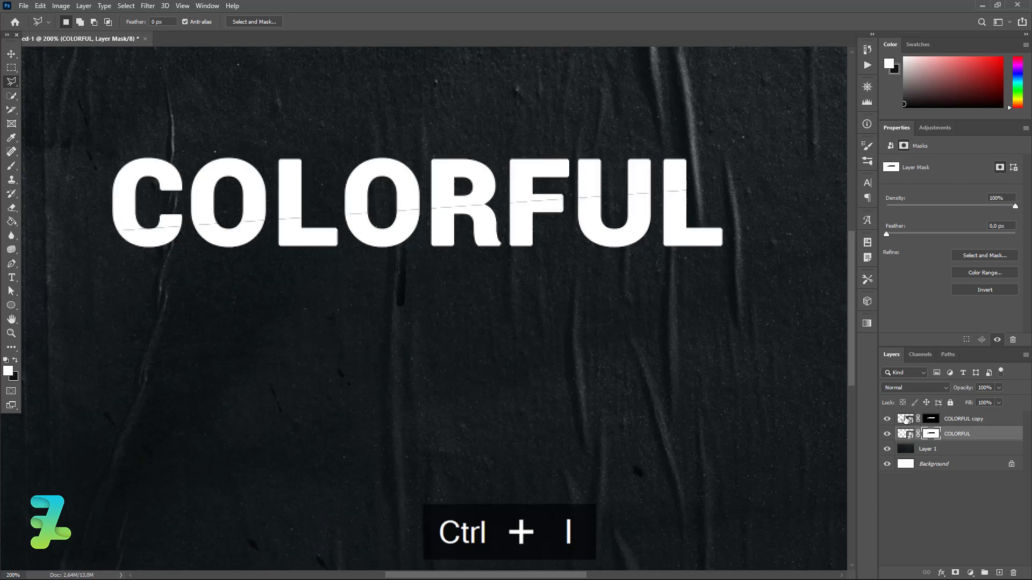
{"action": "left_click", "coordinate": [899, 420]}
Step: Shift the COLORFUL copy's lower slice right and slightly down, then select both layers
{"action": "left_click", "coordinate": [11, 53]}
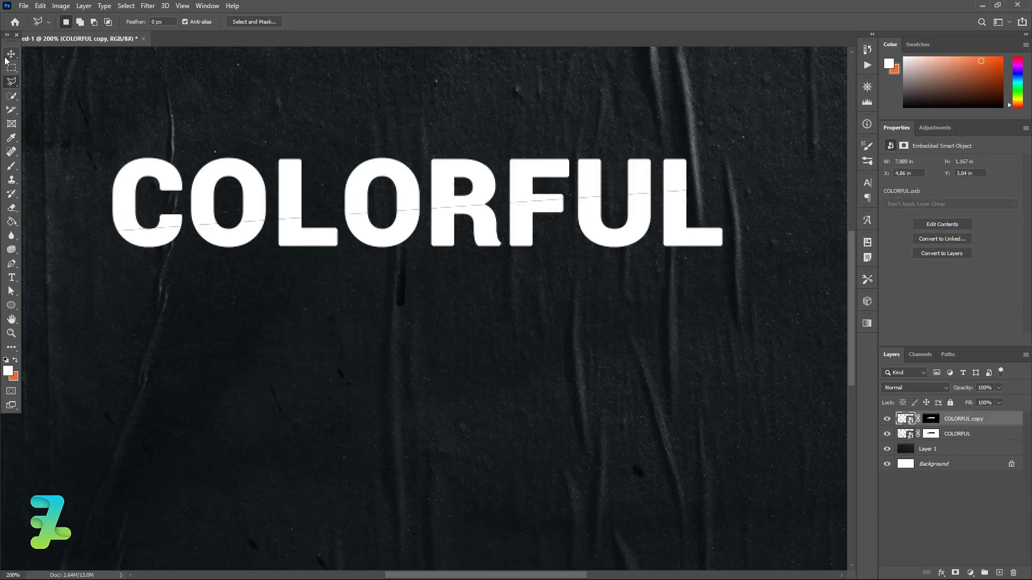
{"action": "left_click_drag", "start_coordinate": [235, 229], "coordinate": [254, 234]}
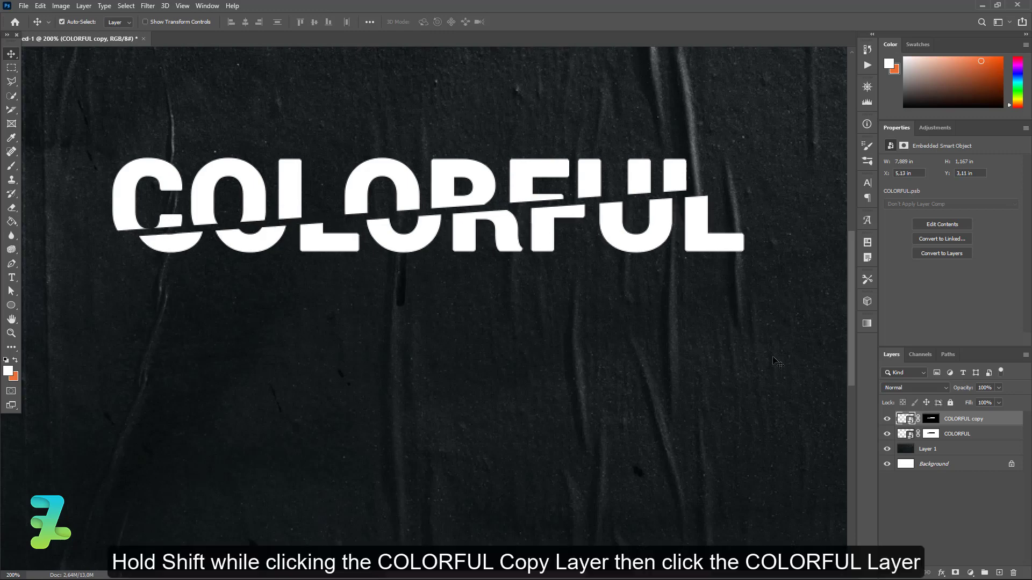
{"action": "left_click", "coordinate": [986, 435], "text": "shift"}
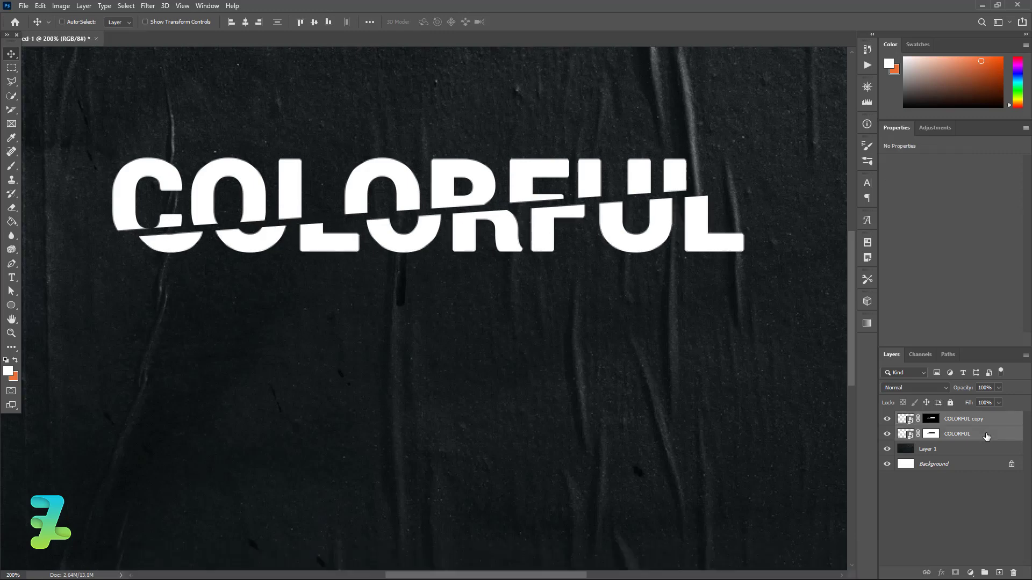
Step: Group both COLORFUL layers as Group 1 and perspective-tilt it upward to the right
{"action": "key", "text": "ctrl+g"}
{"action": "key", "text": "ctrl+minus"}
{"action": "key", "text": "ctrl+minus"}
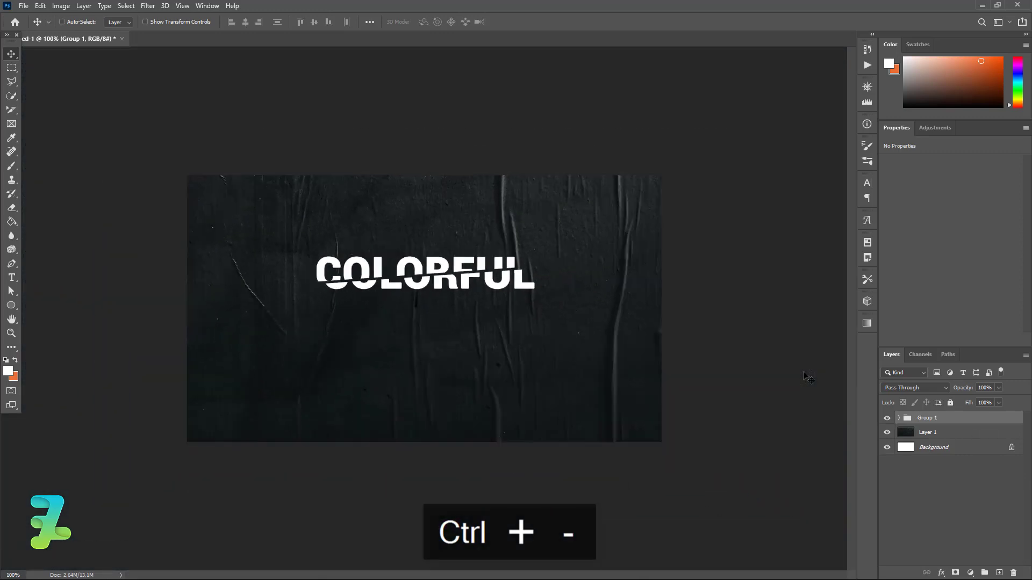
{"action": "key", "text": "ctrl+equal"}
{"action": "key", "text": "ctrl+t"}
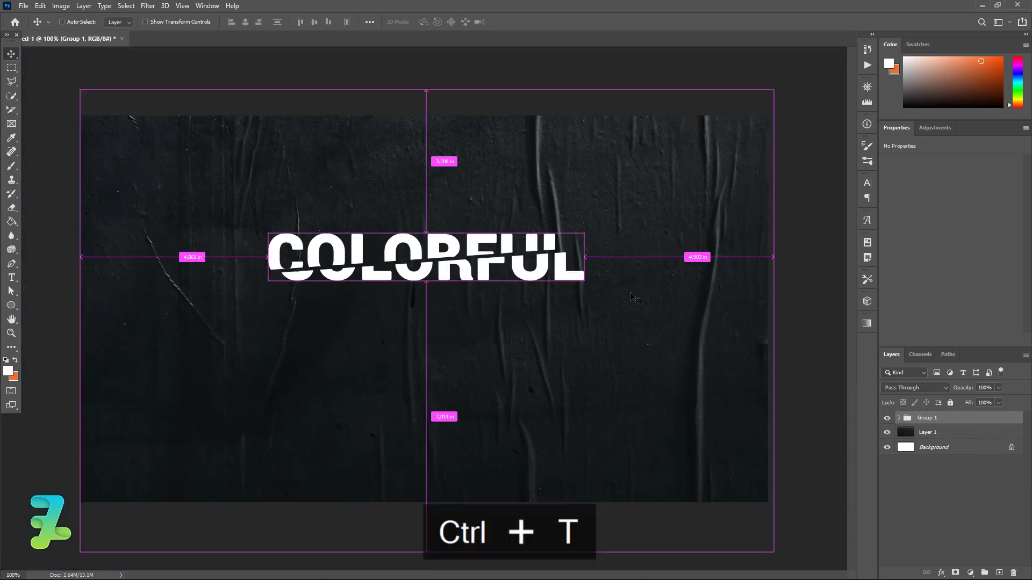
{"action": "right_click", "coordinate": [577, 266]}
{"action": "left_click", "coordinate": [597, 325]}
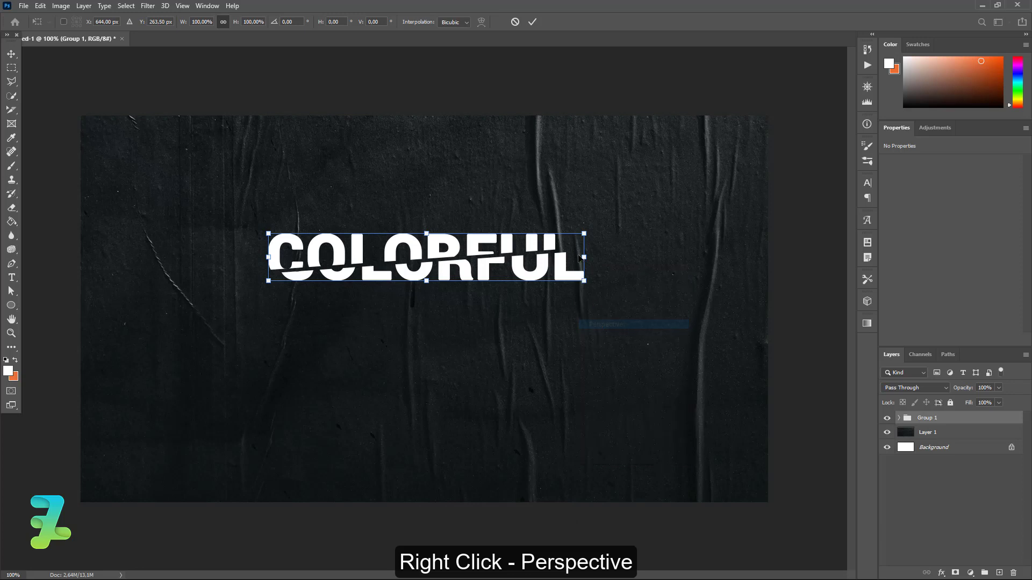
{"action": "mouse_move", "coordinate": [584, 258]}
{"action": "left_mouse_down"}
{"action": "mouse_move", "coordinate": [588, 232]}
{"action": "mouse_move", "coordinate": [586, 245]}
{"action": "left_mouse_up"}
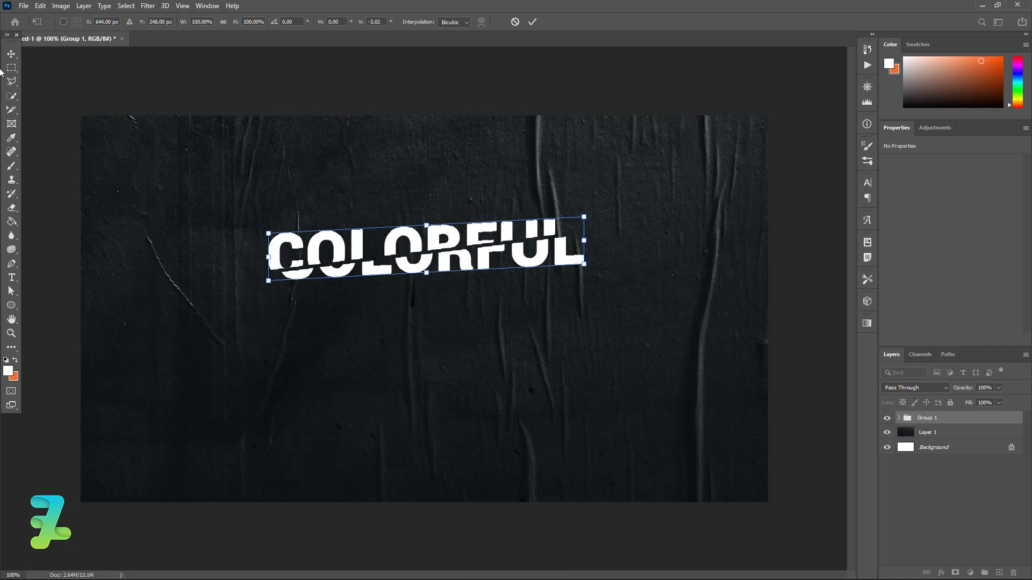
{"action": "left_click", "coordinate": [12, 54]}
Step: Centre Group 1 horizontally on the canvas using Select All and Align Horizontal Centers
{"action": "left_click_drag", "start_coordinate": [404, 245], "coordinate": [392, 249]}
{"action": "key", "text": "ctrl+a"}
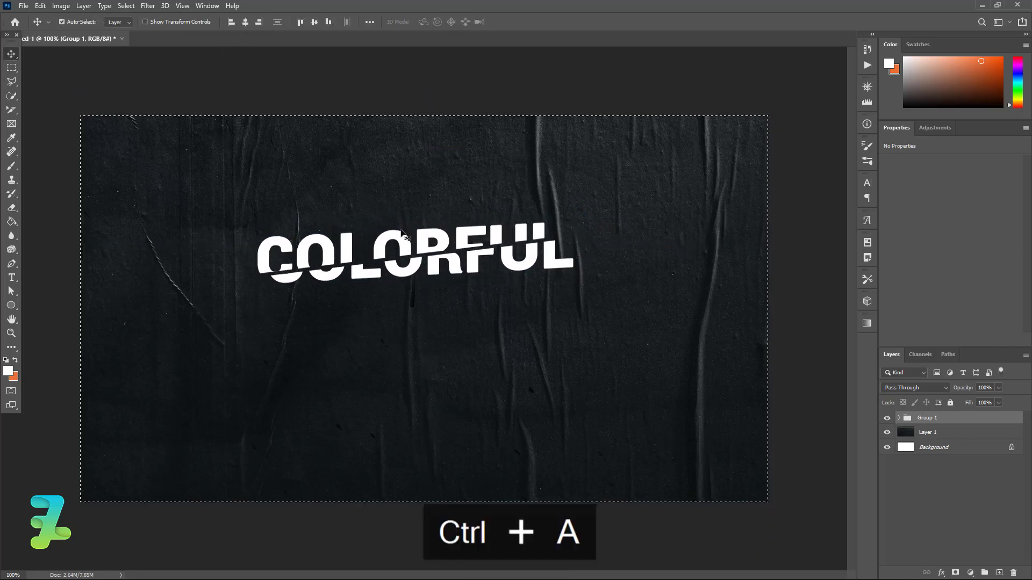
{"action": "left_click", "coordinate": [245, 21]}
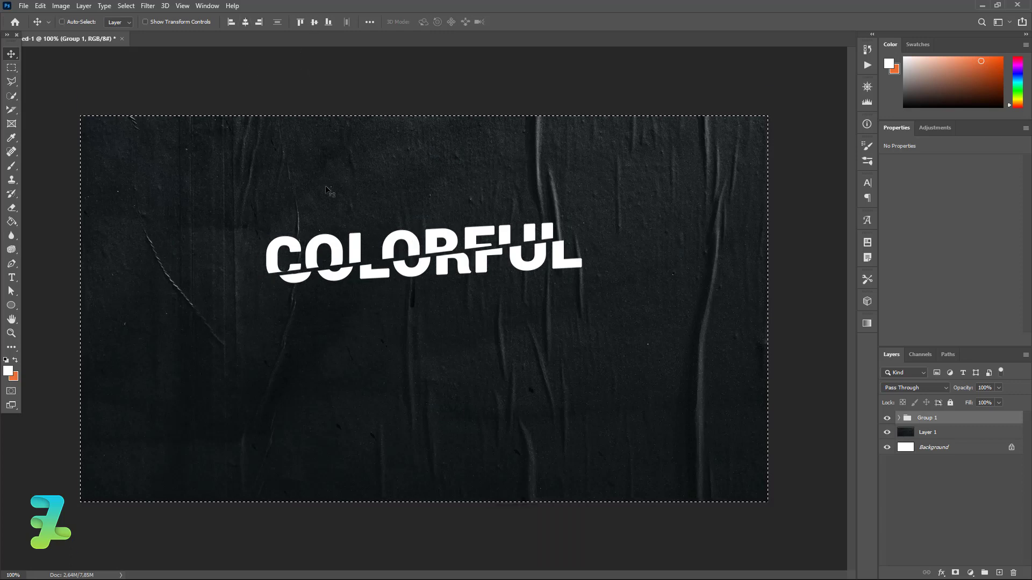
{"action": "key", "text": "ctrl+d"}
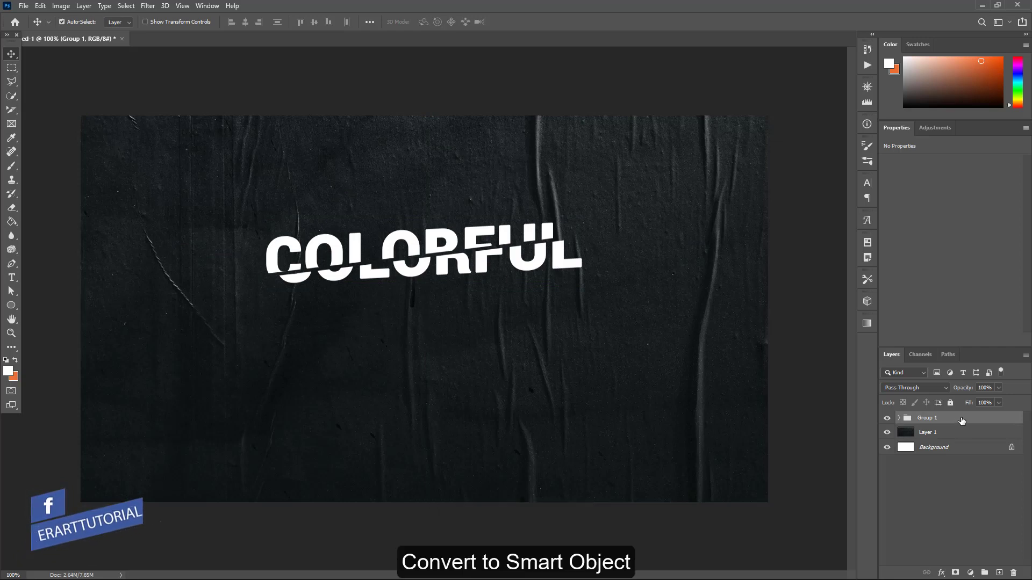
Step: Convert Group 1 to a smart object and duplicate it as Group 1 copy below it
{"action": "right_click", "coordinate": [962, 421]}
{"action": "left_click", "coordinate": [898, 293]}
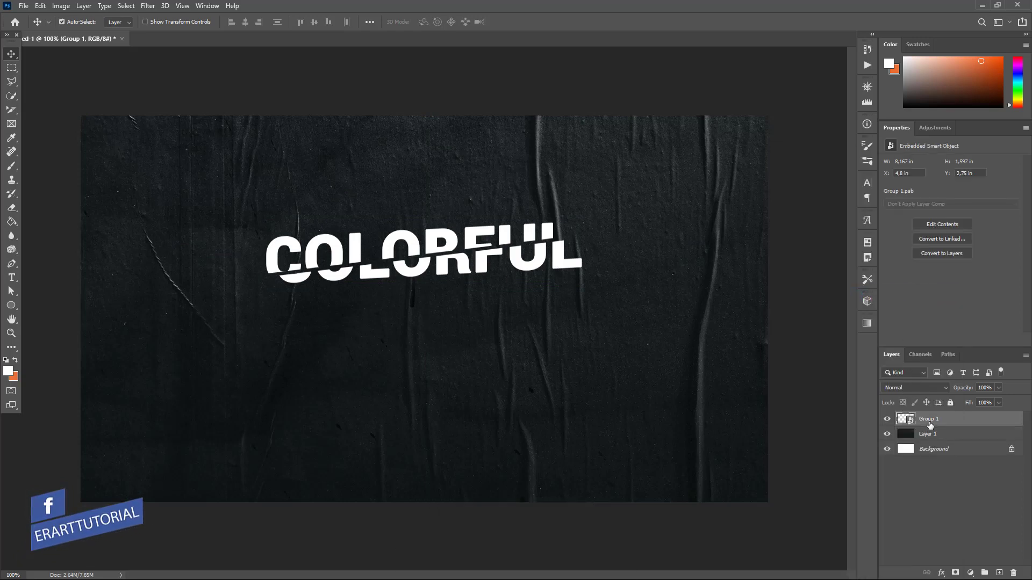
{"action": "key", "text": "ctrl+j"}
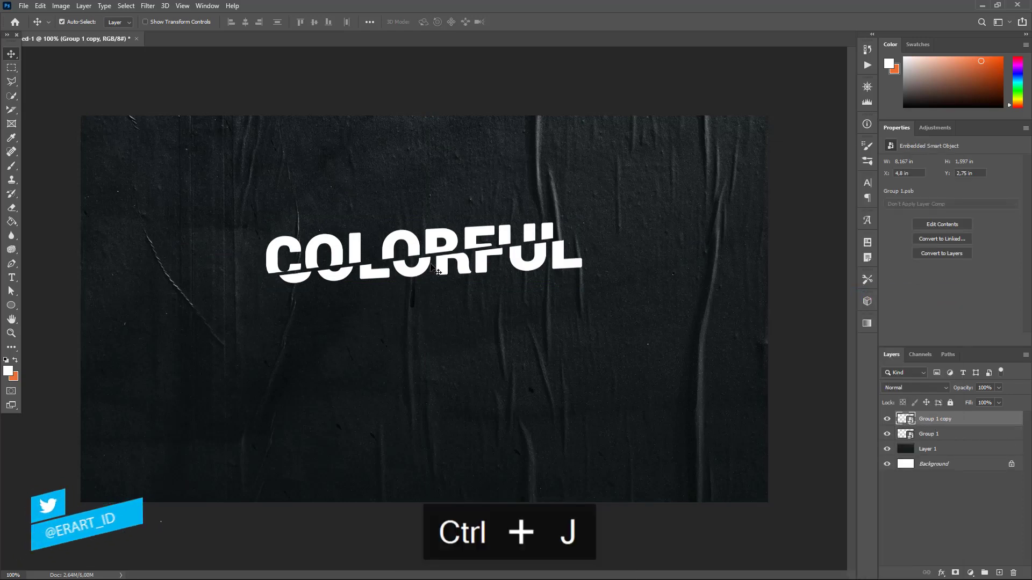
{"action": "left_click_drag", "start_coordinate": [900, 420], "coordinate": [909, 443]}
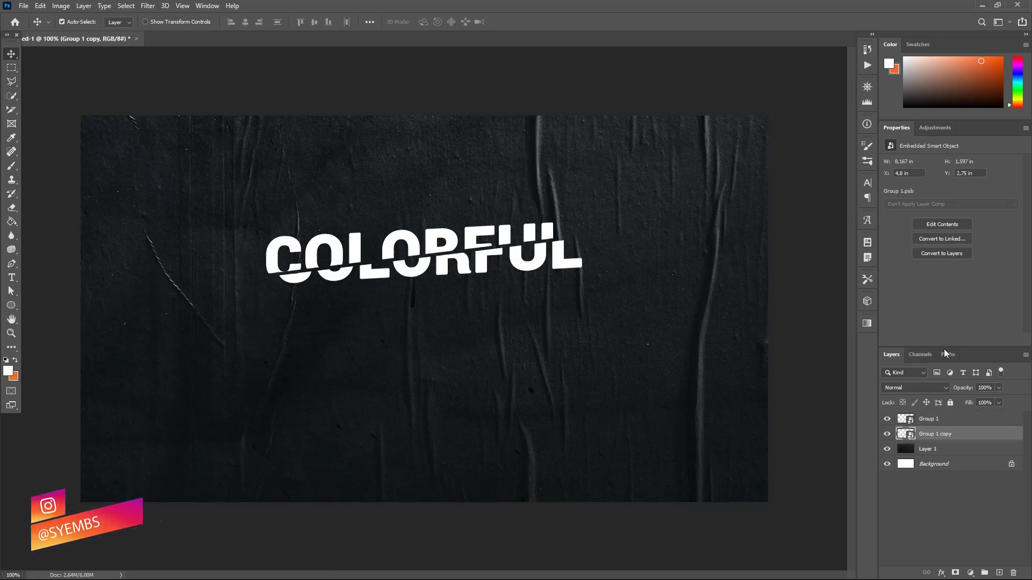
{"action": "left_click_drag", "start_coordinate": [945, 347], "coordinate": [983, 206]}
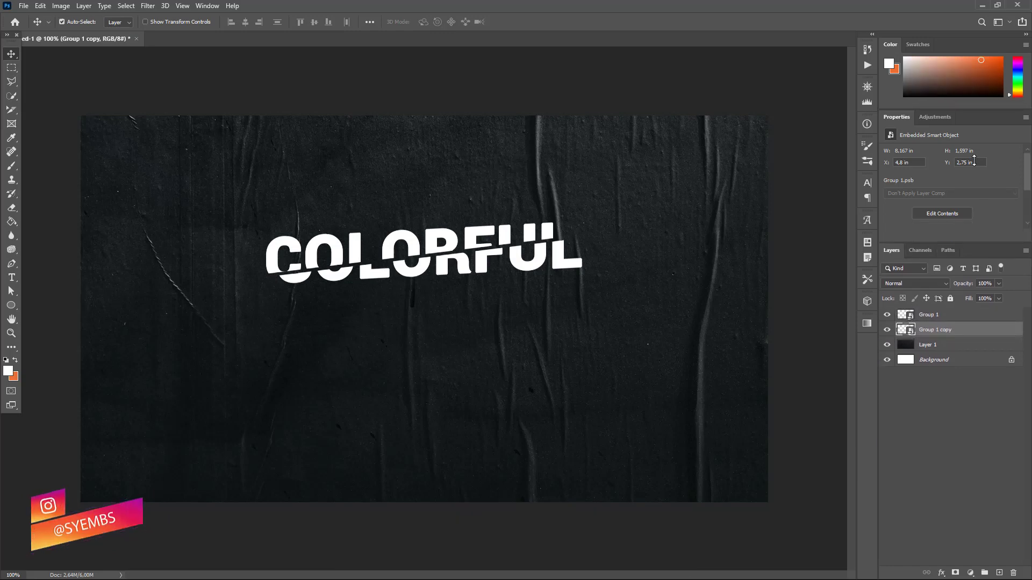
Step: Lock the paper texture Layer 1 completely, undoing an accidental move of it
{"action": "left_click", "coordinate": [354, 272]}
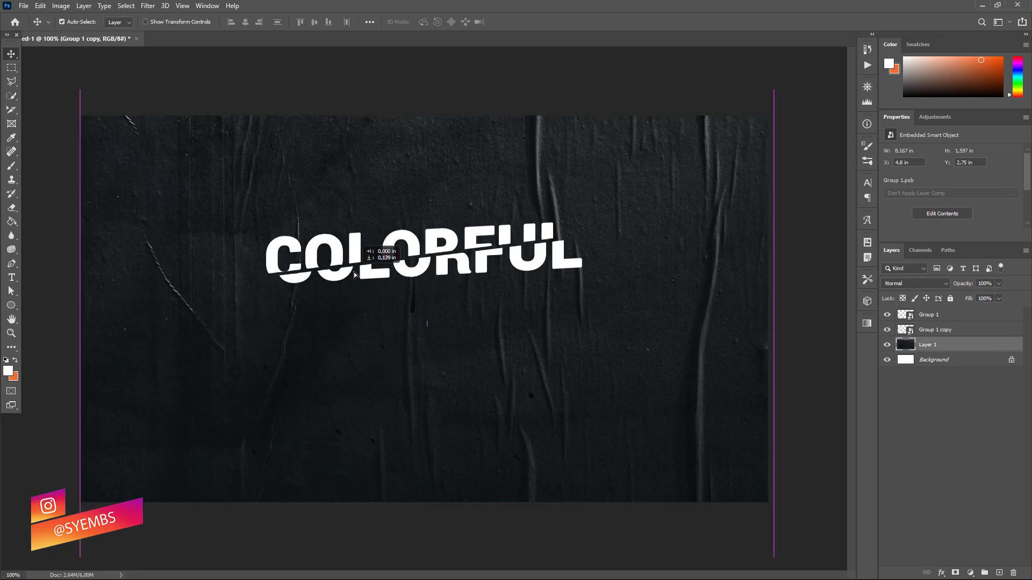
{"action": "key", "text": "ctrl+z"}
{"action": "left_click", "coordinate": [887, 330]}
{"action": "left_click_drag", "start_coordinate": [704, 304], "coordinate": [705, 312]}
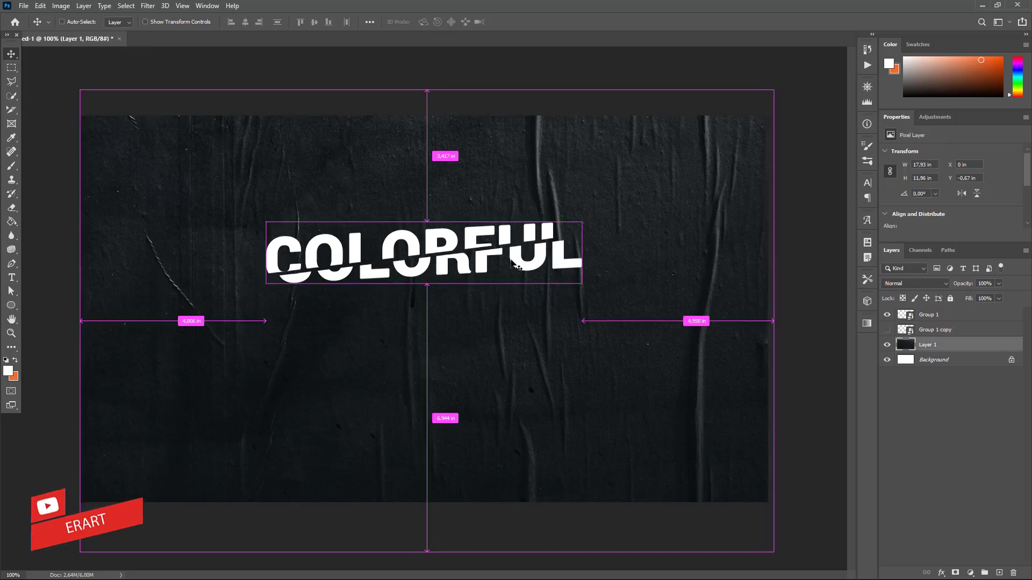
{"action": "key", "text": "ctrl+z"}
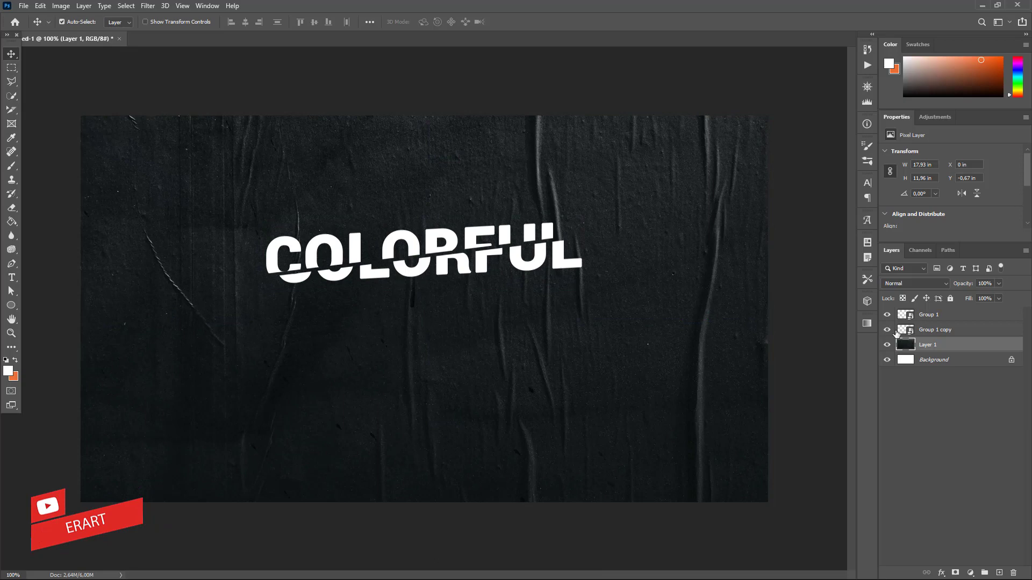
{"action": "left_click", "coordinate": [887, 329]}
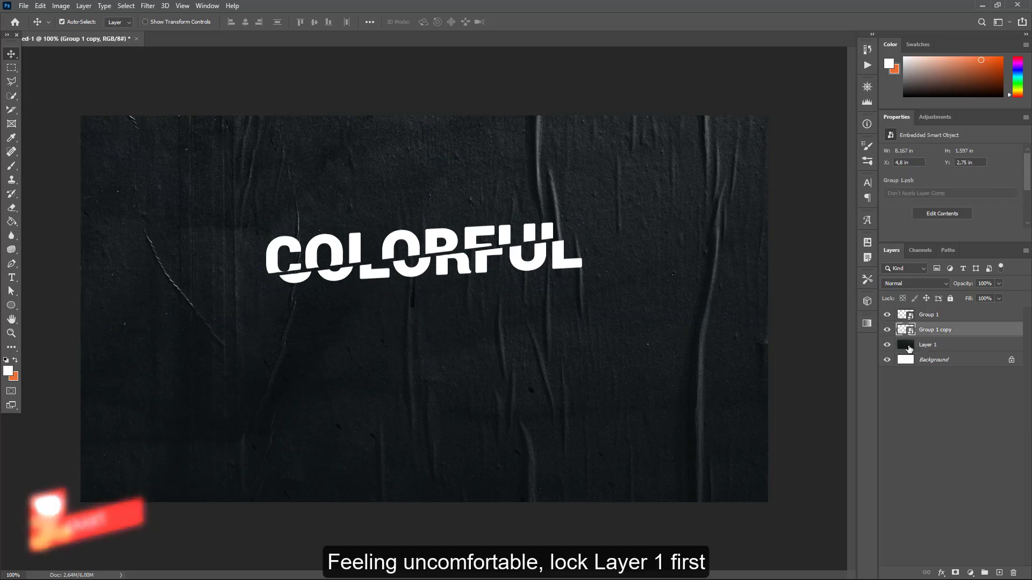
{"action": "left_click", "coordinate": [905, 347]}
{"action": "left_click", "coordinate": [950, 298]}
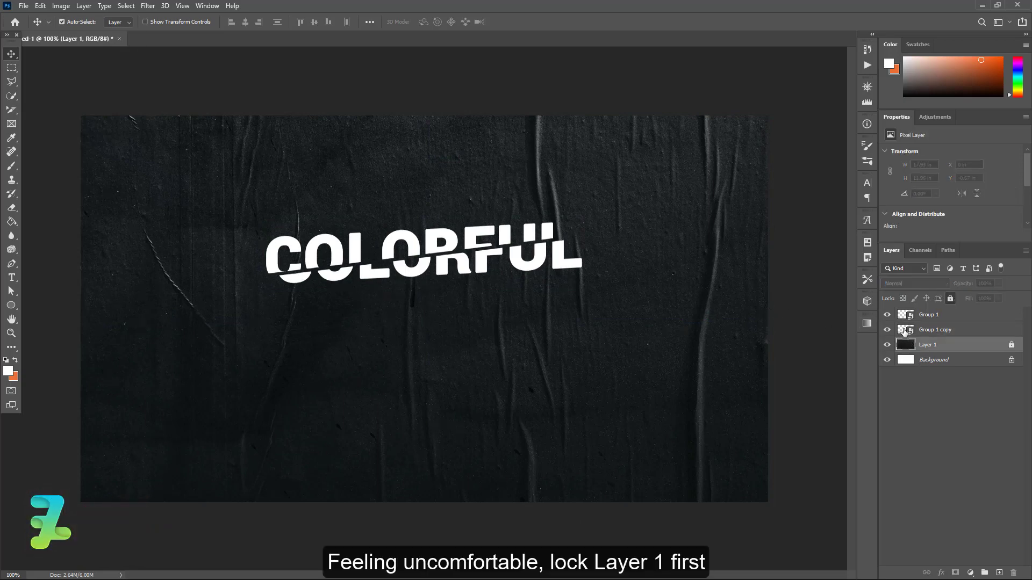
Step: Move Group 1 copy slightly down to sit just below the original text
{"action": "left_click", "coordinate": [904, 330]}
{"action": "left_click_drag", "start_coordinate": [457, 258], "coordinate": [458, 277]}
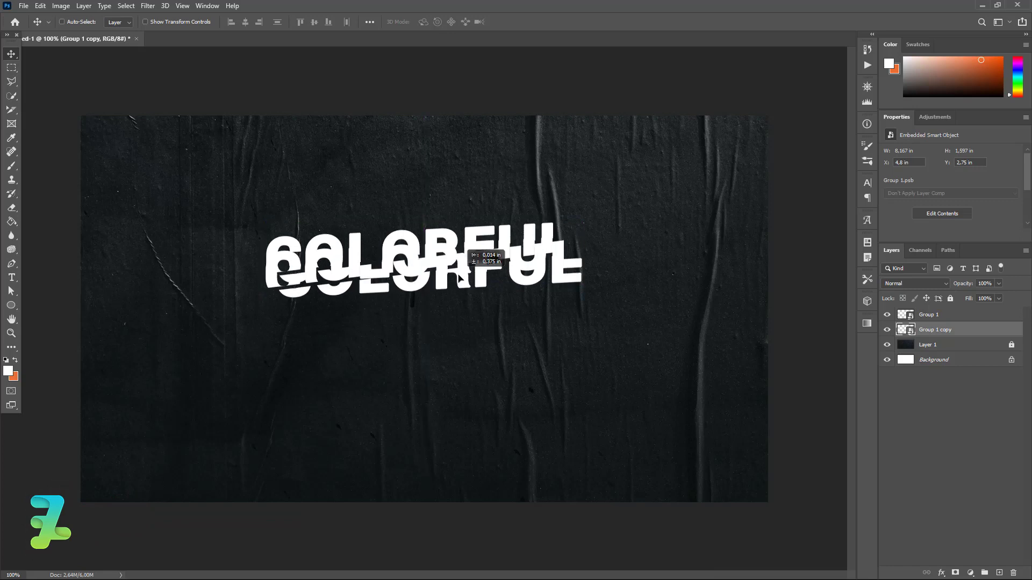
{"action": "left_click_drag", "start_coordinate": [458, 277], "coordinate": [461, 270]}
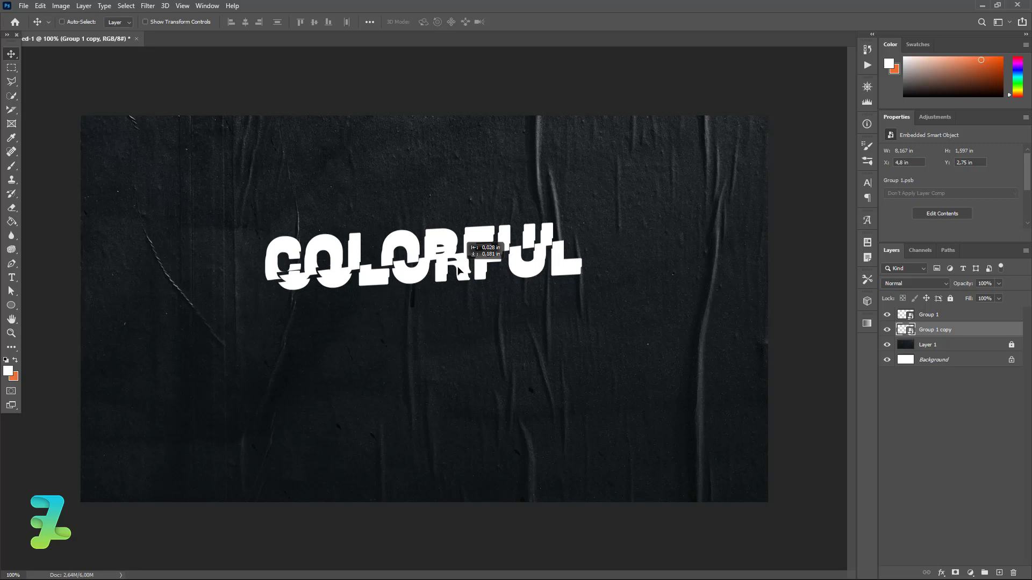
{"action": "left_click_drag", "start_coordinate": [458, 267], "coordinate": [458, 267]}
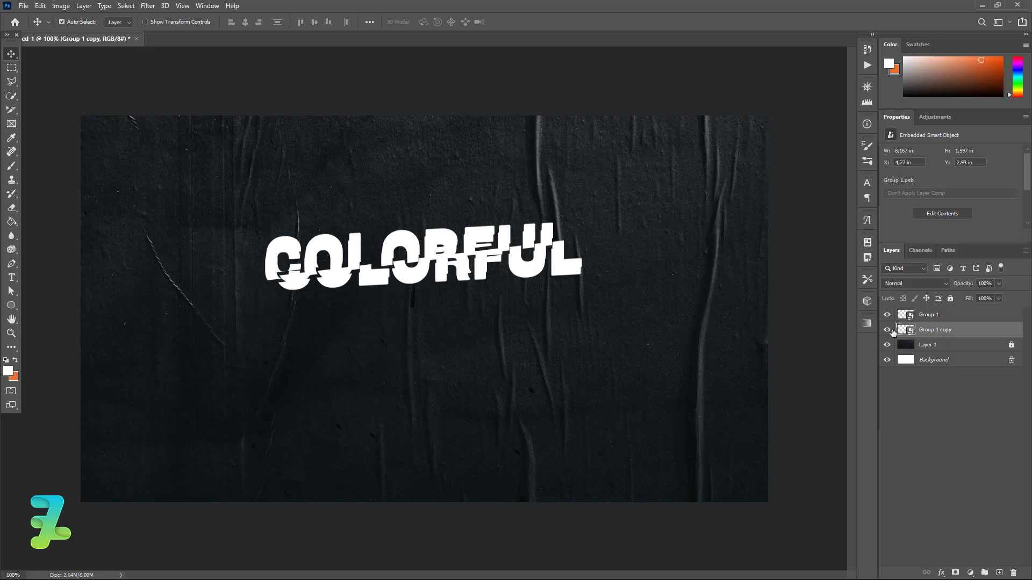
Step: Add a yellow #fff600 Color Overlay layer style to Group 1 copy
{"action": "double_click", "coordinate": [963, 334]}
{"action": "left_click", "coordinate": [138, 296]}
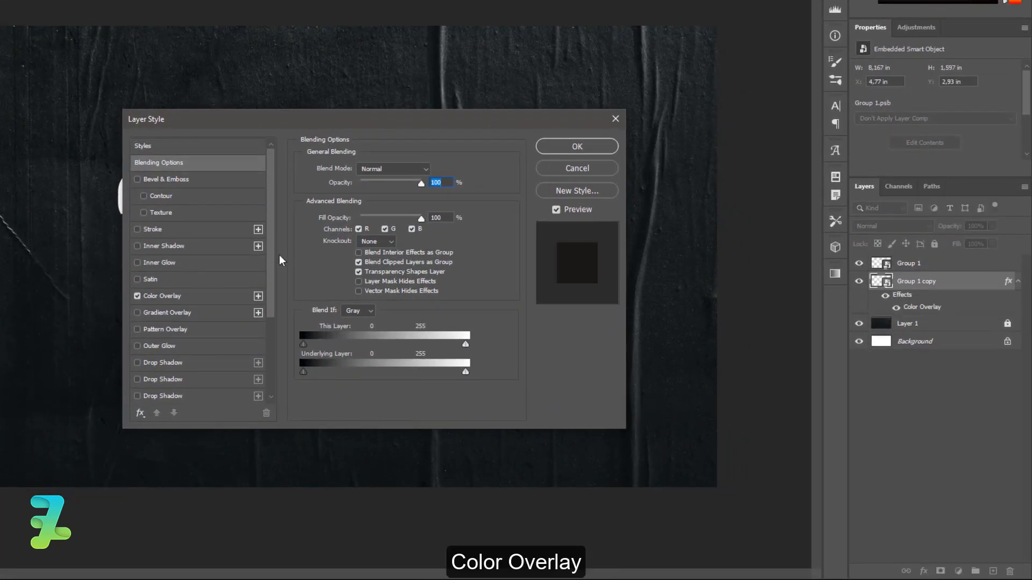
{"action": "left_click", "coordinate": [163, 296]}
{"action": "left_click", "coordinate": [433, 170]}
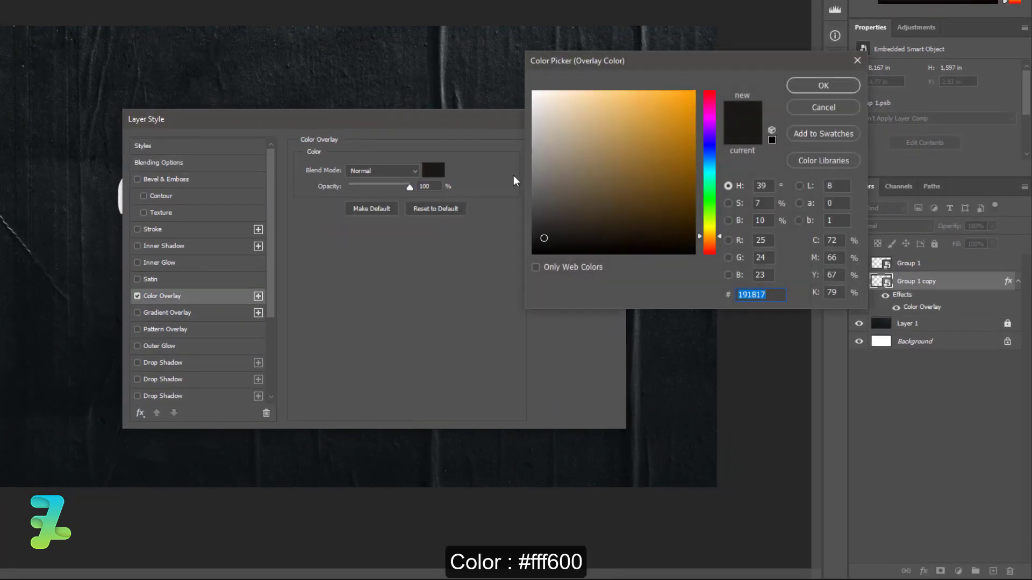
{"action": "type", "text": "ffa800"}
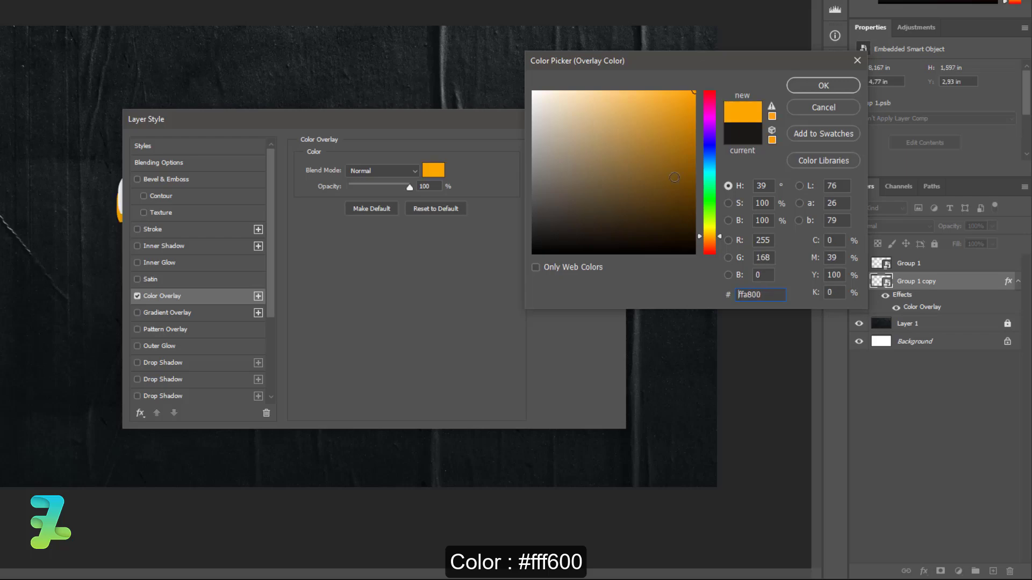
{"action": "left_click_drag", "start_coordinate": [700, 231], "coordinate": [704, 227]}
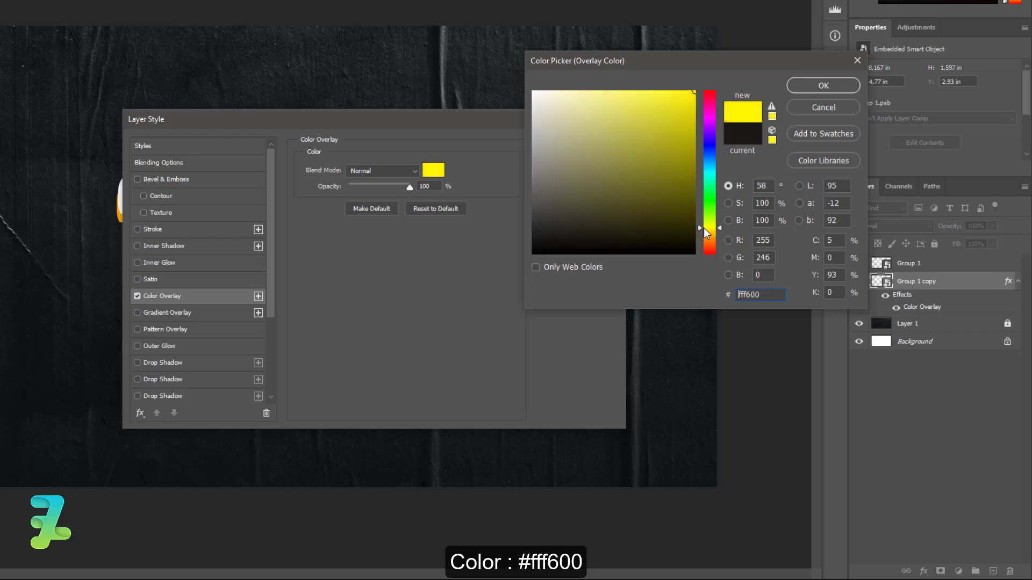
{"action": "left_click", "coordinate": [807, 86]}
{"action": "left_click", "coordinate": [650, 217]}
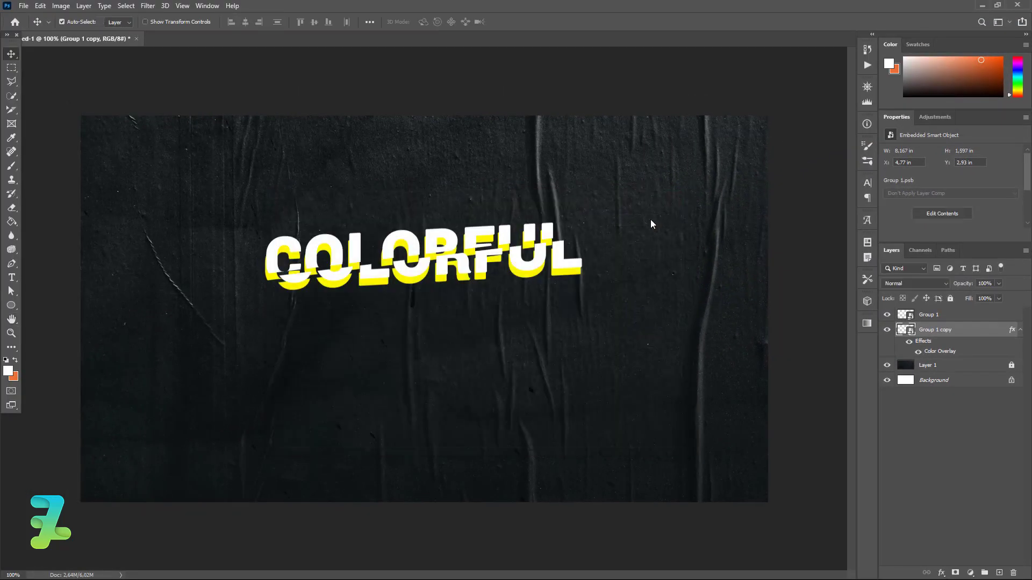
Step: Nudge the yellow Group 1 copy two steps right and two up with the arrow keys
{"action": "key", "text": "Right"}
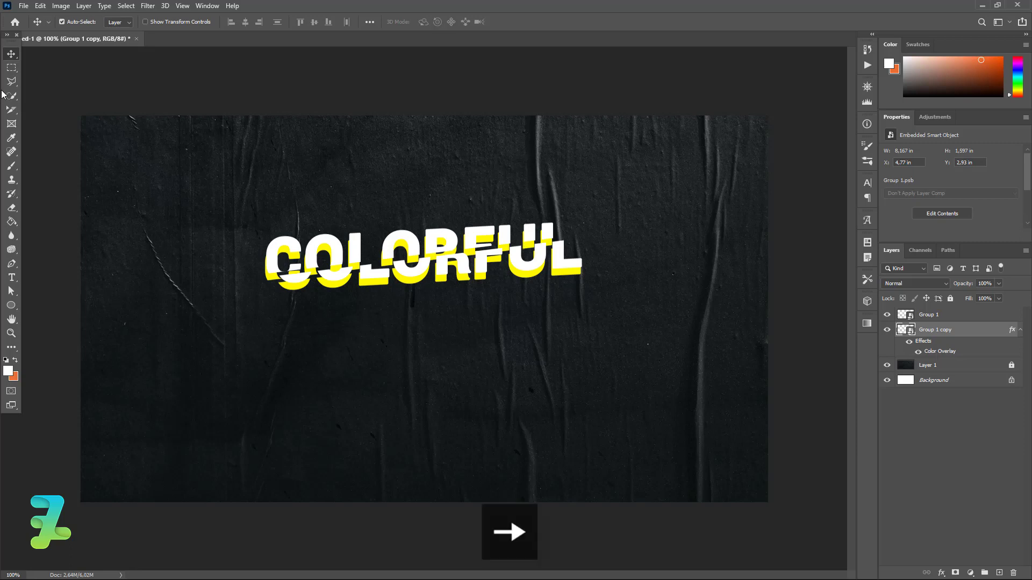
{"action": "key", "text": "Right"}
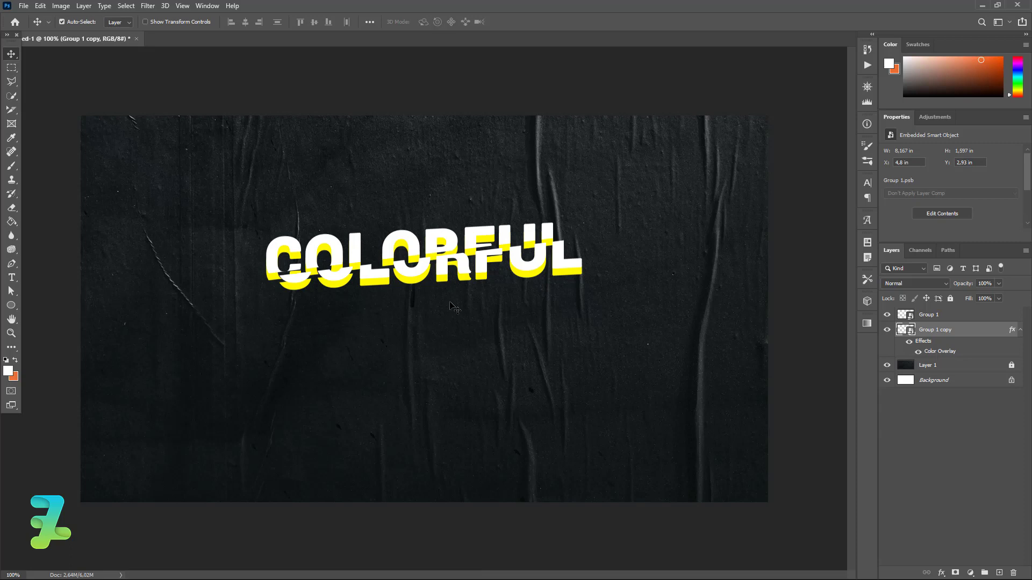
{"action": "key", "text": "Down"}
{"action": "key", "text": "Down"}
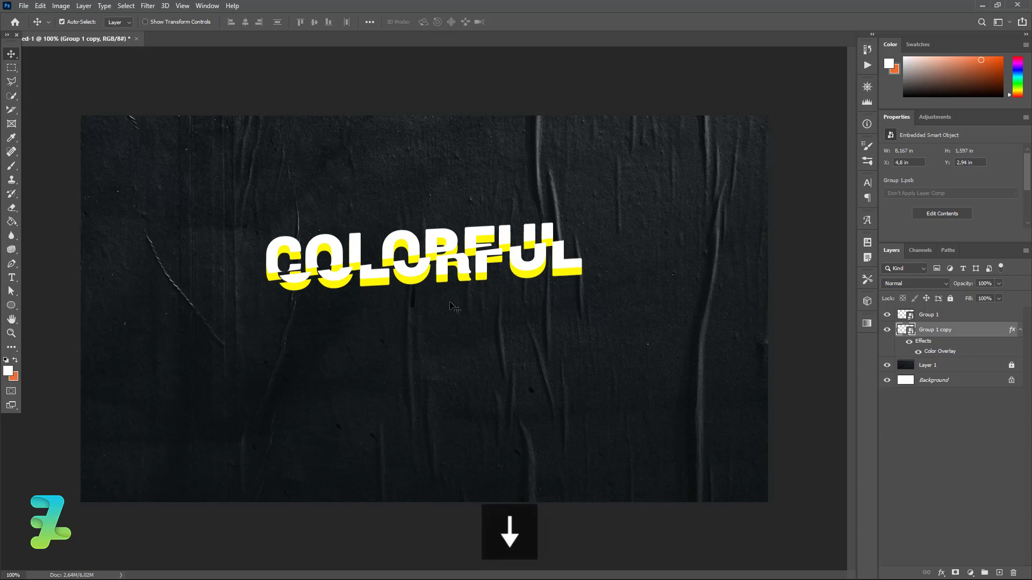
{"action": "key", "text": "Up"}
{"action": "key", "text": "Down"}
{"action": "key", "text": "Up"}
{"action": "key", "text": "Up"}
{"action": "key", "text": "Up"}
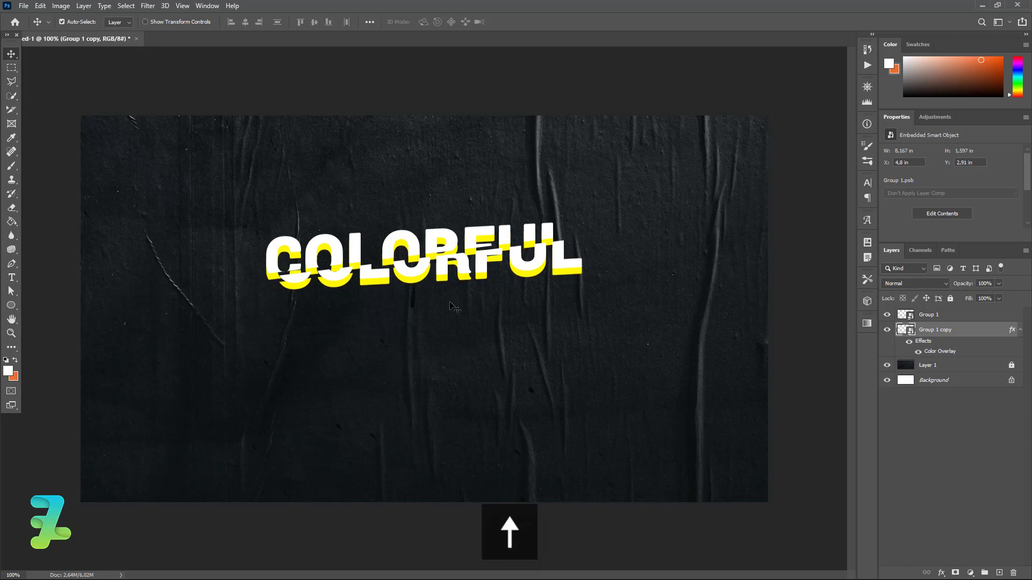
{"action": "key", "text": "Up"}
{"action": "key", "text": "Up"}
{"action": "key", "text": "Up"}
{"action": "key", "text": "Up"}
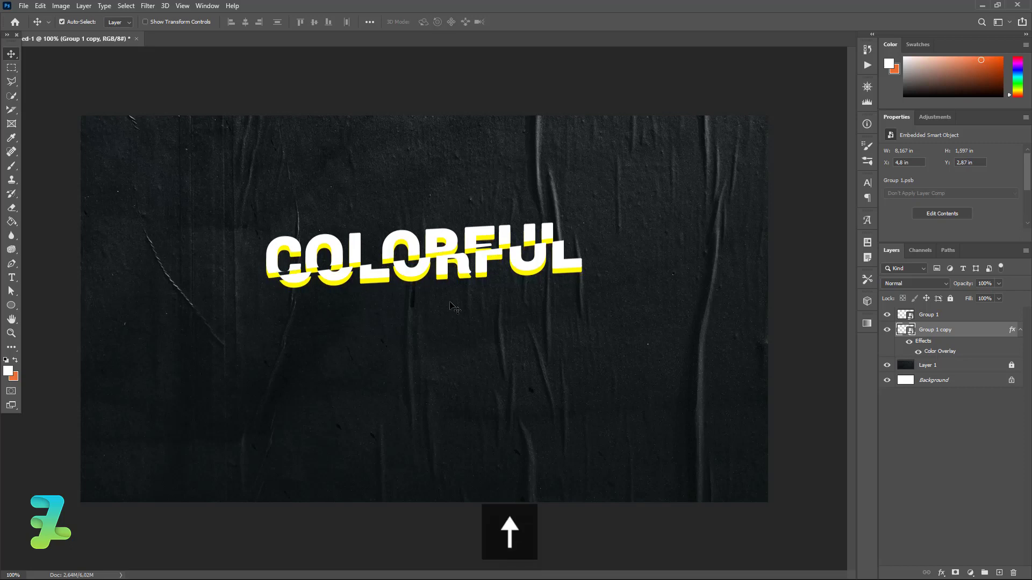
{"action": "key", "text": "Up"}
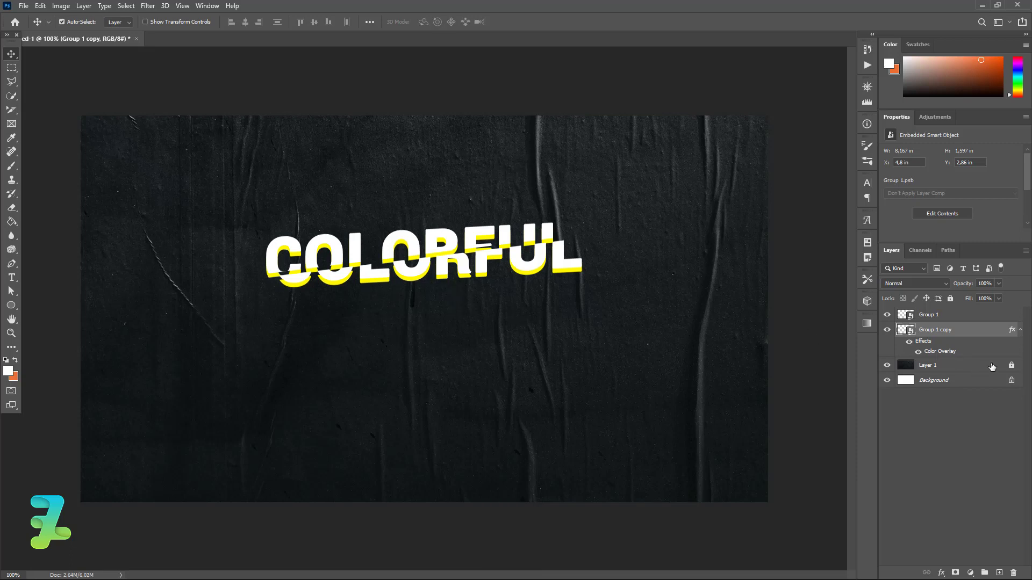
Step: Duplicate the yellow layer, place Group 1 copy 2 beneath it, and rename the yellow layer Y
{"action": "key", "text": "ctrl+j"}
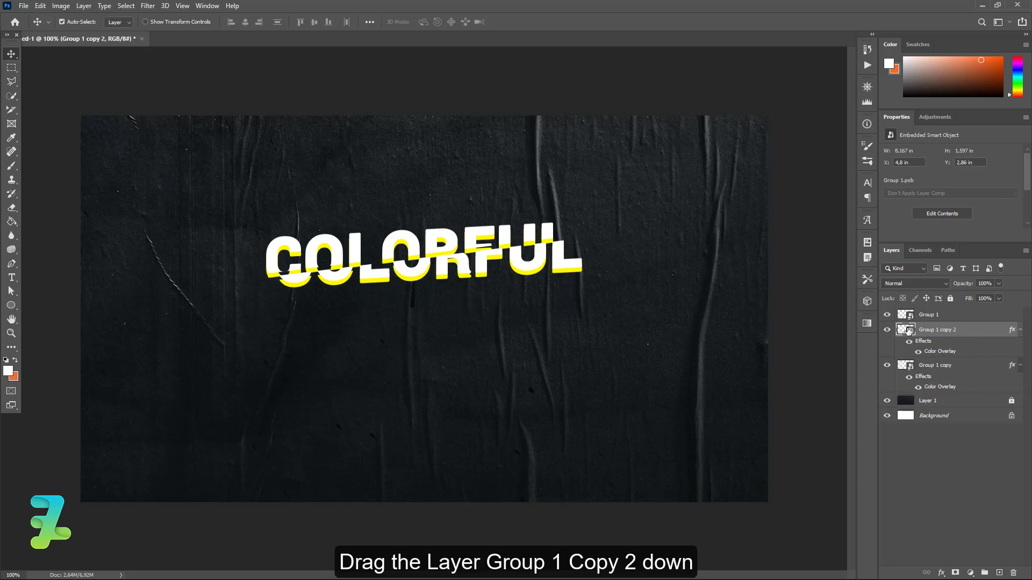
{"action": "left_click_drag", "start_coordinate": [906, 331], "coordinate": [916, 387]}
{"action": "double_click", "coordinate": [936, 331]}
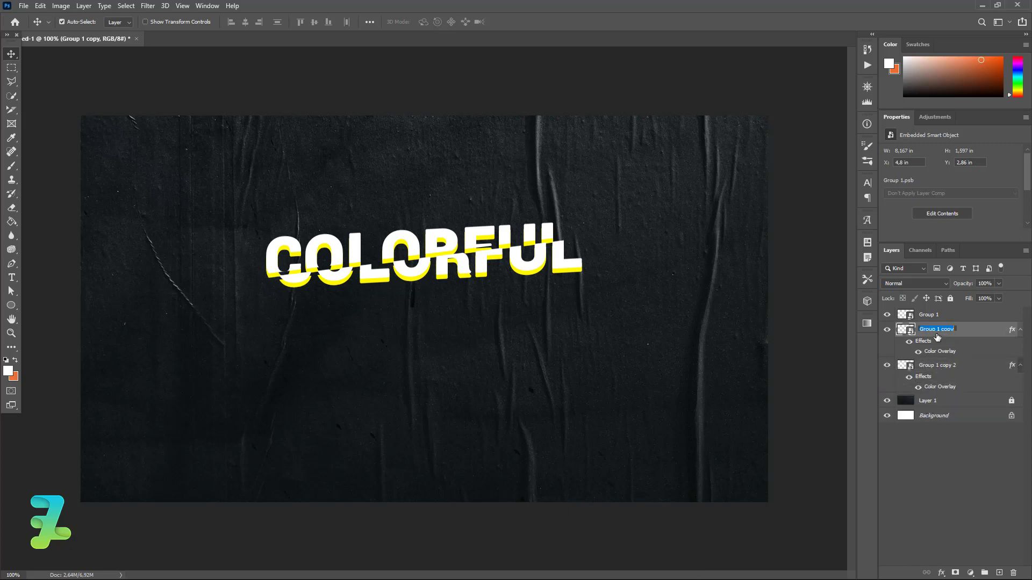
{"action": "type", "text": "Y"}
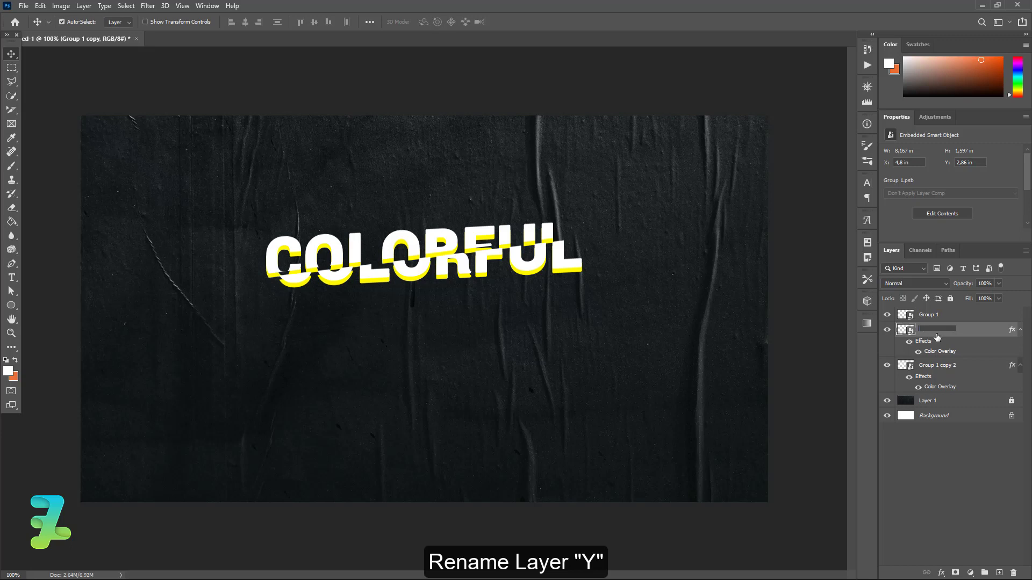
{"action": "left_click", "coordinate": [928, 364]}
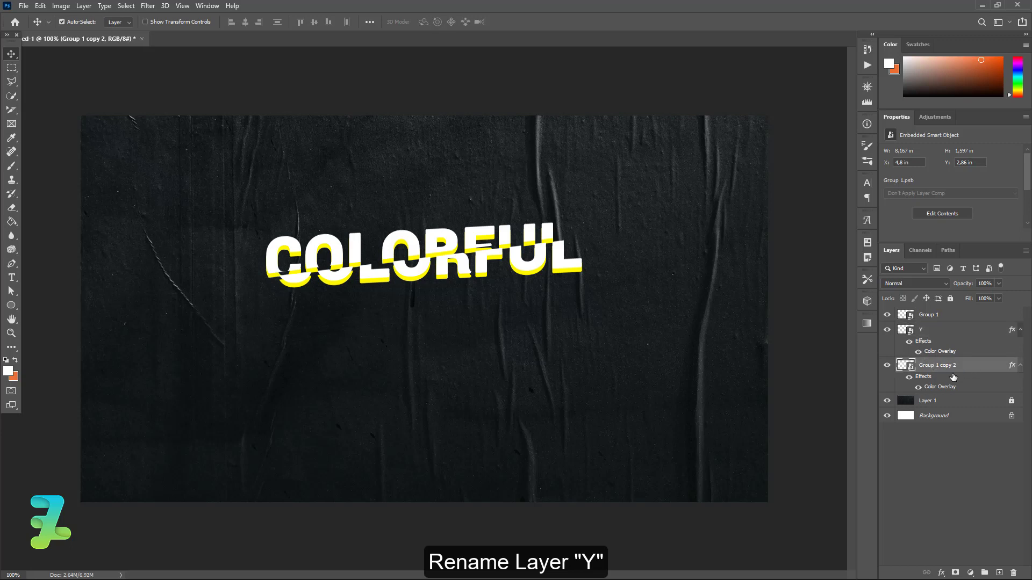
Step: Give Group 1 copy 2 an orange #e99325 Color Overlay at 100% opacity
{"action": "double_click", "coordinate": [940, 388]}
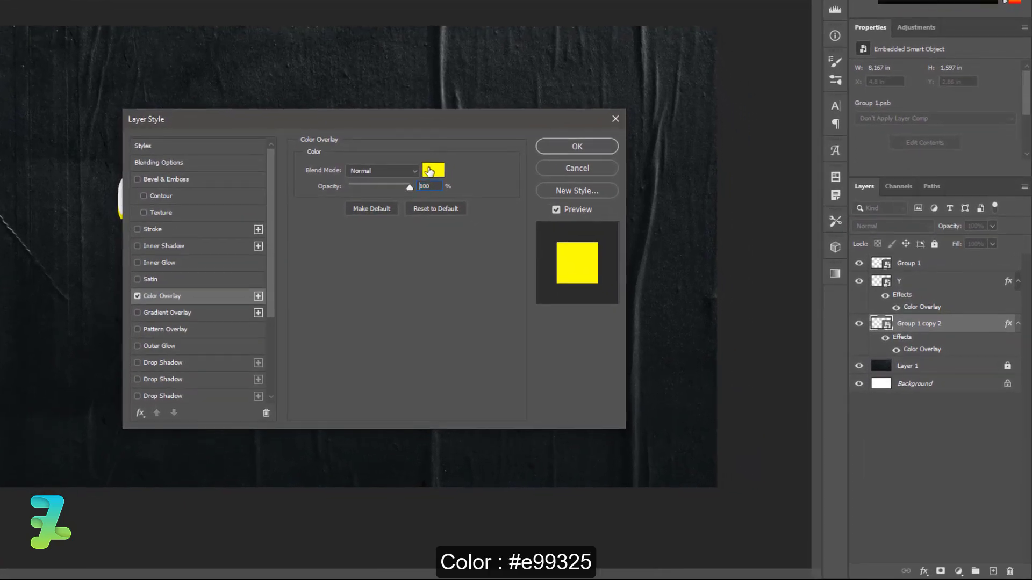
{"action": "left_click", "coordinate": [430, 171]}
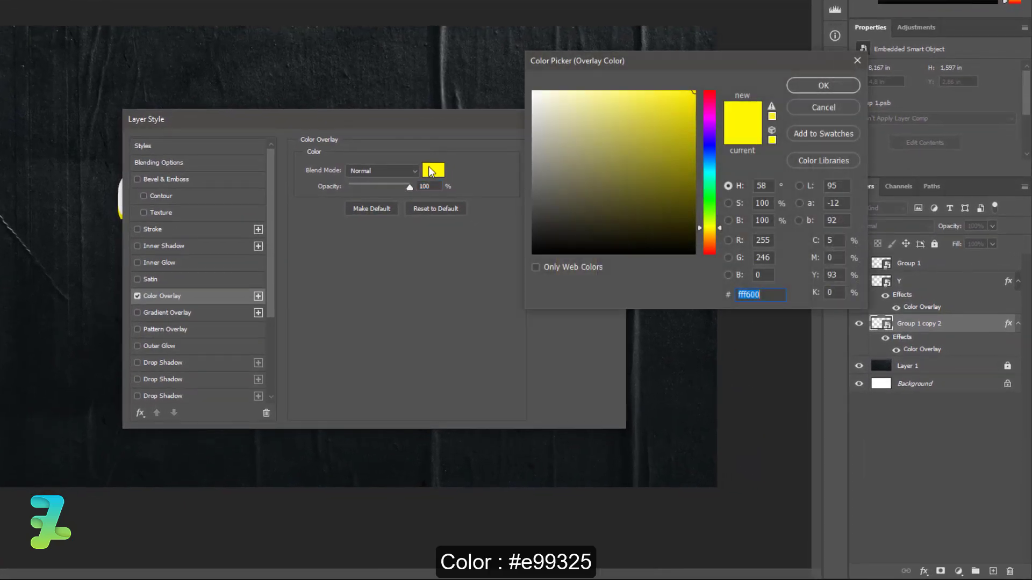
{"action": "left_click", "coordinate": [711, 248]}
{"action": "left_click_drag", "start_coordinate": [711, 248], "coordinate": [710, 248]}
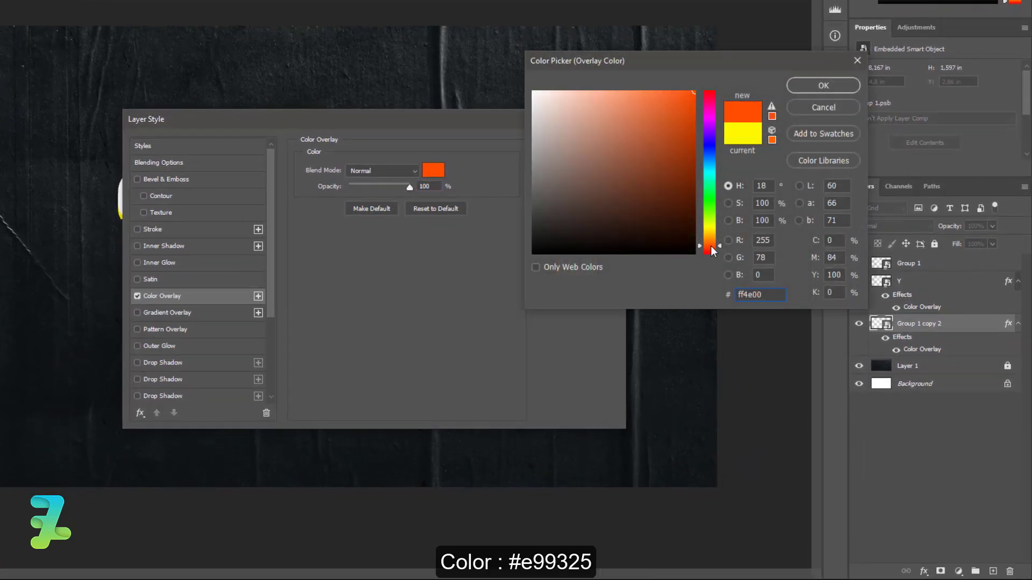
{"action": "left_click_drag", "start_coordinate": [710, 246], "coordinate": [708, 240]}
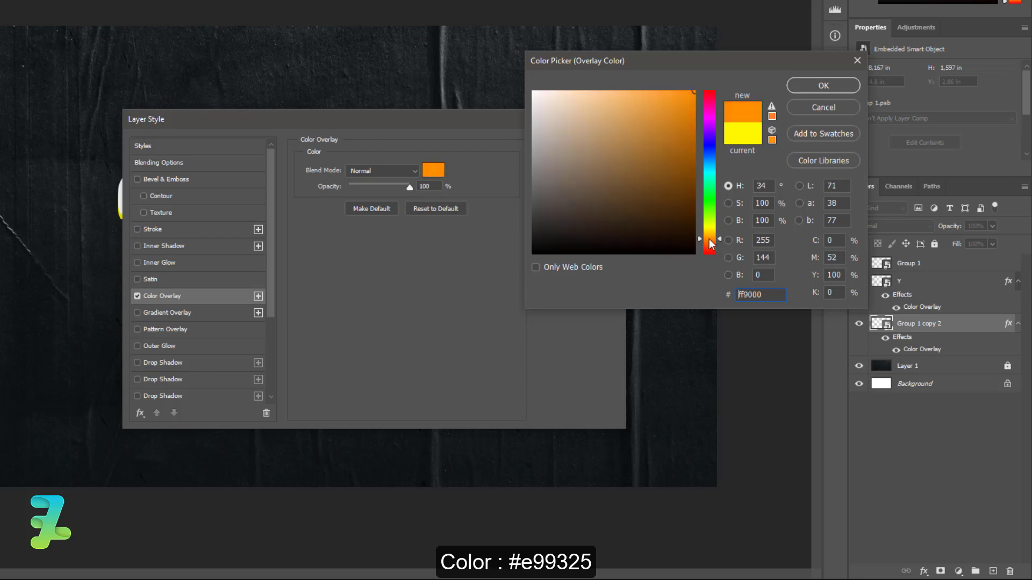
{"action": "type", "text": "e99325"}
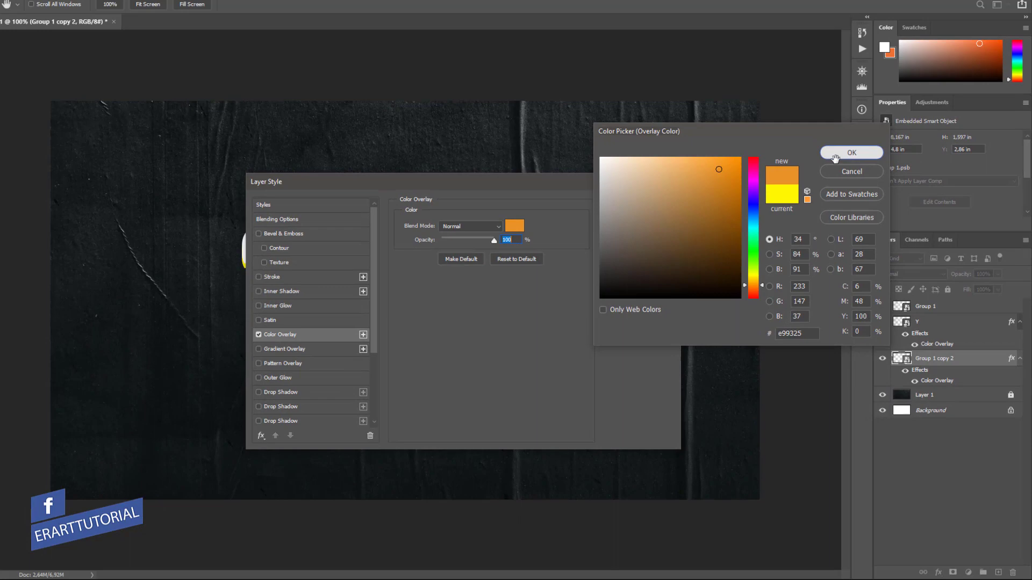
{"action": "key", "text": "Return"}
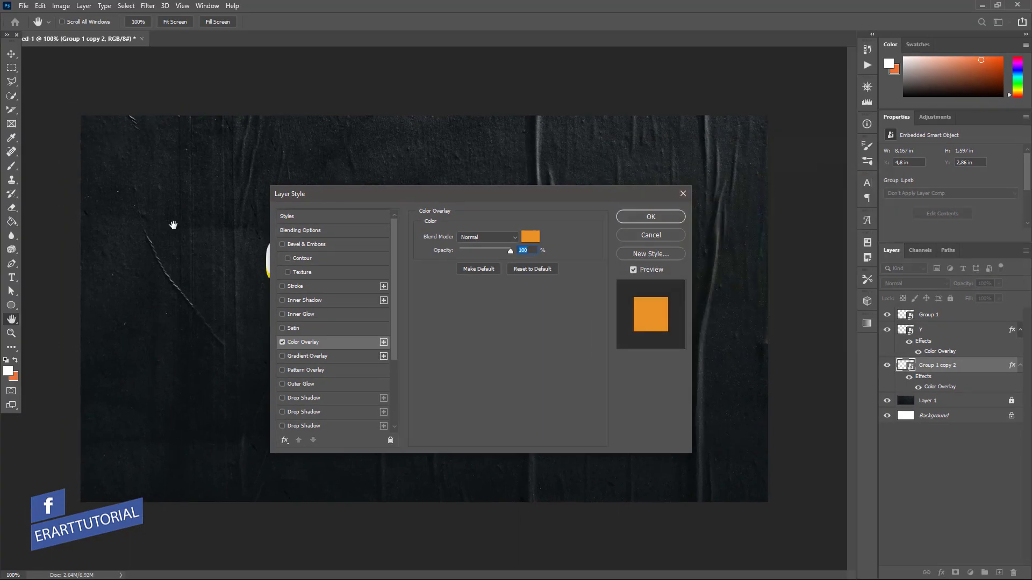
{"action": "left_click", "coordinate": [628, 219]}
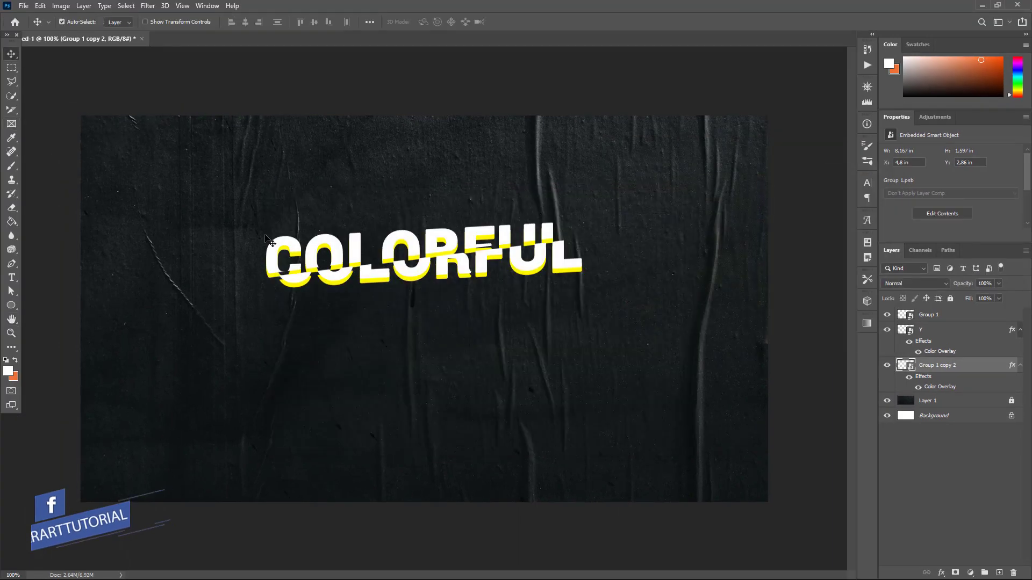
Step: Shift the orange copy down to Y 2.97 in so an orange band shows below the yellow
{"action": "left_click_drag", "start_coordinate": [311, 281], "coordinate": [301, 292]}
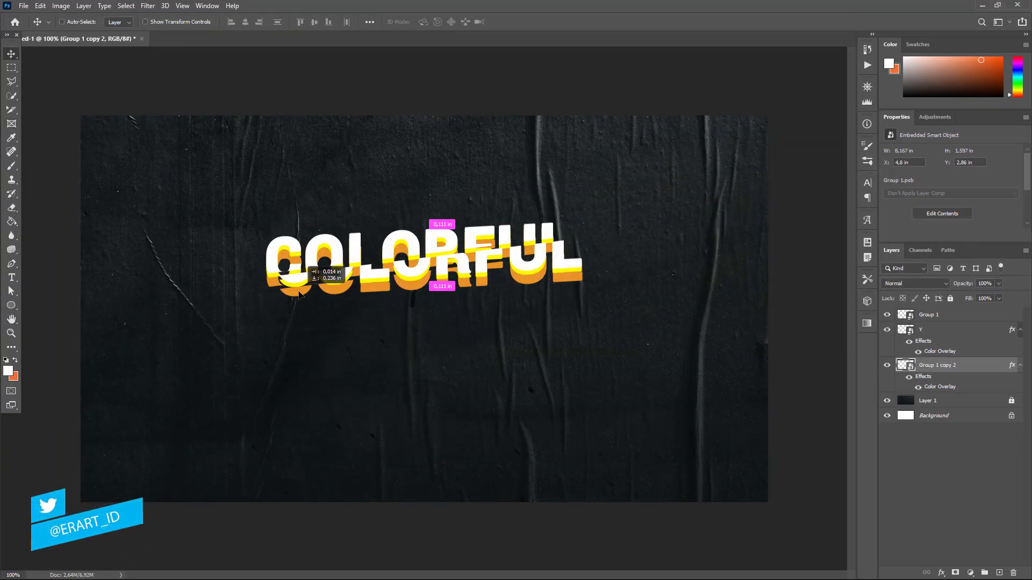
{"action": "left_click_drag", "start_coordinate": [301, 292], "coordinate": [302, 289]}
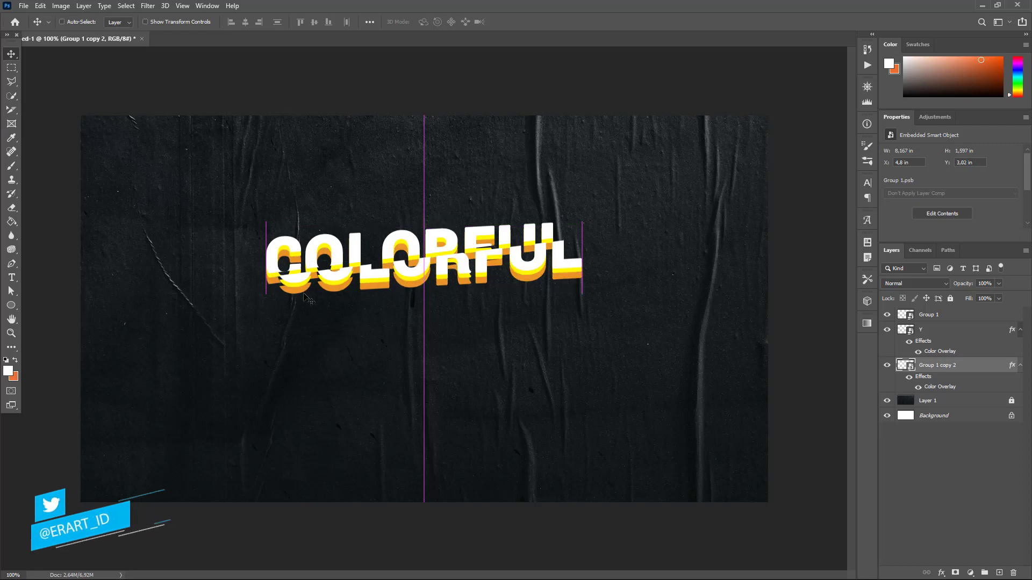
{"action": "key", "text": "Up"}
{"action": "key", "text": "Up"}
{"action": "key", "text": "Up"}
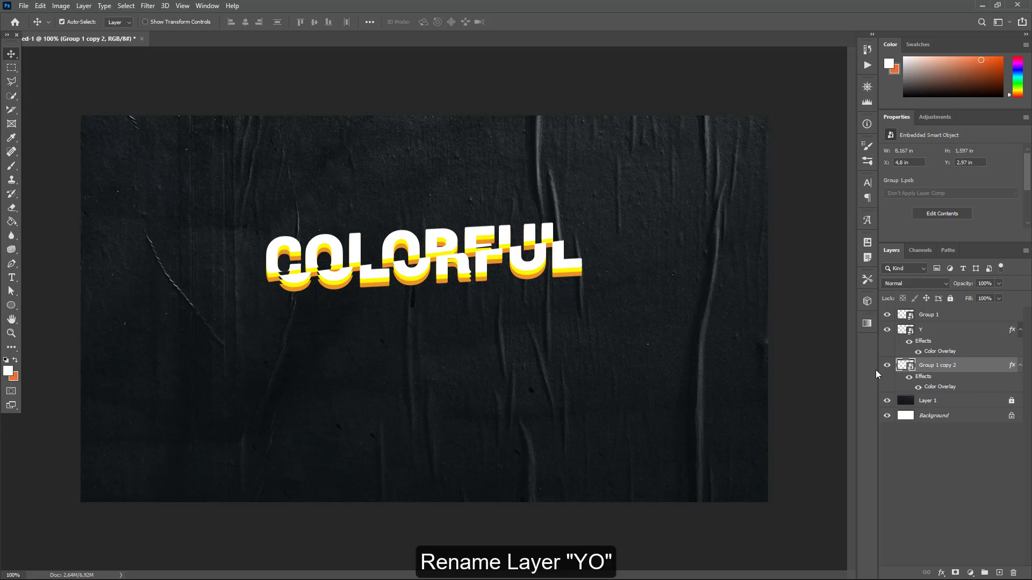
Step: Rename the orange layer YO and duplicate it as YO copy
{"action": "key", "text": "ctrl"}
{"action": "double_click", "coordinate": [948, 366]}
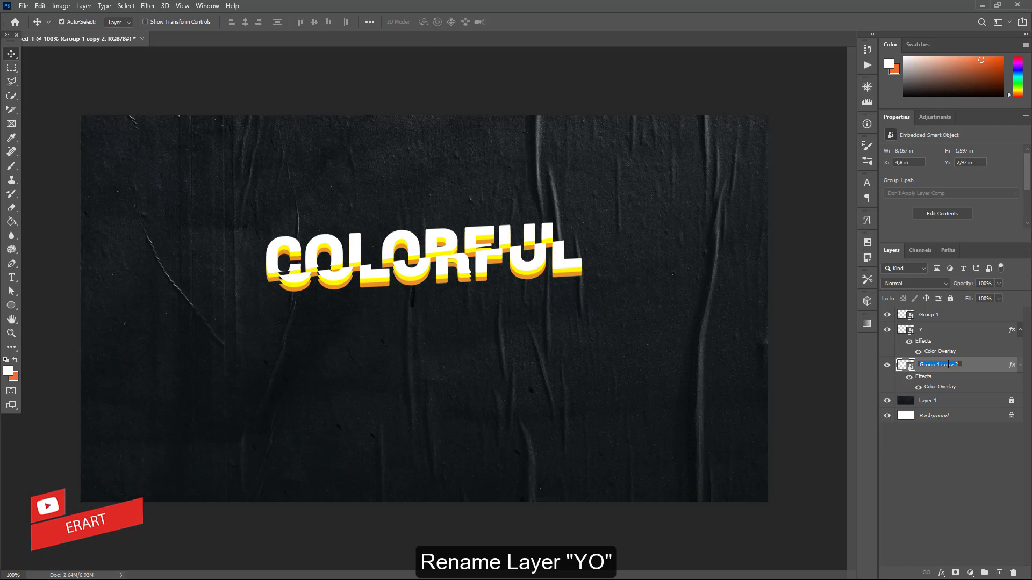
{"action": "type", "text": "YO"}
{"action": "key", "text": "Return"}
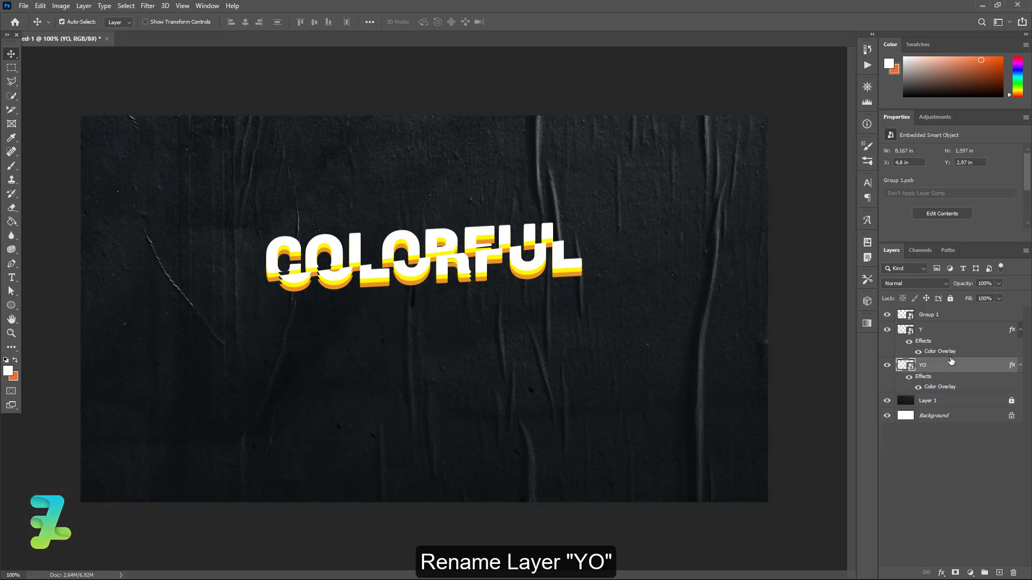
{"action": "key", "text": "ctrl+j"}
Step: Move YO copy below YO in the stack and nudge its text slightly down
{"action": "left_click_drag", "start_coordinate": [906, 369], "coordinate": [903, 413]}
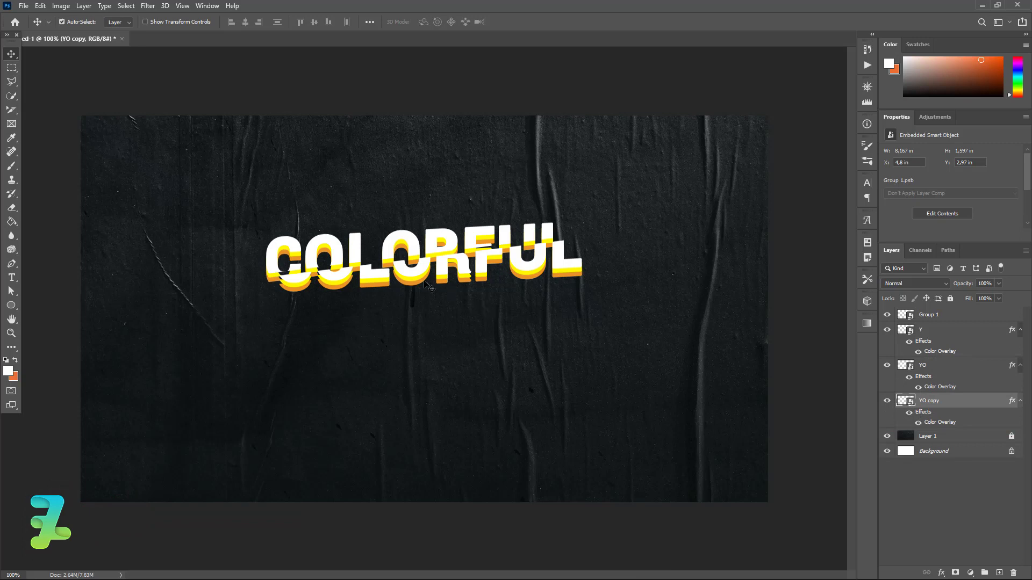
{"action": "key", "text": "ctrl"}
{"action": "key", "text": "shift+Down"}
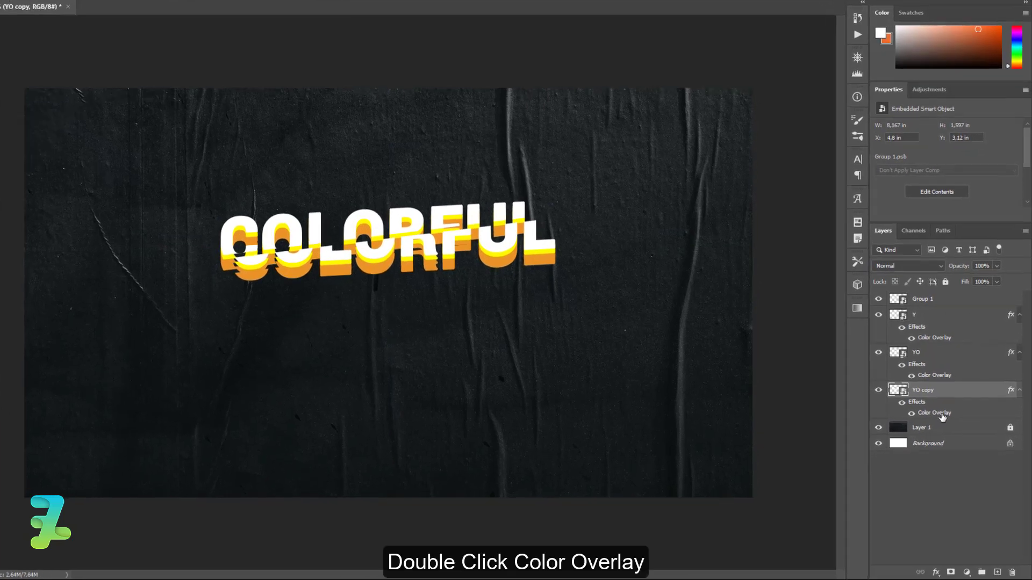
Step: Give YO copy a red-orange #e95325 Color Overlay
{"action": "double_click", "coordinate": [946, 423]}
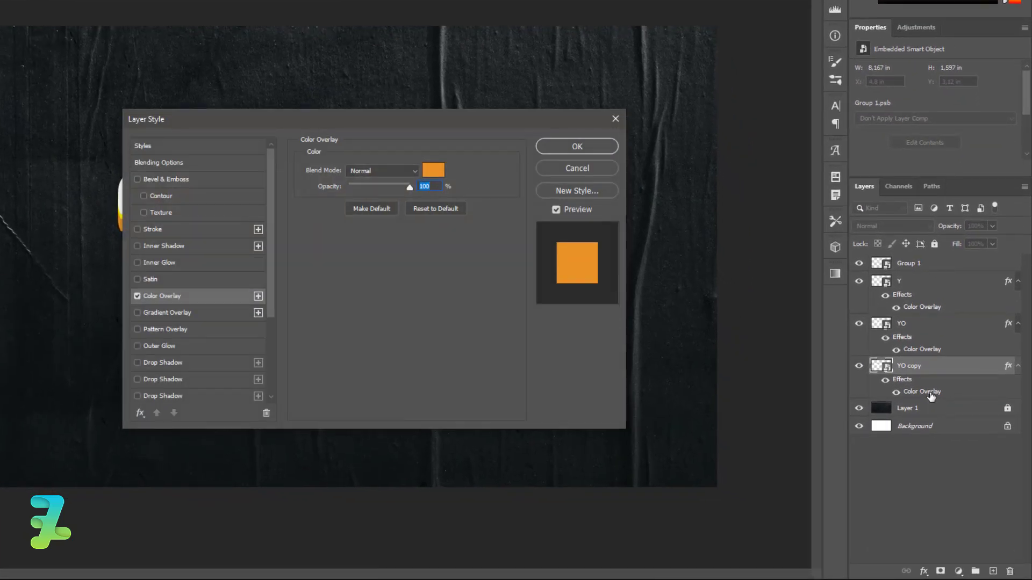
{"action": "left_click", "coordinate": [433, 172]}
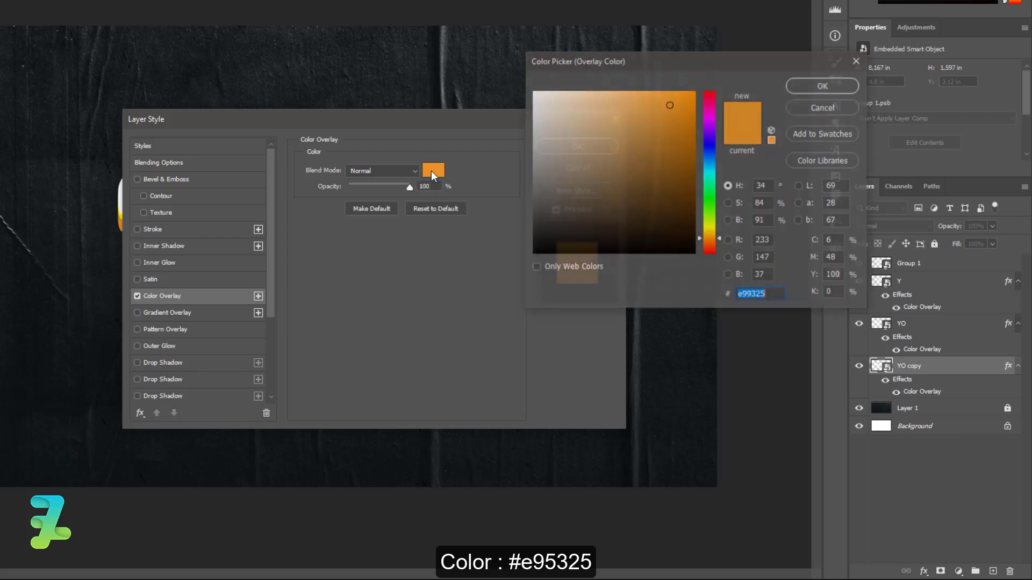
{"action": "left_click_drag", "start_coordinate": [710, 240], "coordinate": [713, 256]}
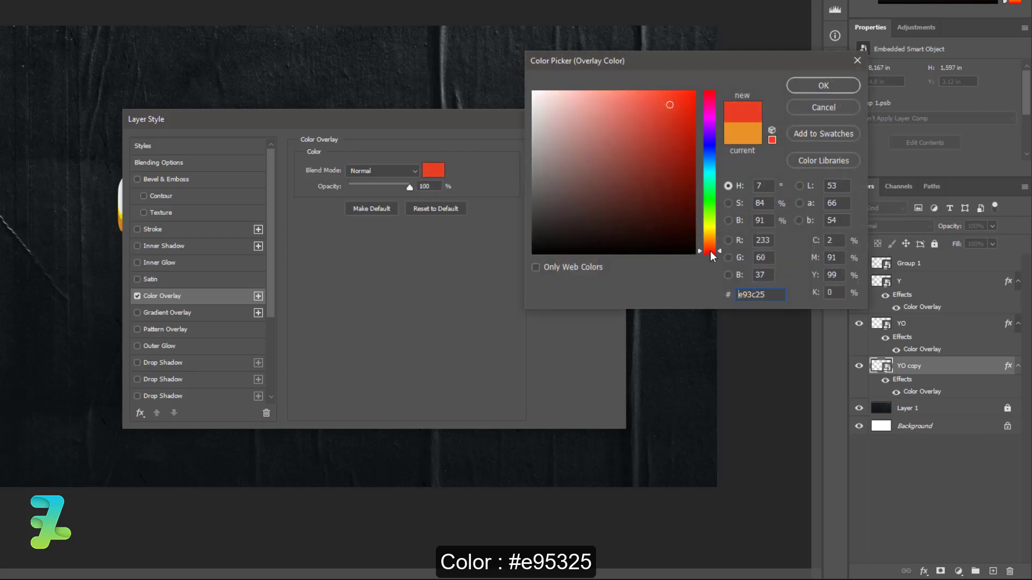
{"action": "left_click_drag", "start_coordinate": [711, 251], "coordinate": [713, 252]}
{"action": "left_click", "coordinate": [824, 85]}
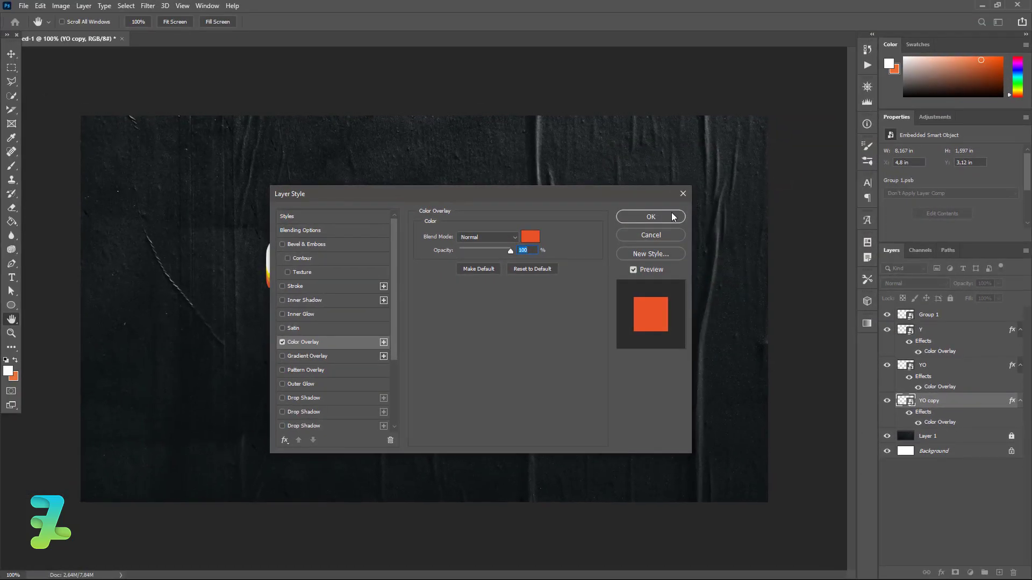
{"action": "left_click", "coordinate": [673, 216]}
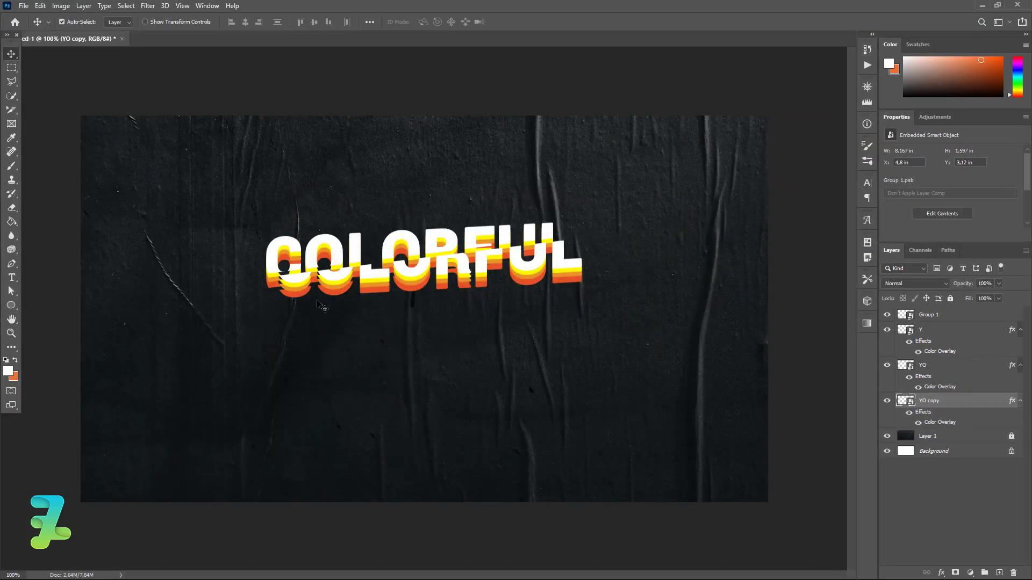
Step: Nudge the red-orange layer into place at Y 3.09 in
{"action": "key", "text": "Up"}
{"action": "key", "text": "Up"}
{"action": "key", "text": "Up"}
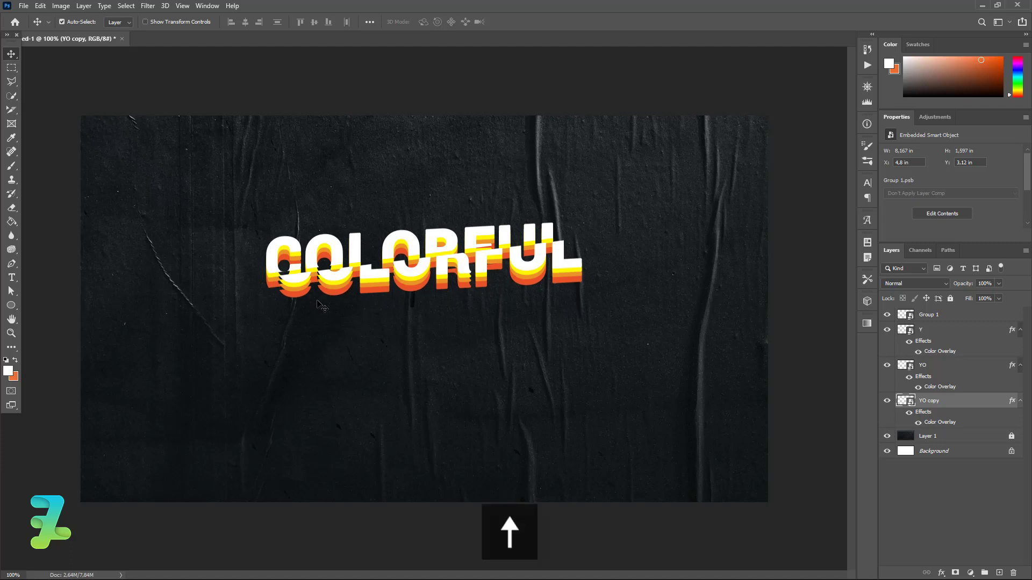
{"action": "key", "text": "Up"}
{"action": "key", "text": "Up"}
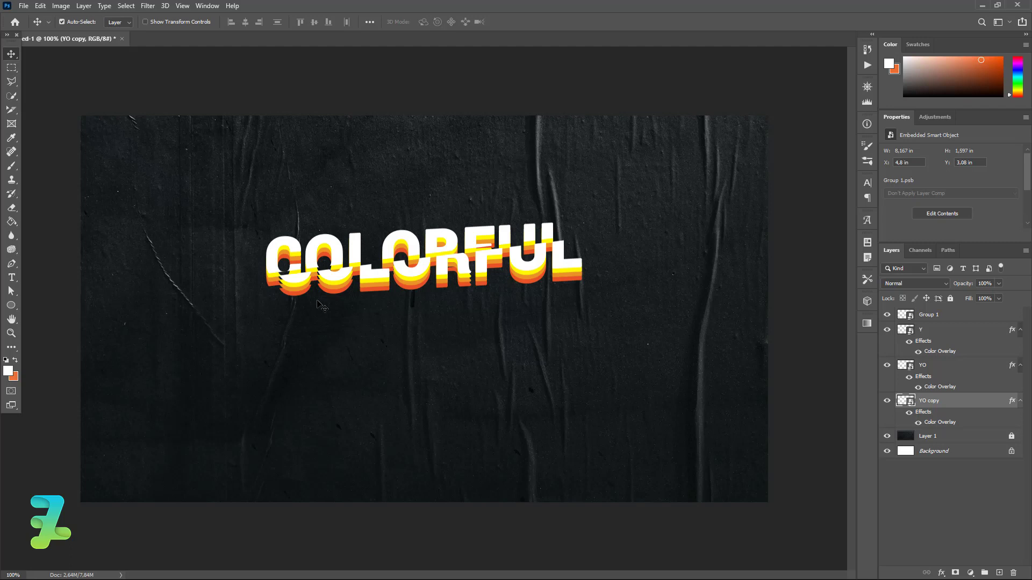
{"action": "key", "text": "Down"}
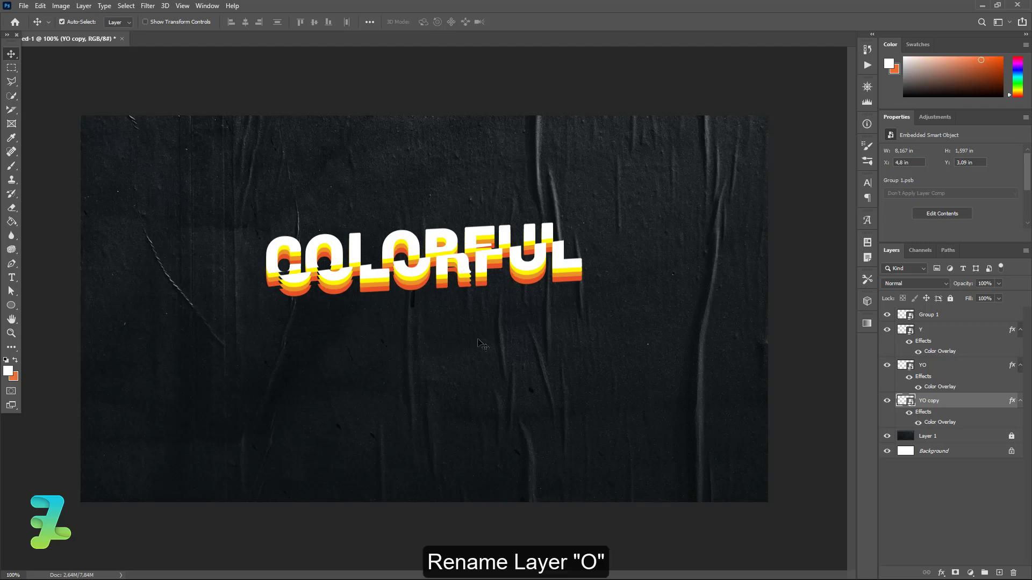
Step: Rename the red-orange layer O and duplicate it as O copy
{"action": "key", "text": "ctrl"}
{"action": "double_click", "coordinate": [928, 401]}
{"action": "type", "text": "O"}
{"action": "key", "text": "Return"}
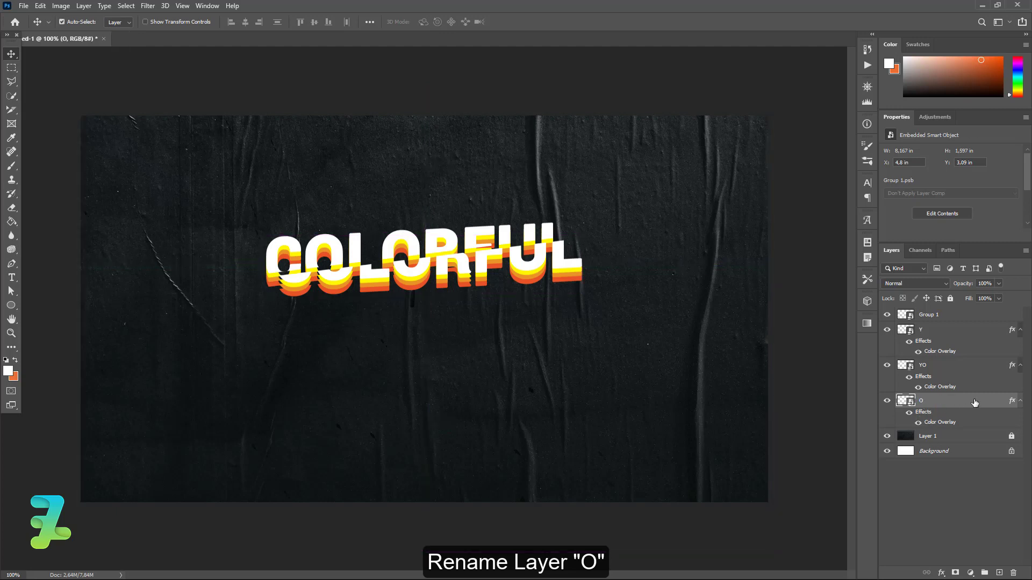
{"action": "key", "text": "ctrl+j"}
Step: Place O copy below O, lower it, and give it a dark red #a62333 Color Overlay
{"action": "left_click_drag", "start_coordinate": [908, 408], "coordinate": [908, 463]}
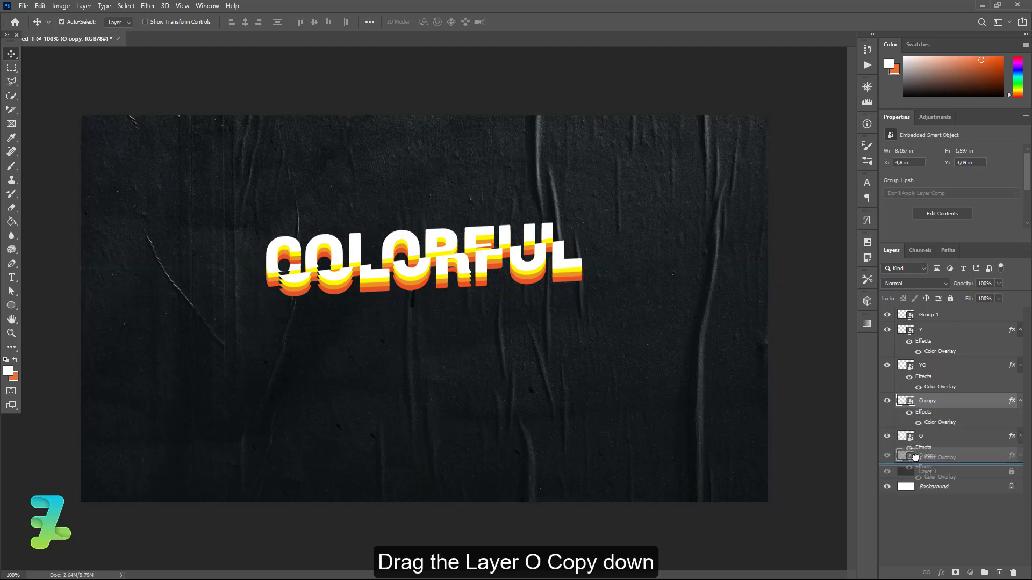
{"action": "left_click_drag", "start_coordinate": [393, 285], "coordinate": [397, 294]}
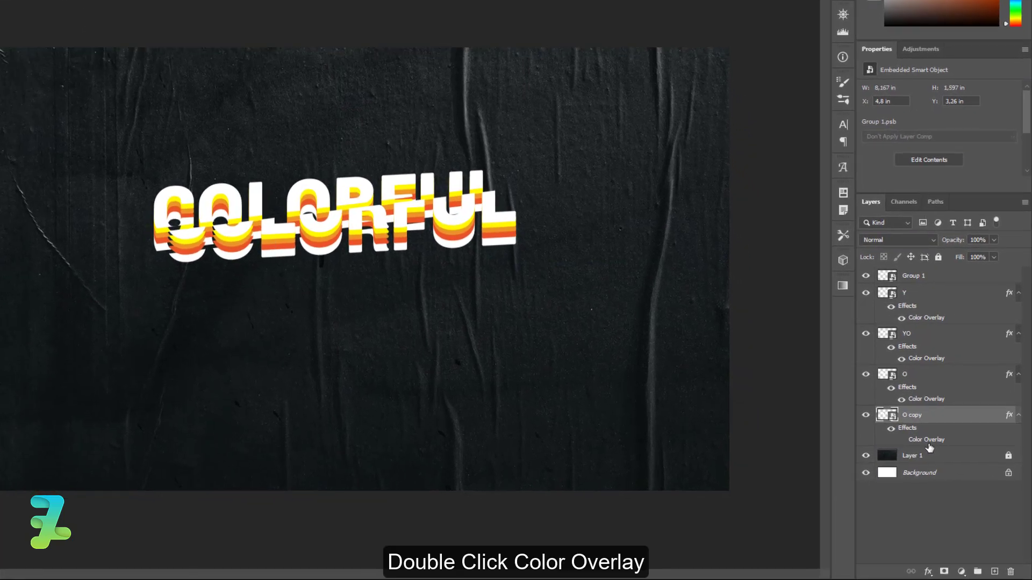
{"action": "double_click", "coordinate": [940, 459]}
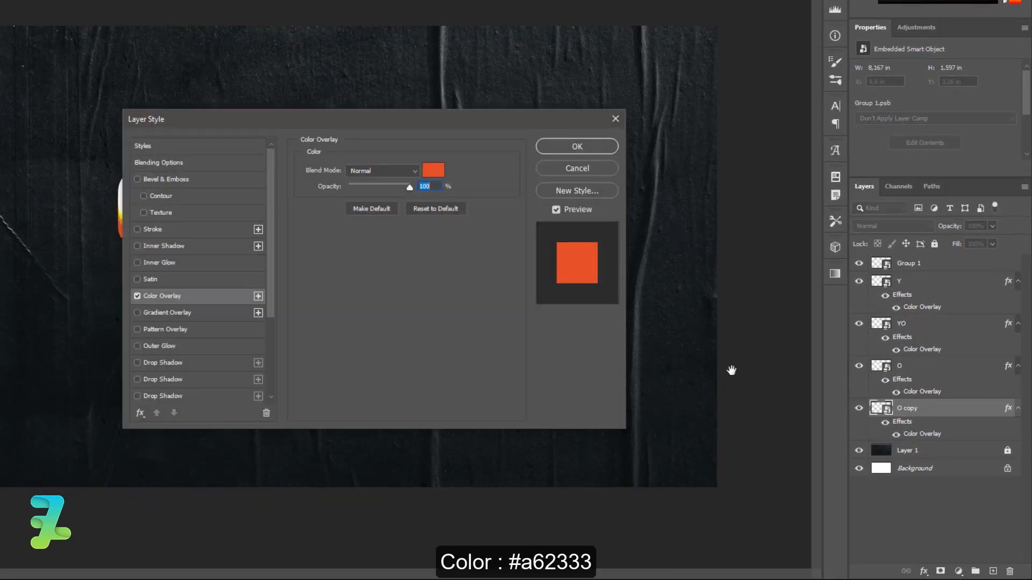
{"action": "left_click", "coordinate": [433, 170]}
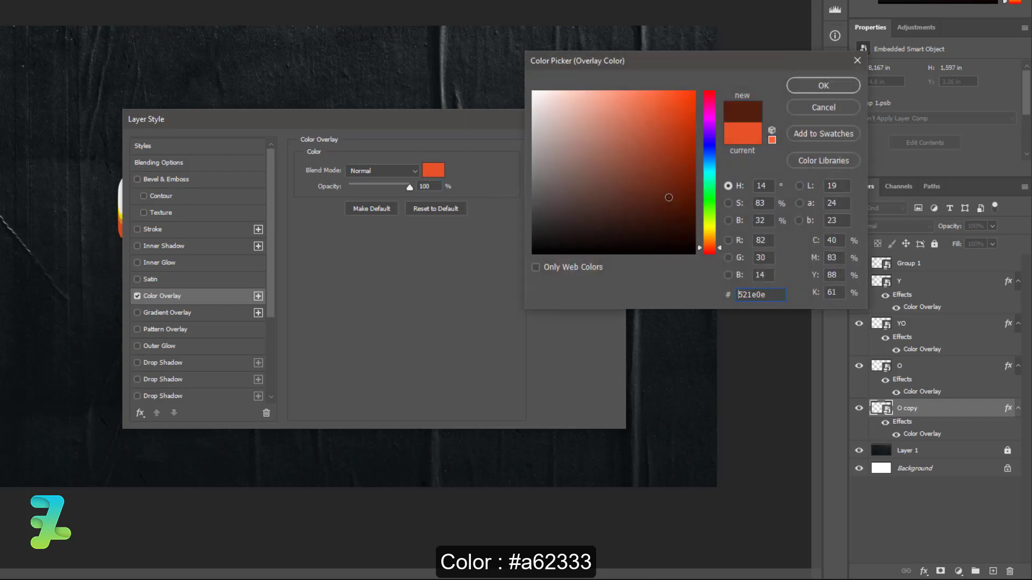
{"action": "type", "text": "5f220f"}
{"action": "left_click_drag", "start_coordinate": [706, 162], "coordinate": [712, 123]}
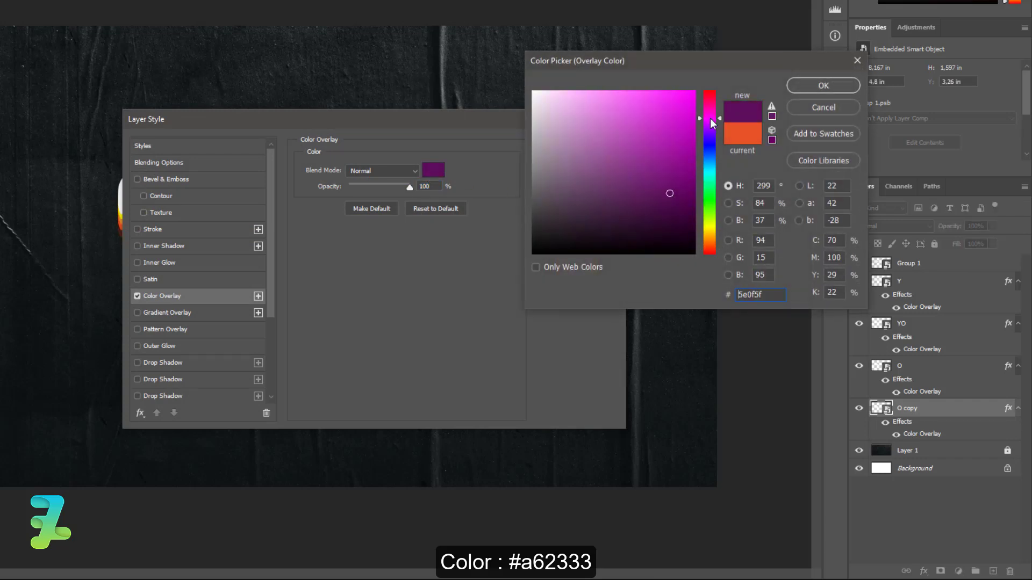
{"action": "mouse_move", "coordinate": [712, 123]}
{"action": "left_mouse_down"}
{"action": "mouse_move", "coordinate": [708, 99]}
{"action": "mouse_move", "coordinate": [661, 147]}
{"action": "left_mouse_up"}
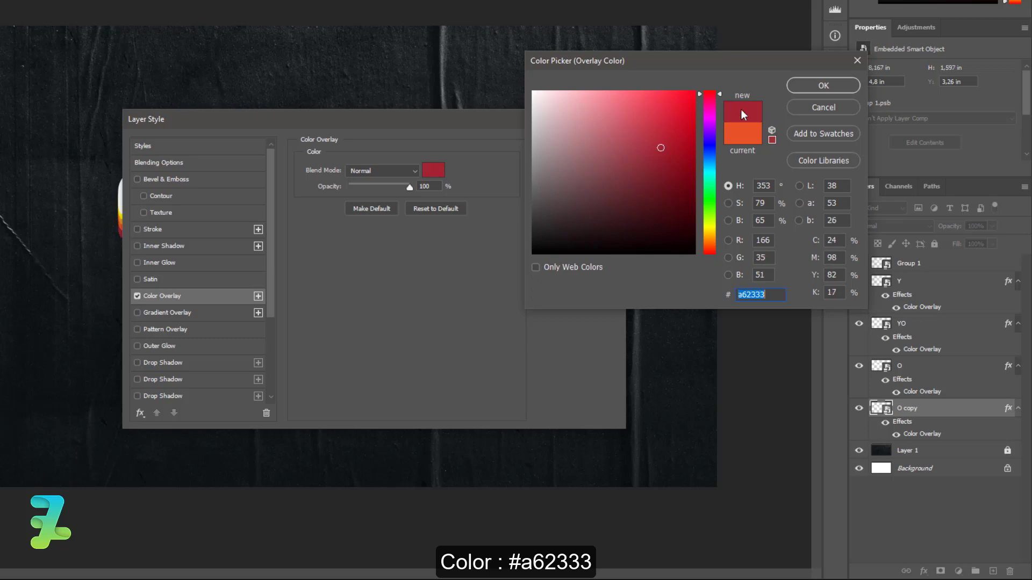
{"action": "left_click", "coordinate": [823, 85]}
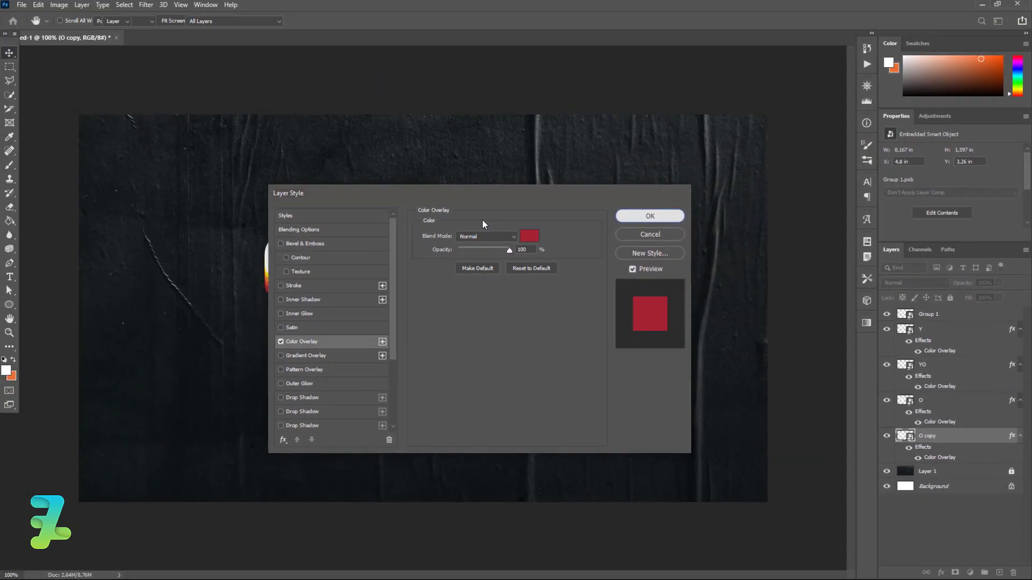
{"action": "left_click", "coordinate": [652, 214]}
{"action": "key", "text": "Up"}
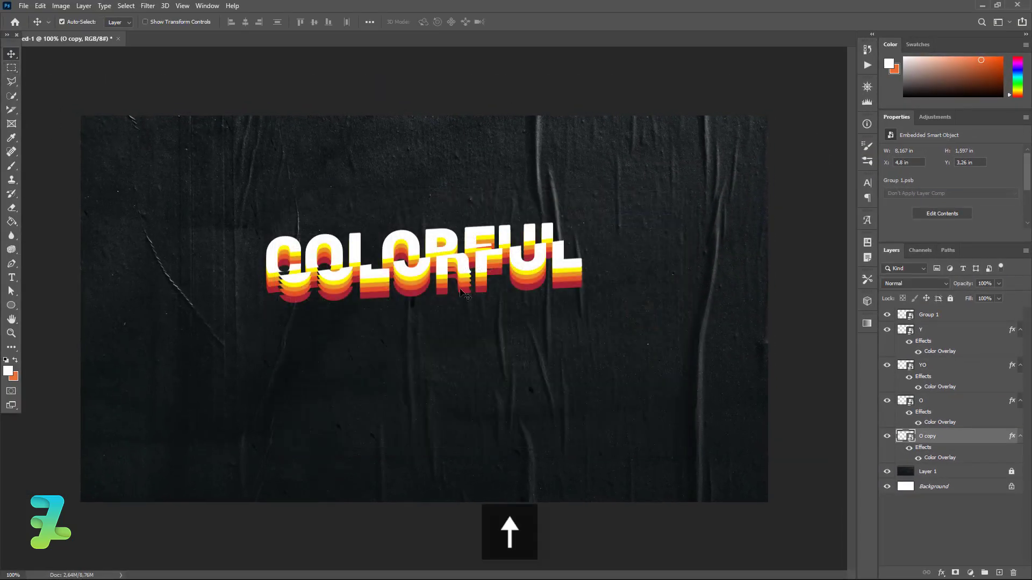
Step: Fine-tune O copy's position and duplicate it as O copy 2 placed beneath it
{"action": "key", "text": "Up"}
{"action": "key", "text": "Up"}
{"action": "key", "text": "Up"}
{"action": "key", "text": "Down"}
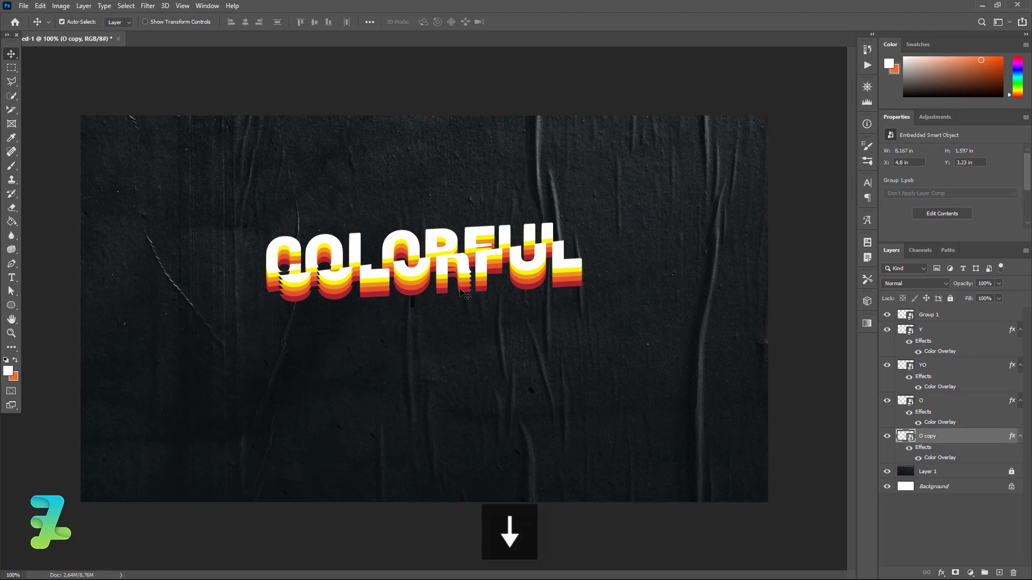
{"action": "key", "text": "Down"}
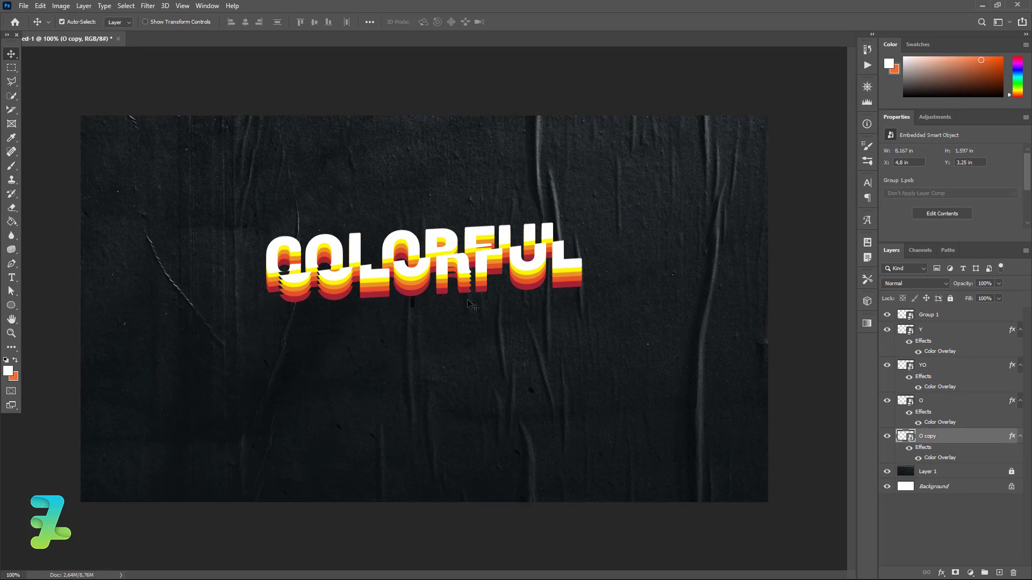
{"action": "key", "text": "ctrl+j"}
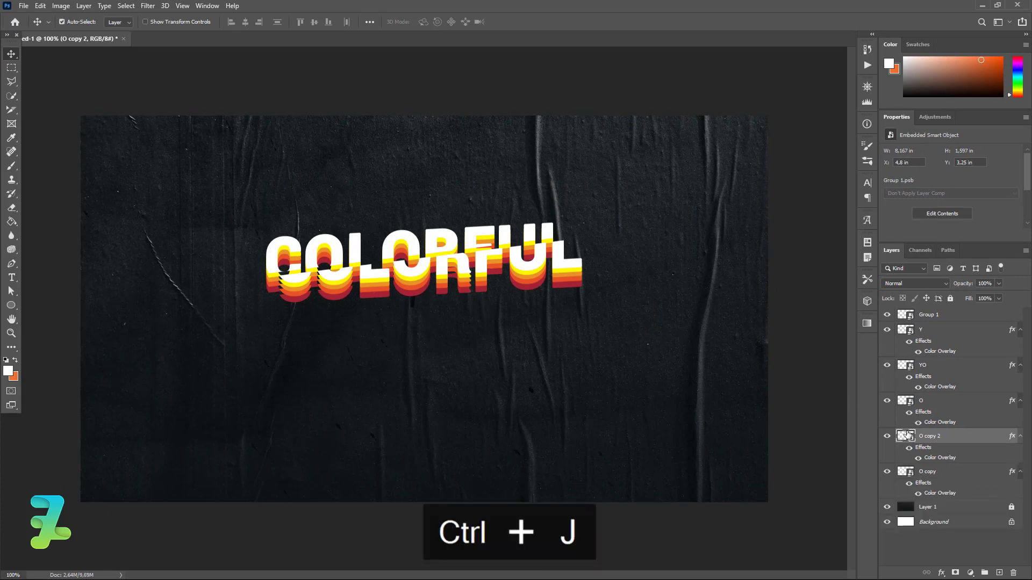
{"action": "left_click_drag", "start_coordinate": [907, 436], "coordinate": [915, 491]}
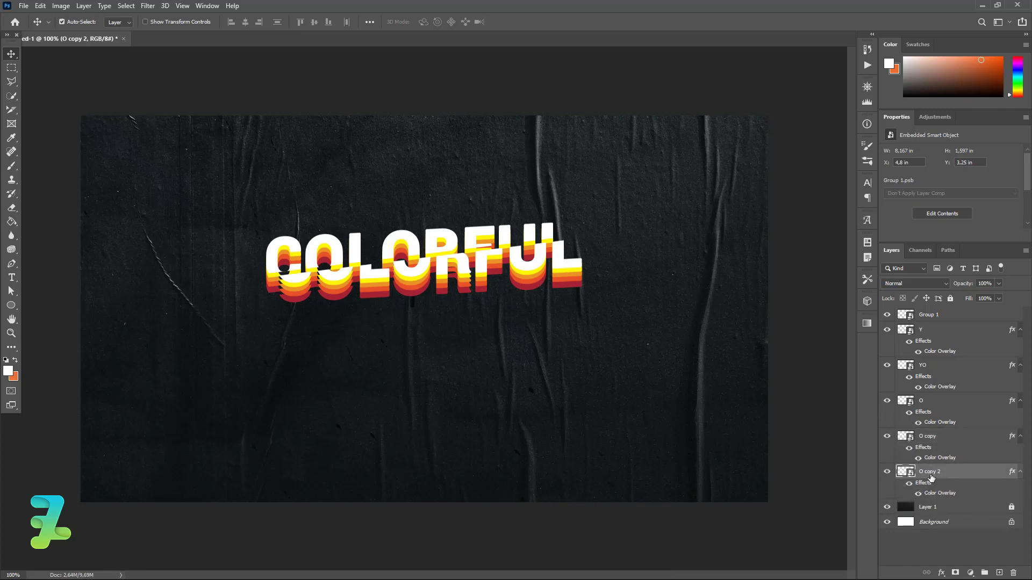
Step: Rename O copy to M and shift O copy 2 down to Y 3.4 in
{"action": "double_click", "coordinate": [932, 440]}
{"action": "type", "text": "M"}
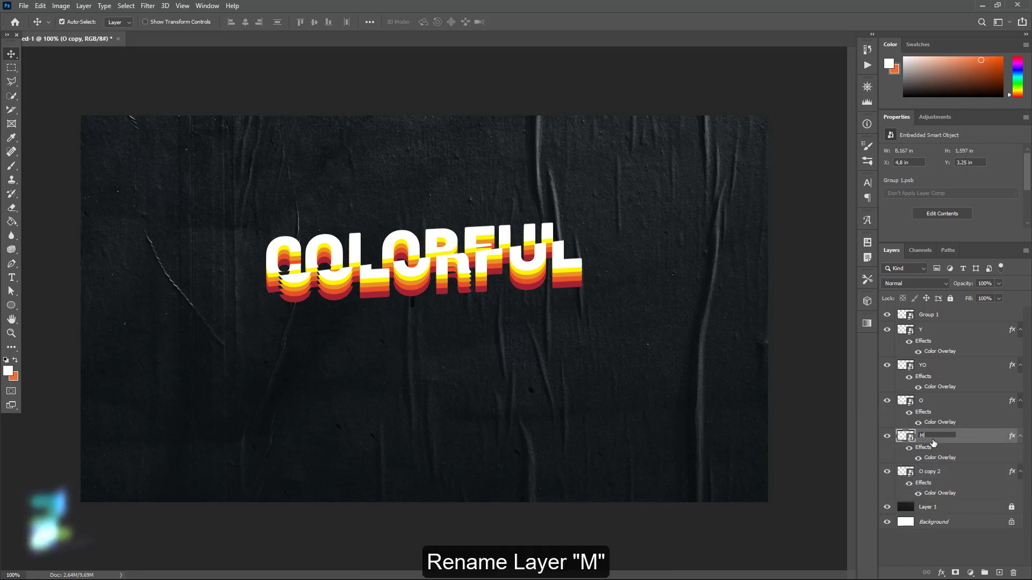
{"action": "left_click", "coordinate": [922, 471]}
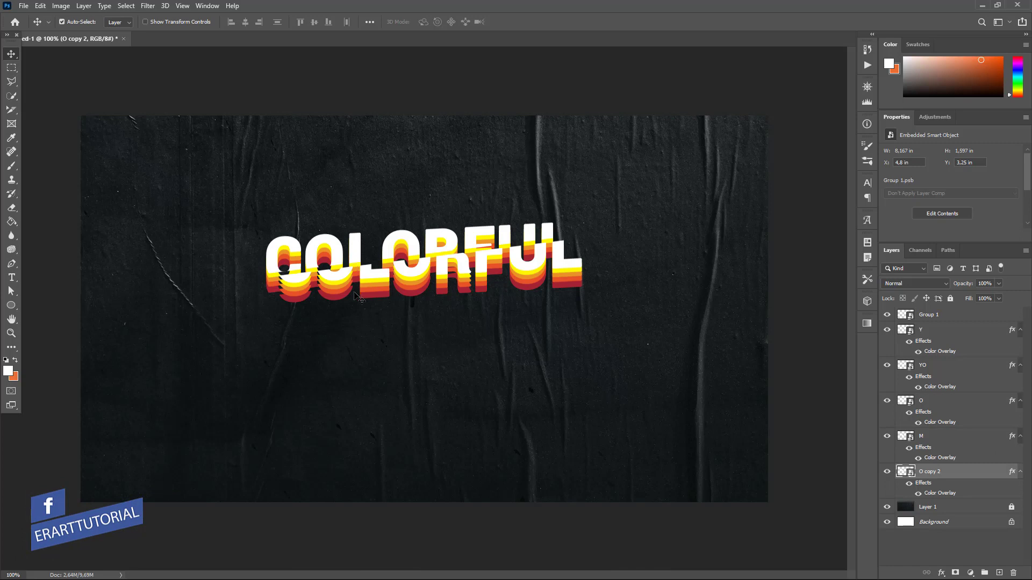
{"action": "left_click_drag", "start_coordinate": [357, 296], "coordinate": [357, 302]}
{"action": "key", "text": "ctrl"}
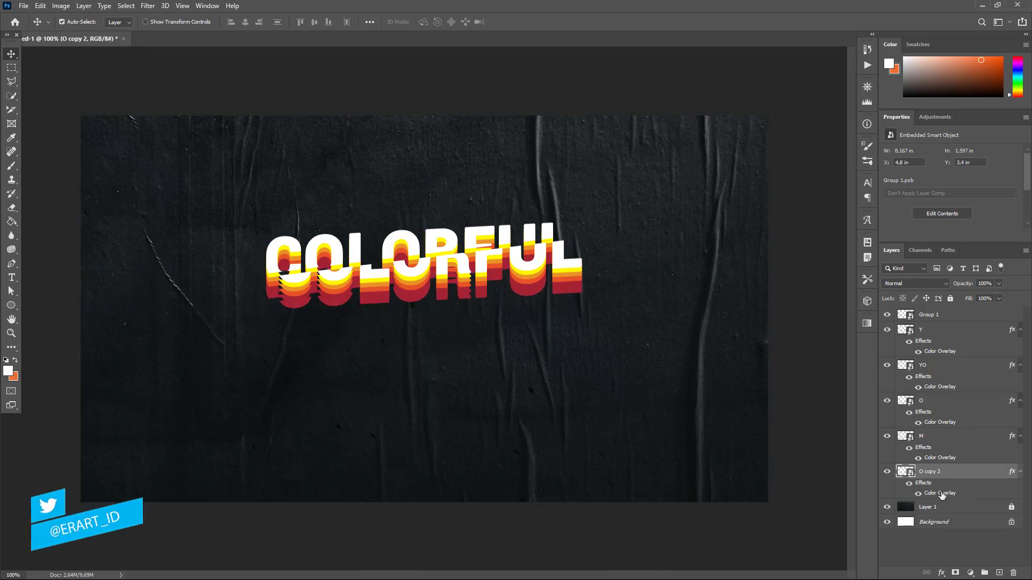
Step: Give O copy 2 a hot pink Color Overlay and nudge it up a step
{"action": "double_click", "coordinate": [940, 493]}
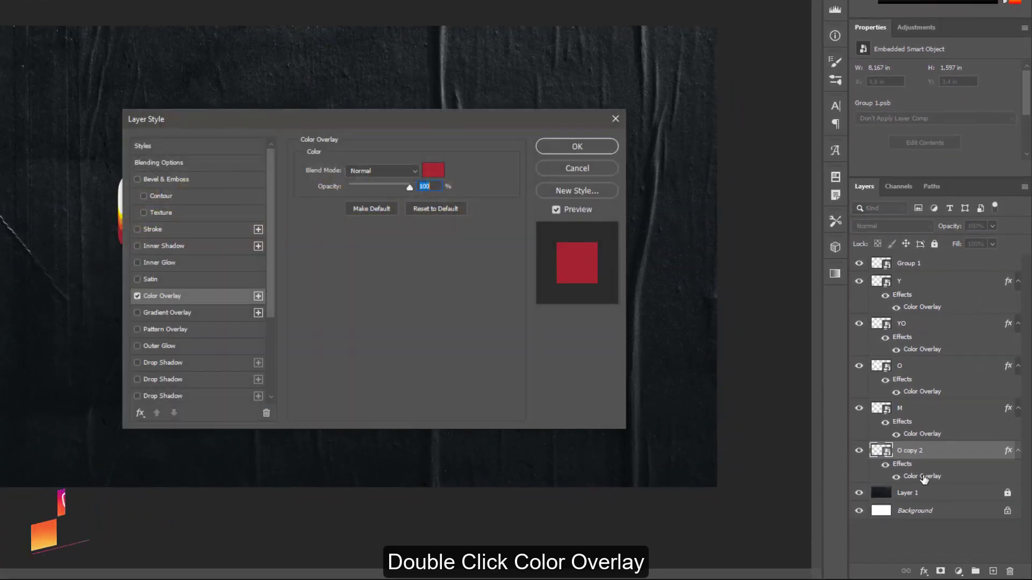
{"action": "left_click", "coordinate": [433, 170]}
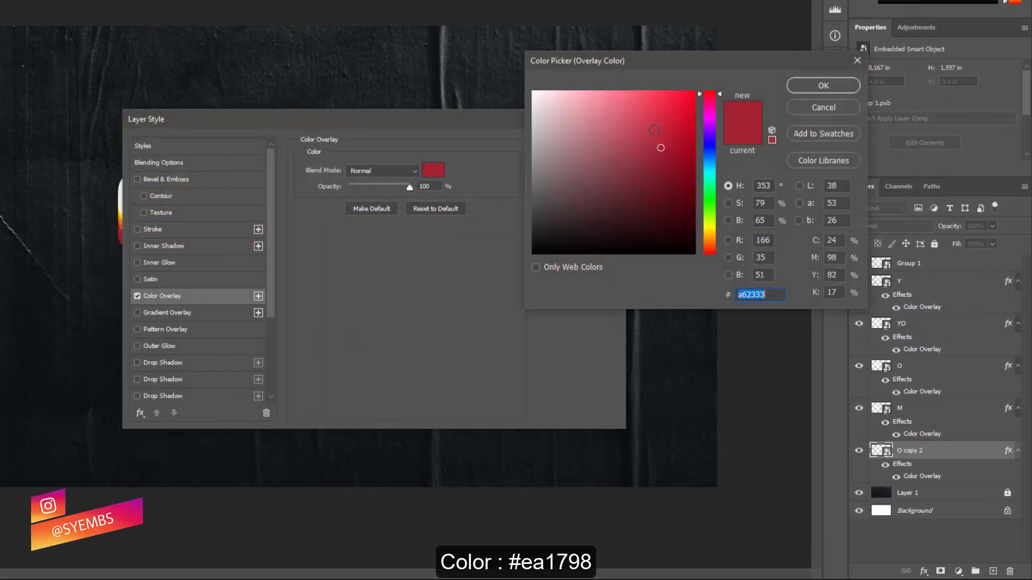
{"action": "left_click_drag", "start_coordinate": [710, 111], "coordinate": [711, 105]}
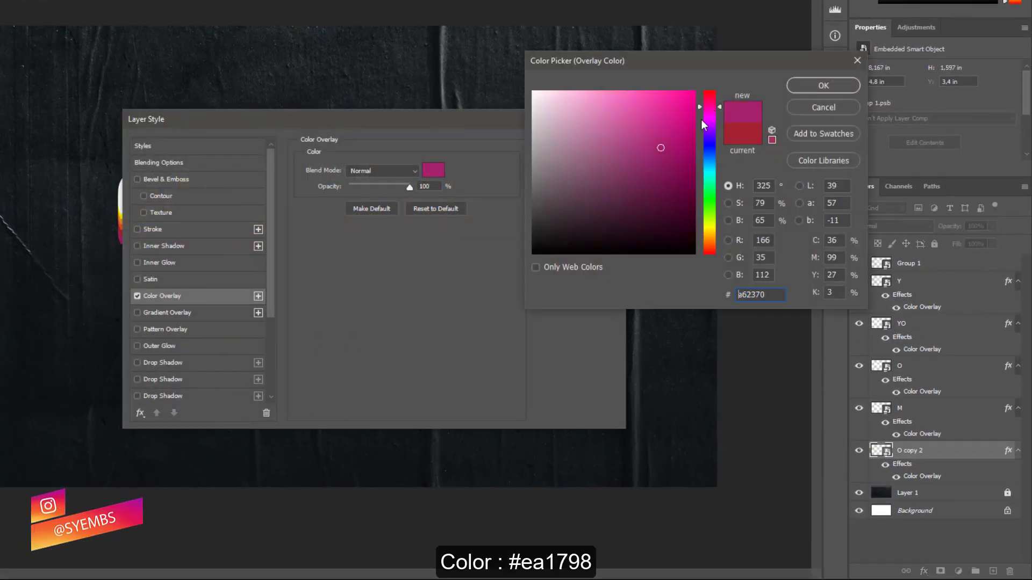
{"action": "left_click", "coordinate": [679, 134]}
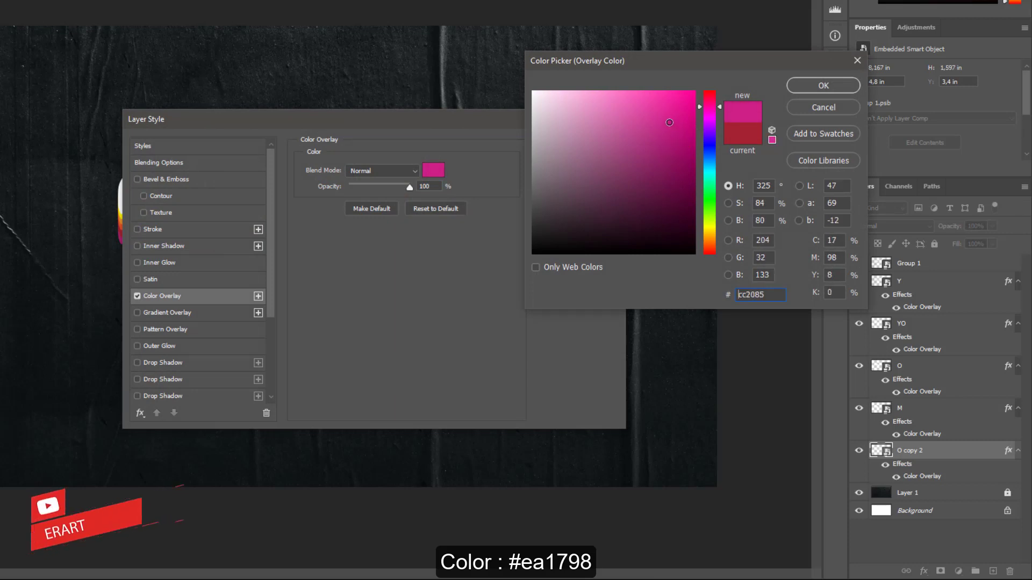
{"action": "mouse_move", "coordinate": [680, 134]}
{"action": "left_mouse_down"}
{"action": "mouse_move", "coordinate": [669, 122]}
{"action": "mouse_move", "coordinate": [714, 113]}
{"action": "left_mouse_up"}
{"action": "left_click_drag", "start_coordinate": [712, 116], "coordinate": [680, 94]}
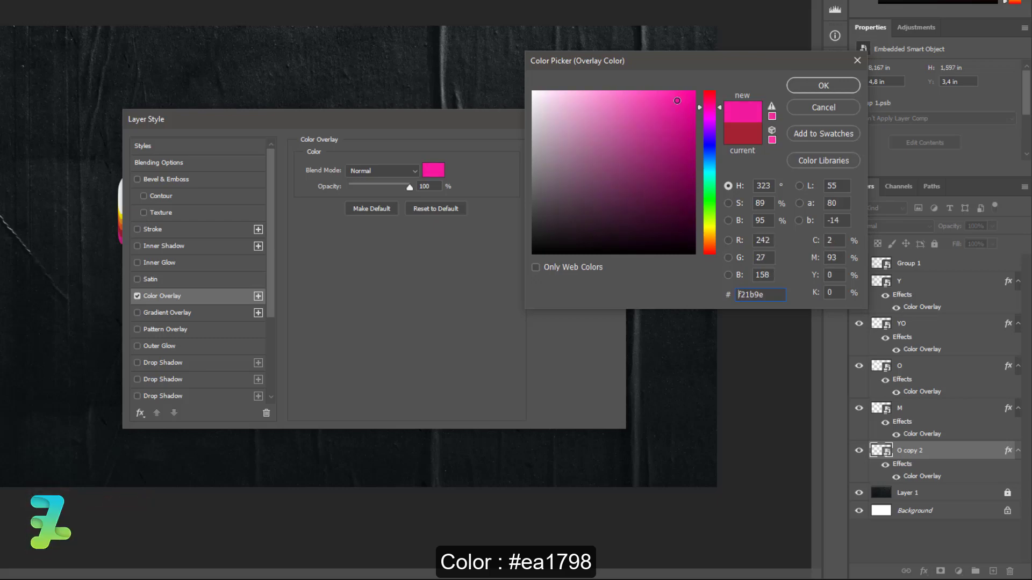
{"action": "left_click", "coordinate": [822, 85]}
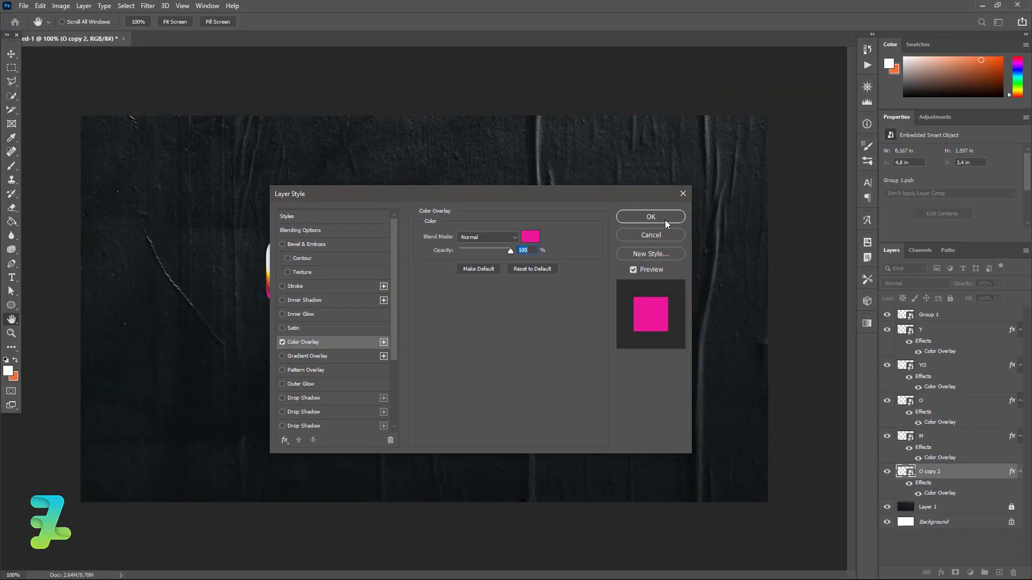
{"action": "left_click", "coordinate": [650, 217]}
{"action": "key", "text": "v"}
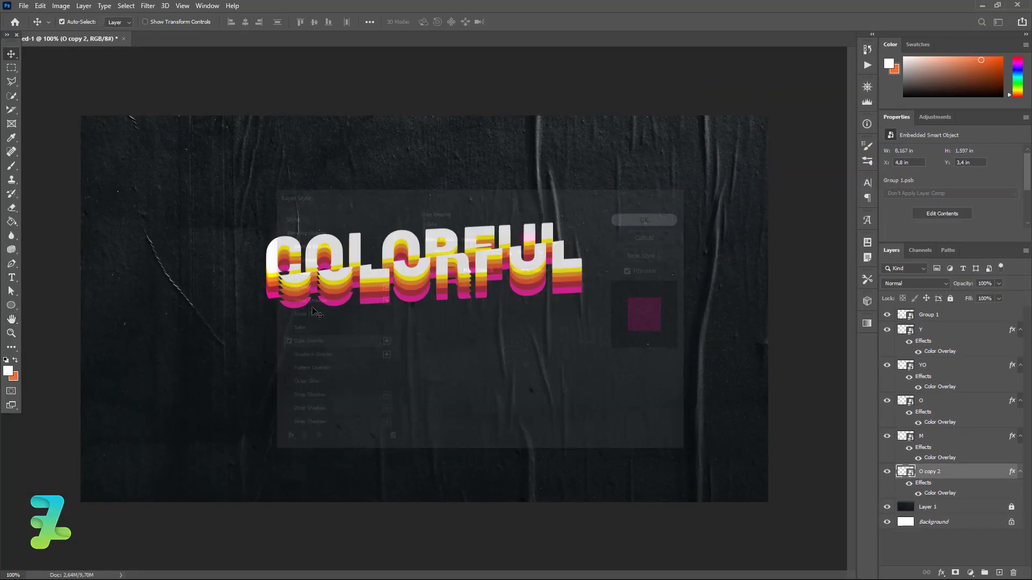
{"action": "key", "text": "Up"}
{"action": "key", "text": "Up"}
{"action": "key", "text": "Up"}
{"action": "key", "text": "Up"}
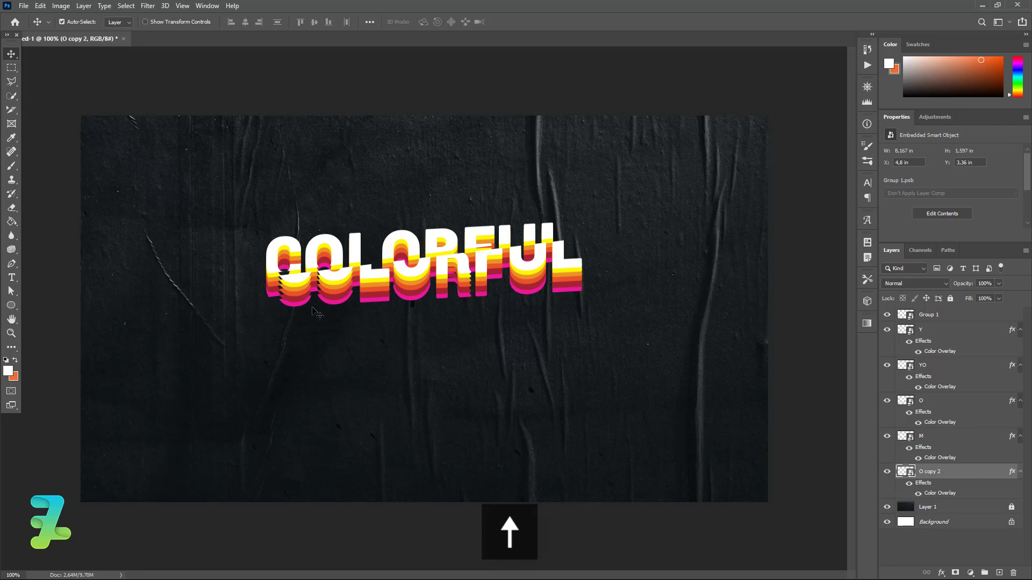
Step: Nudge the pink stripe, together with M, up into place at Y 3.33 in
{"action": "key", "text": "Down"}
{"action": "key", "text": "Down"}
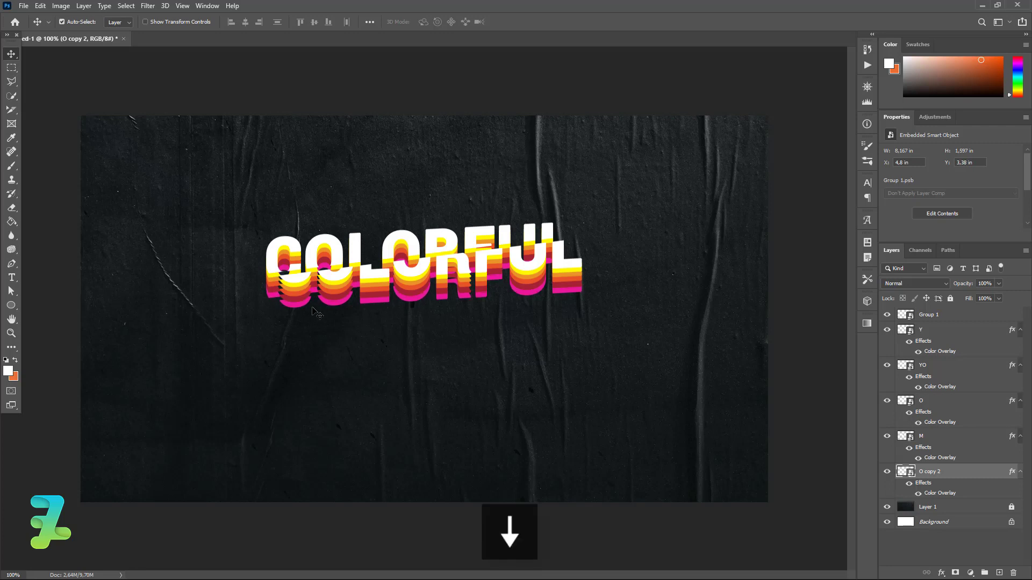
{"action": "key", "text": "Up"}
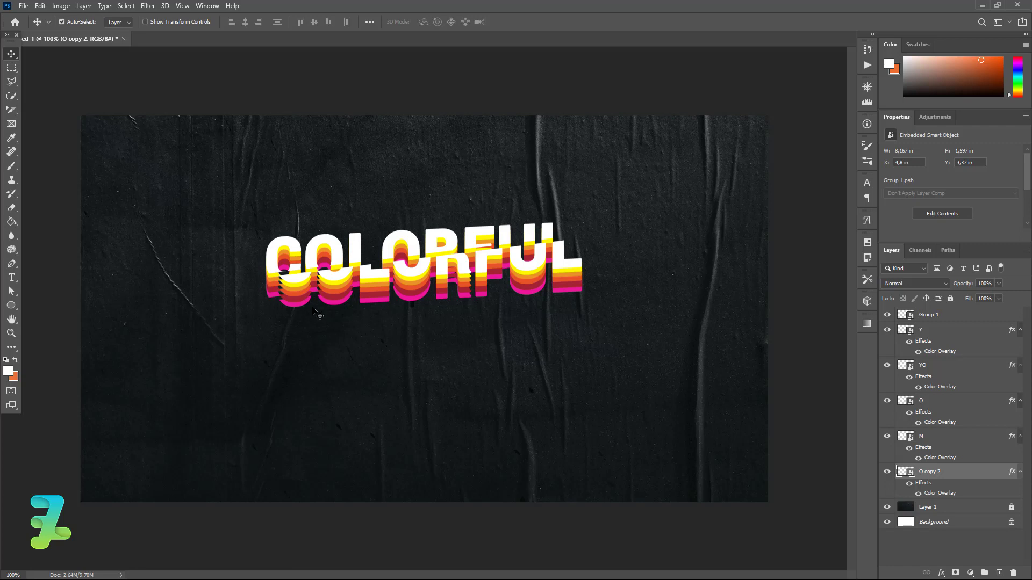
{"action": "left_click", "coordinate": [947, 436], "text": "ctrl"}
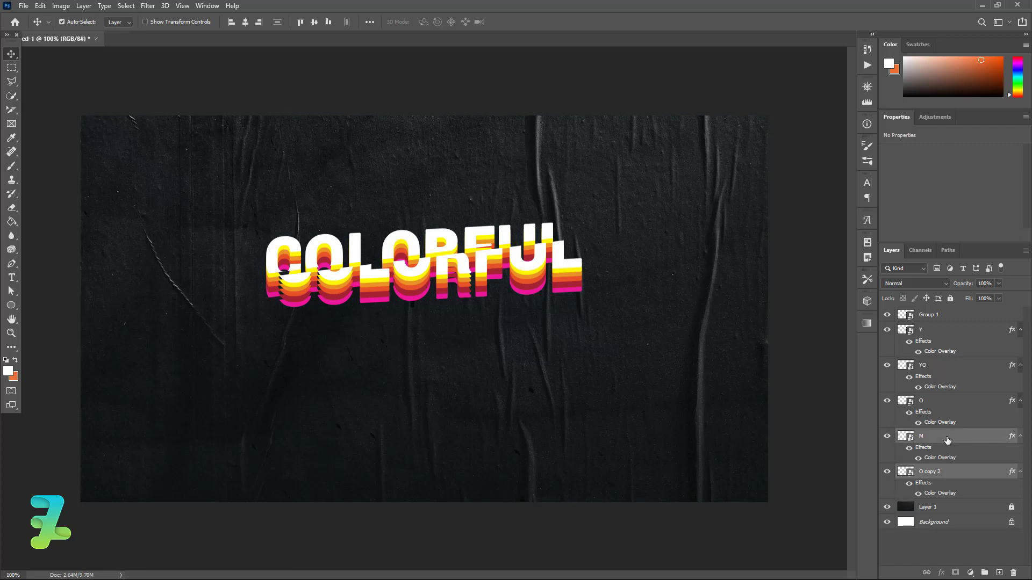
{"action": "key", "text": "Up"}
{"action": "key", "text": "Up"}
{"action": "key", "text": "Up"}
{"action": "key", "text": "Up"}
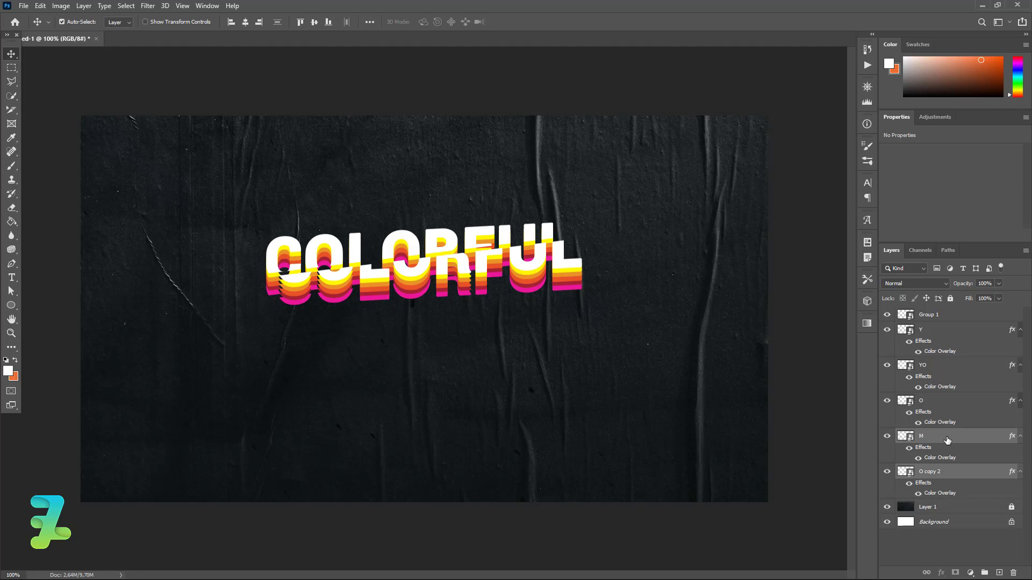
{"action": "key", "text": "Up"}
Step: Rename O copy 2 to P and duplicate it as P copy
{"action": "left_click", "coordinate": [953, 477]}
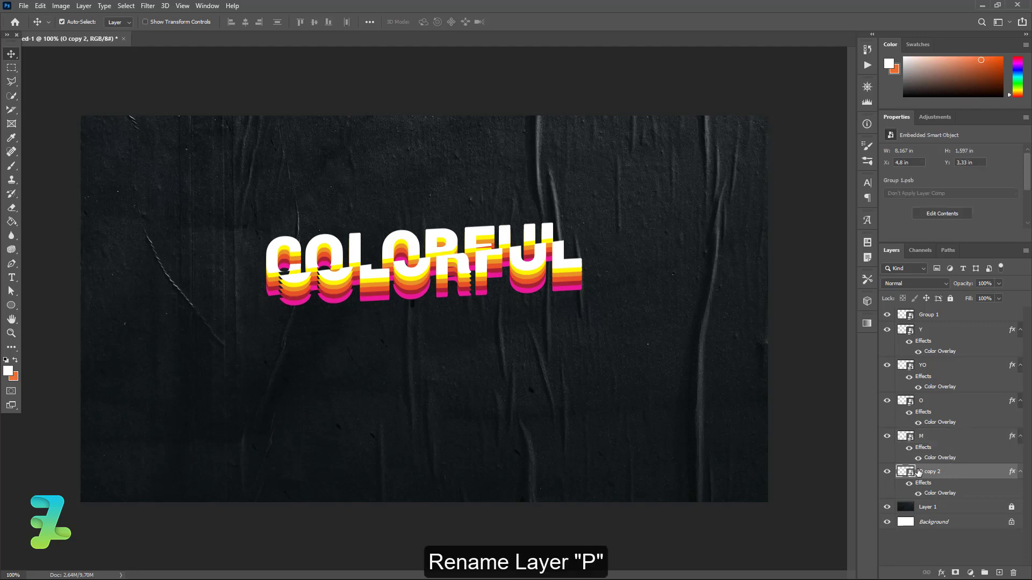
{"action": "double_click", "coordinate": [928, 472]}
{"action": "type", "text": "P"}
{"action": "left_click", "coordinate": [970, 476]}
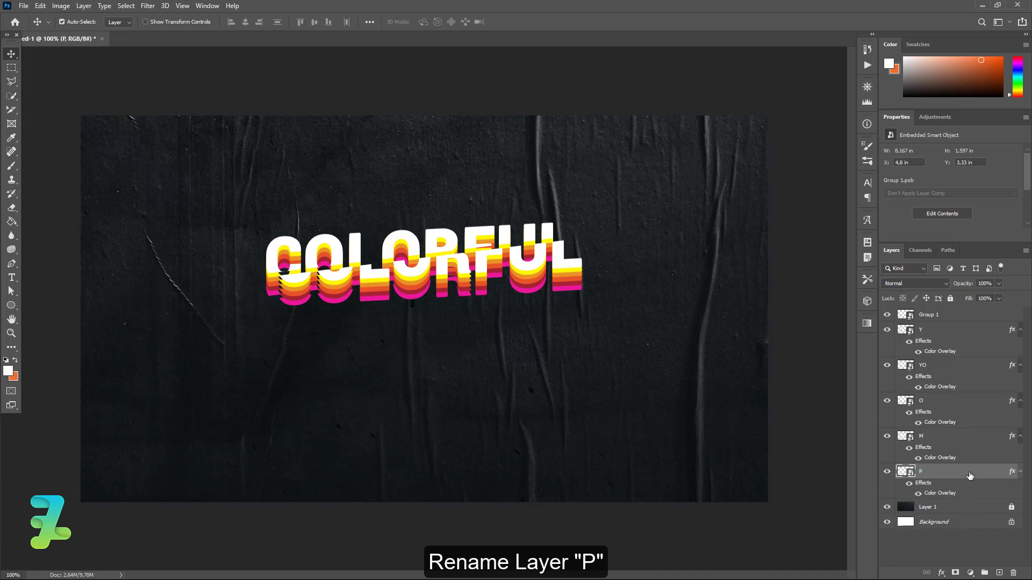
{"action": "key", "text": "ctrl+j"}
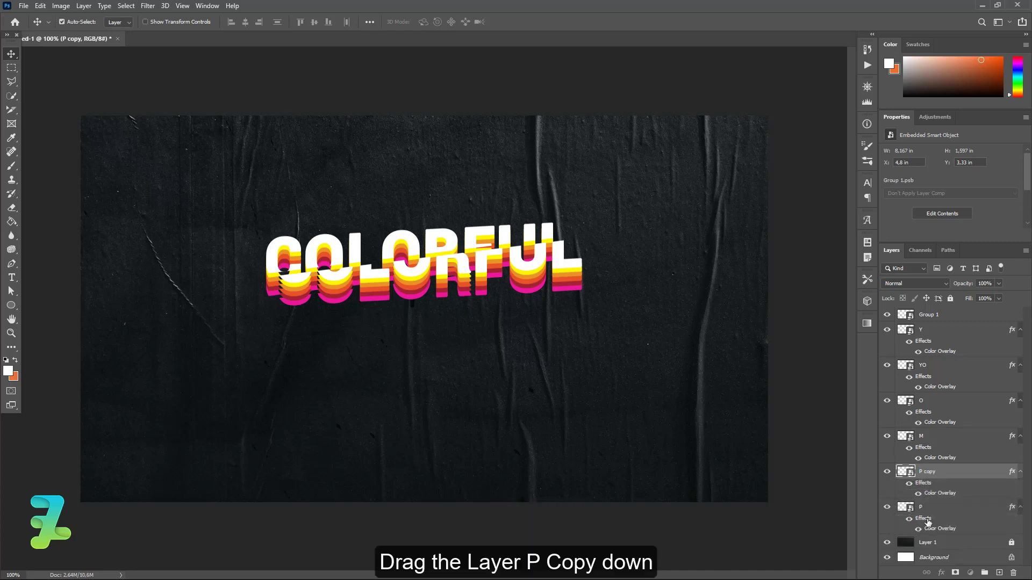
Step: Move P copy below P and give it a #7a17ea purple Color Overlay
{"action": "left_click_drag", "start_coordinate": [927, 522], "coordinate": [924, 511]}
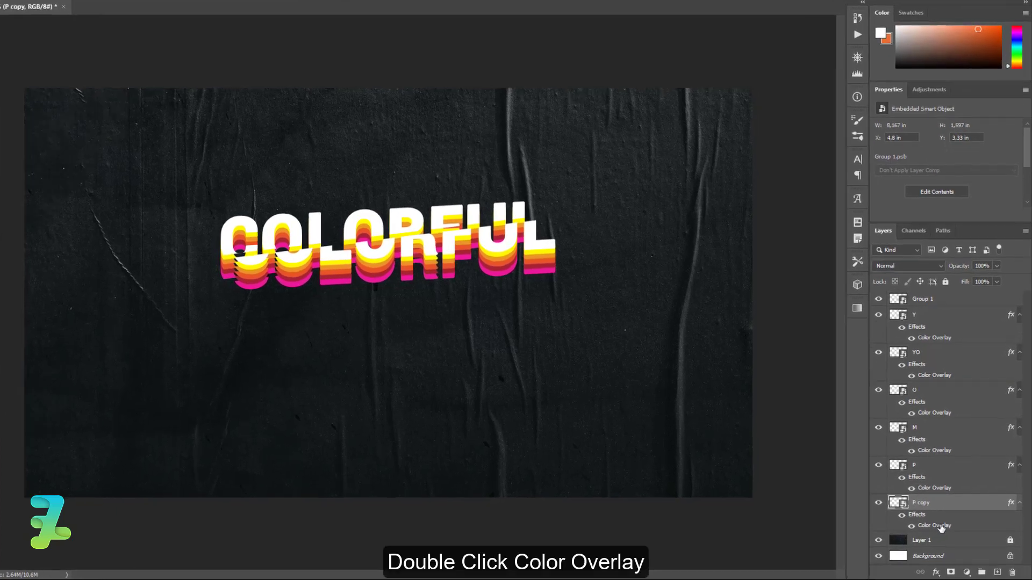
{"action": "double_click", "coordinate": [935, 525]}
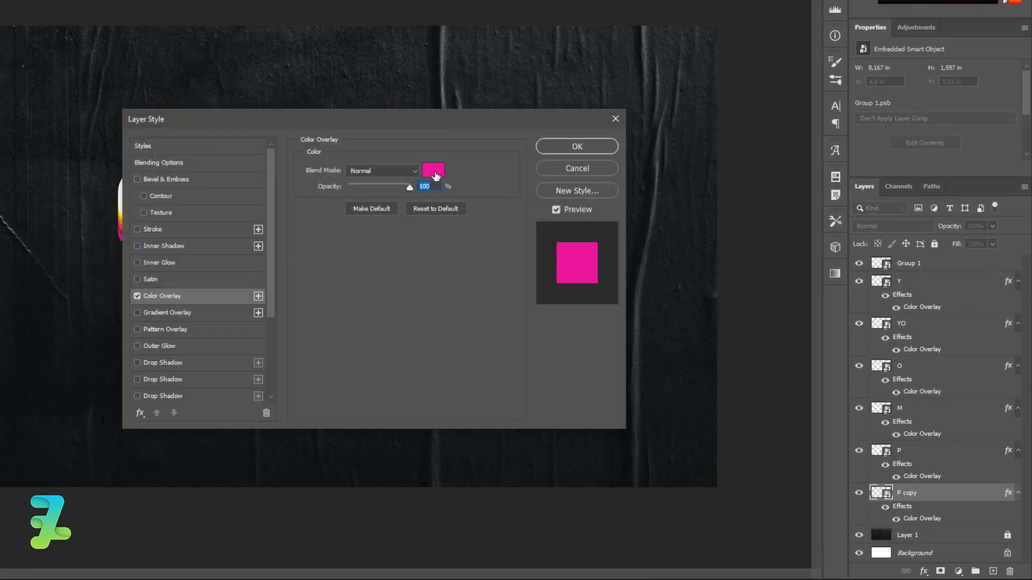
{"action": "left_click", "coordinate": [434, 171]}
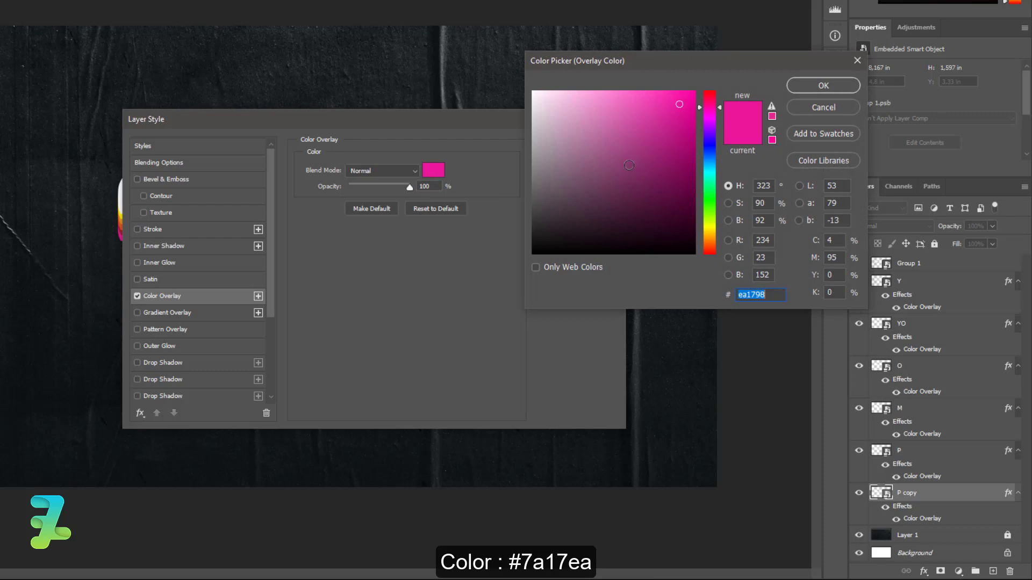
{"action": "left_click_drag", "start_coordinate": [718, 129], "coordinate": [714, 134]}
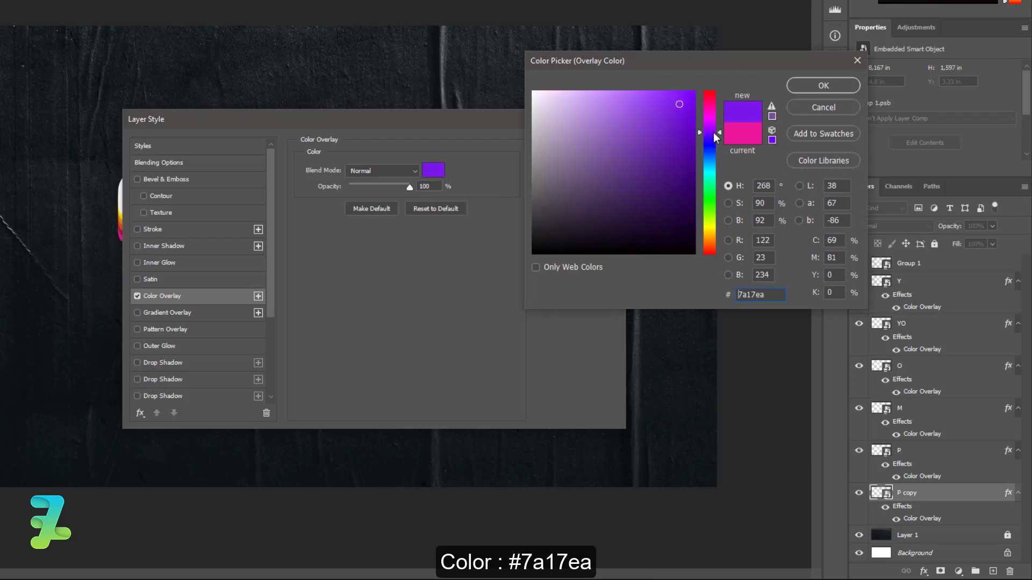
{"action": "type", "text": "7a17ea"}
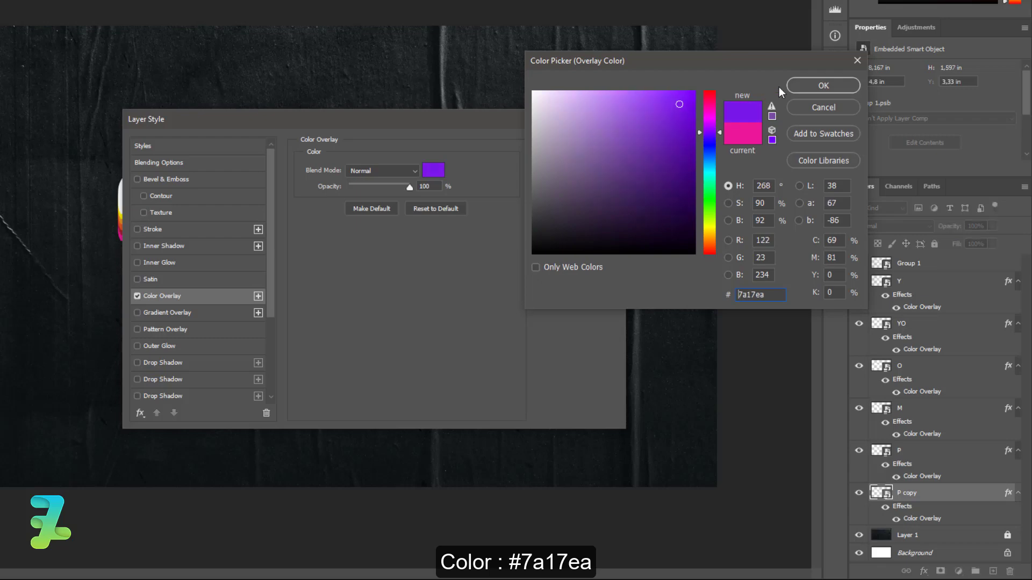
{"action": "left_click", "coordinate": [796, 86]}
{"action": "left_click", "coordinate": [650, 217]}
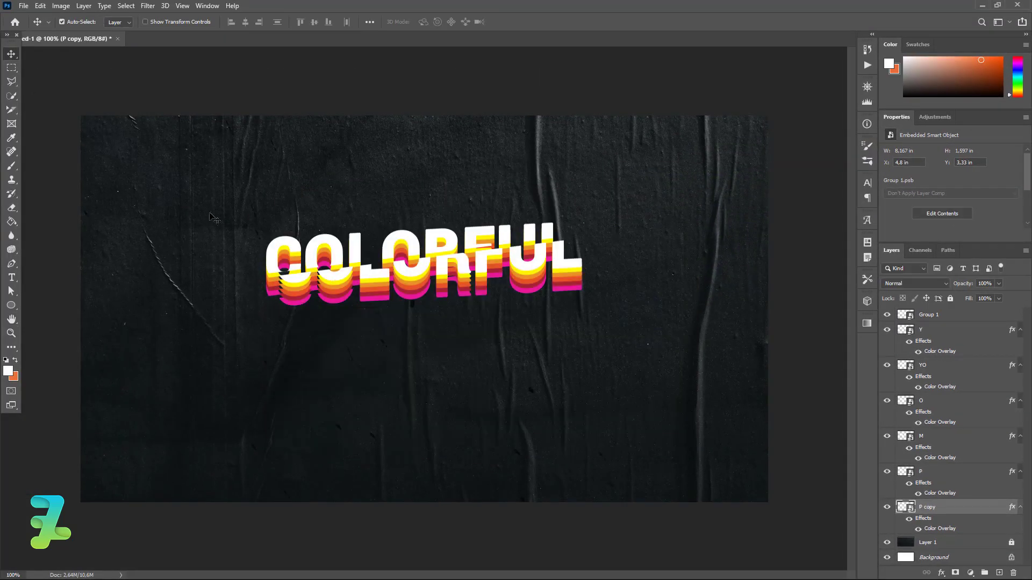
Step: Shift the purple P copy down to Y 3.48 in, exposing a purple stripe beneath the pink
{"action": "left_click_drag", "start_coordinate": [294, 304], "coordinate": [293, 313]}
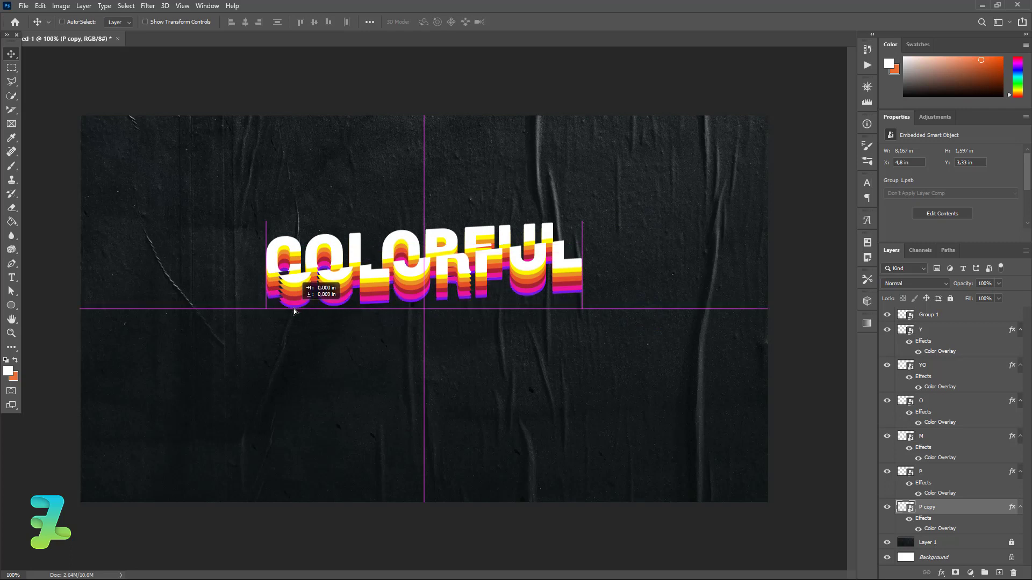
{"action": "left_click_drag", "start_coordinate": [292, 312], "coordinate": [294, 308]}
{"action": "key", "text": "Down"}
{"action": "key", "text": "Down"}
{"action": "key", "text": "Down"}
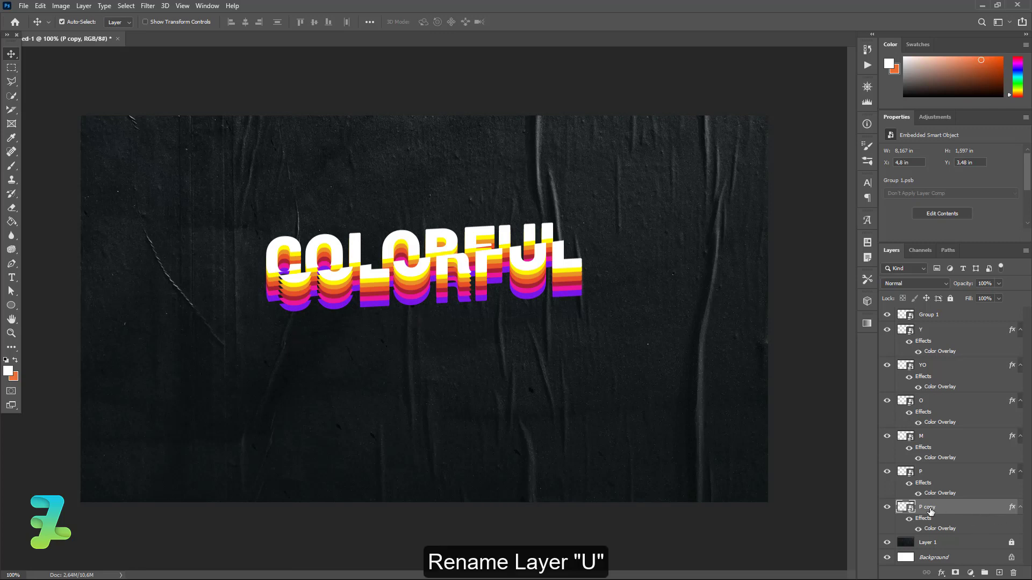
Step: Rename the purple layer to P
{"action": "type", "text": "U"}
{"action": "key", "text": "Return"}
{"action": "double_click", "coordinate": [922, 507]}
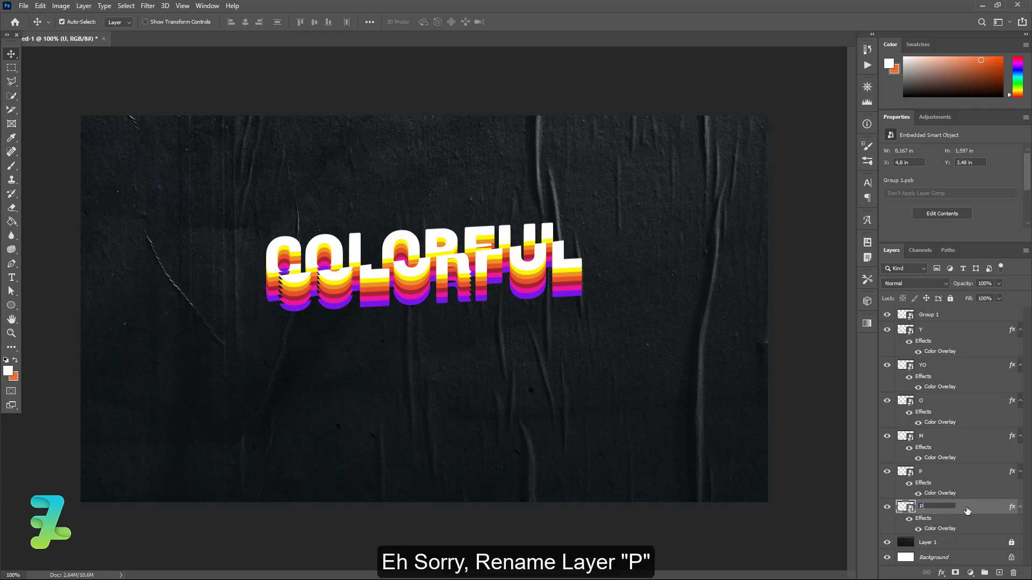
{"action": "key", "text": "Return"}
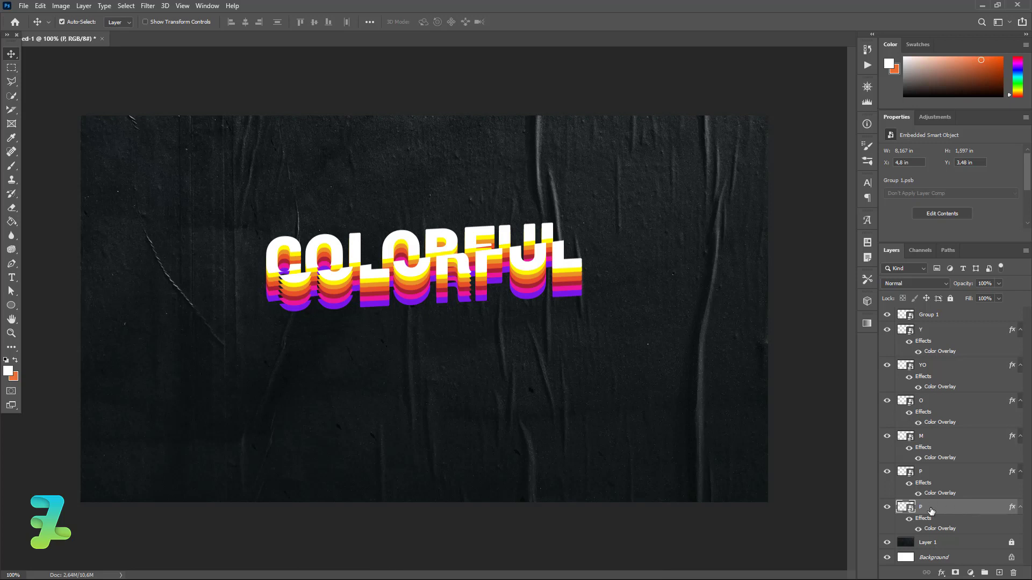
Step: Duplicate P, place P copy below it, hide its overlay, and nudge it to Y 3.63 in
{"action": "key", "text": "ctrl+j"}
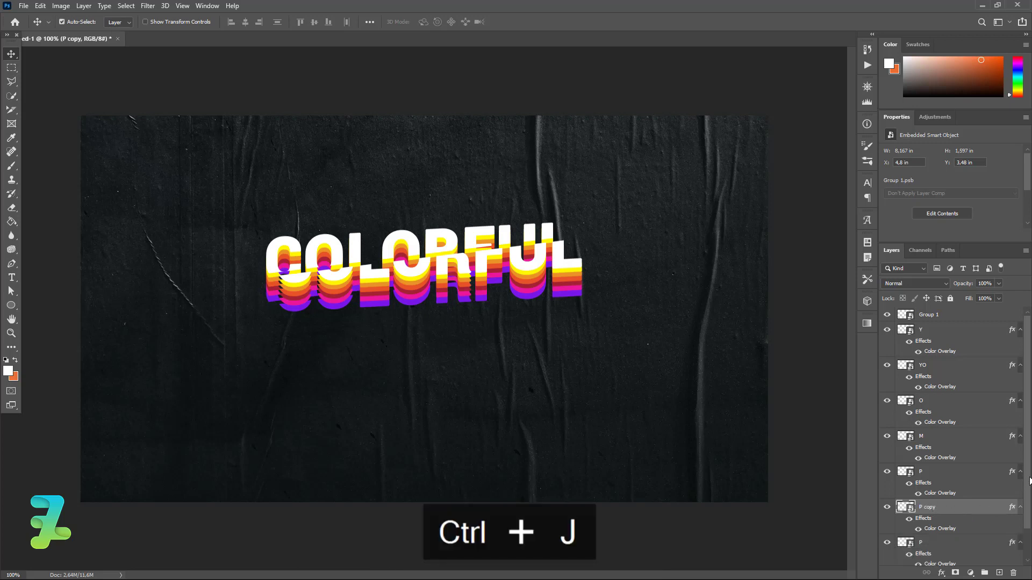
{"action": "scroll", "coordinate": [904, 525], "scroll_direction": "down", "scroll_amount": 2}
{"action": "left_click_drag", "start_coordinate": [912, 474], "coordinate": [910, 526]}
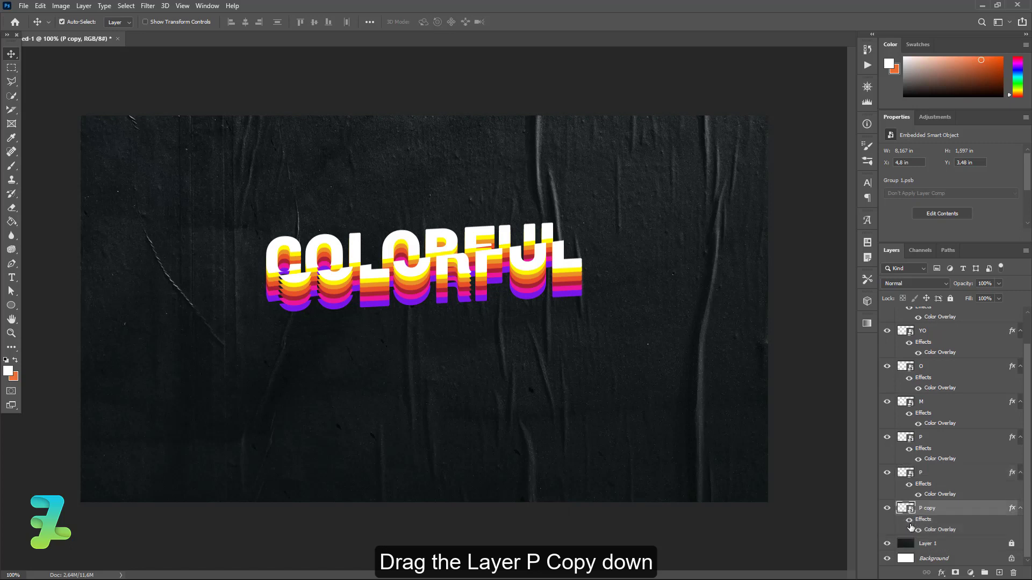
{"action": "left_click", "coordinate": [908, 520]}
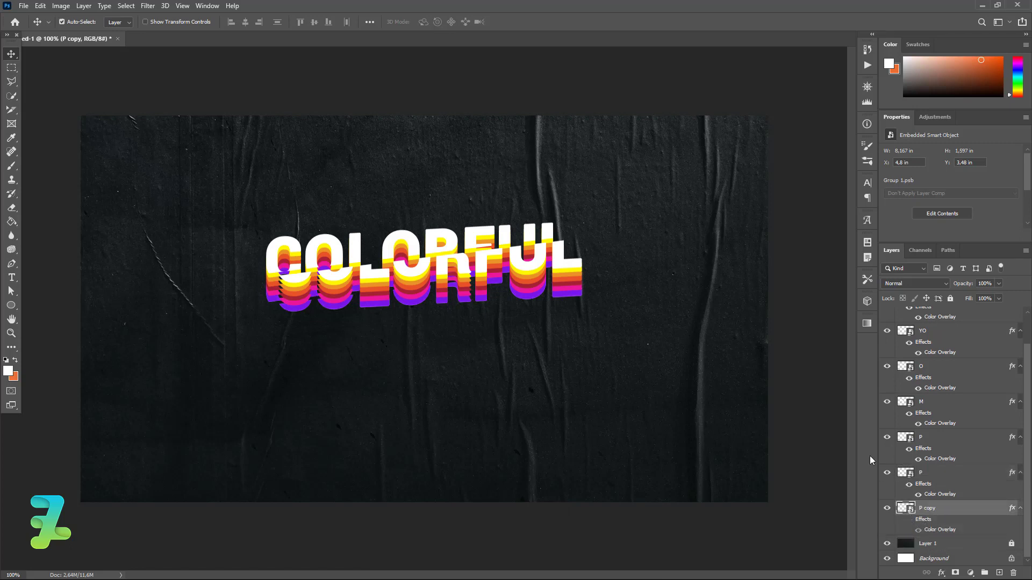
{"action": "key", "text": "Down"}
{"action": "key", "text": "Down"}
{"action": "key", "text": "Down"}
{"action": "key", "text": "Down"}
{"action": "key", "text": "Down"}
{"action": "key", "text": "Down"}
{"action": "key", "text": "Down"}
{"action": "key", "text": "Down"}
{"action": "key", "text": "Down"}
{"action": "key", "text": "Up"}
{"action": "key", "text": "Up"}
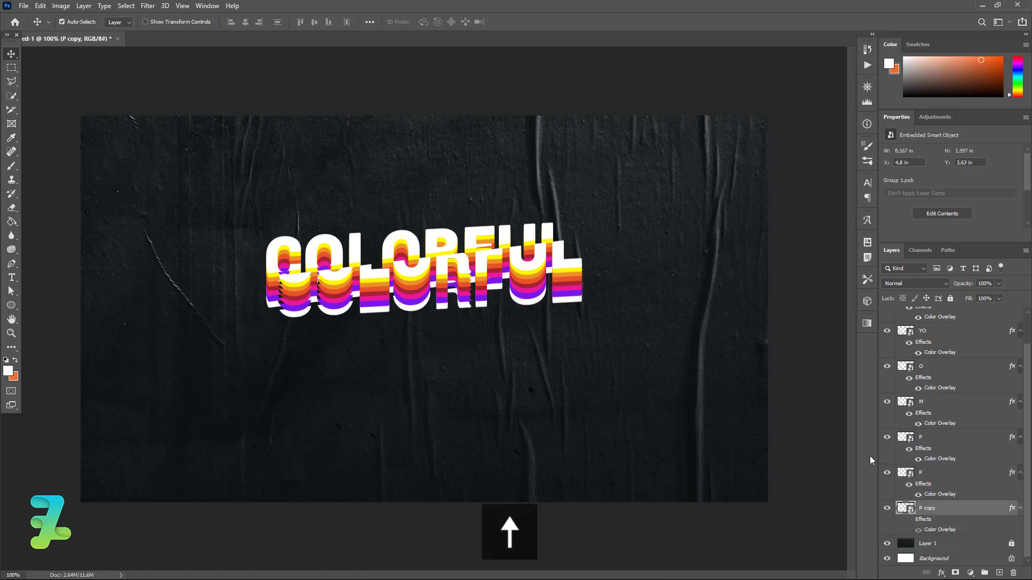
{"action": "key", "text": "Up"}
{"action": "key", "text": "Up"}
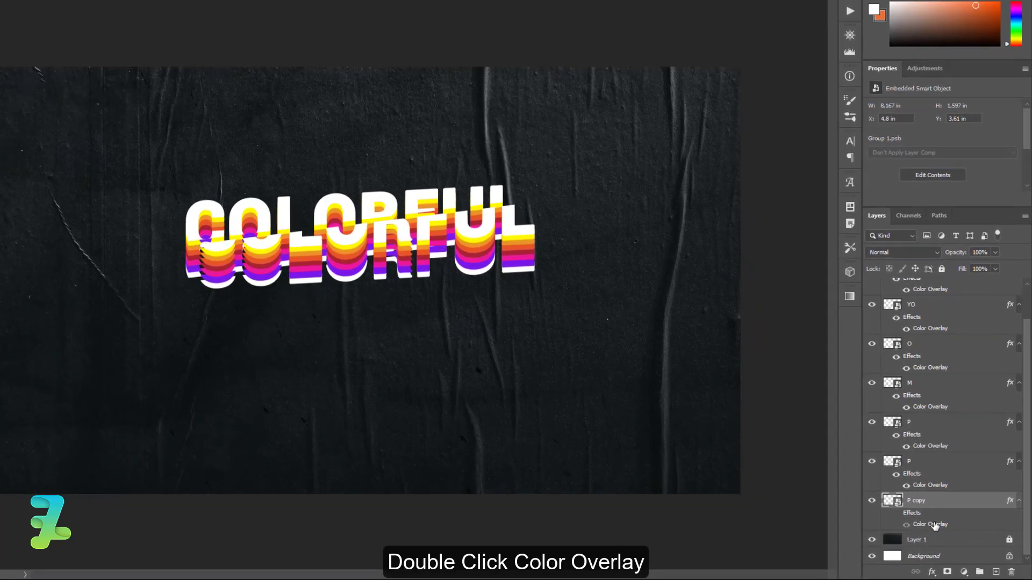
Step: Recolour P copy's Color Overlay to a dark blue and nudge it down to Y 3.65 in
{"action": "double_click", "coordinate": [940, 530]}
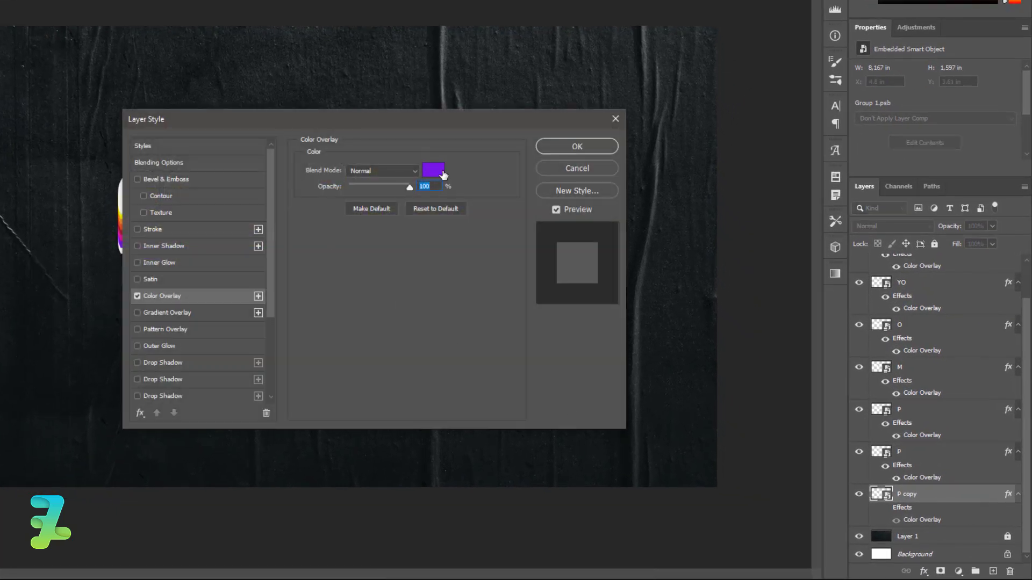
{"action": "left_click", "coordinate": [433, 171]}
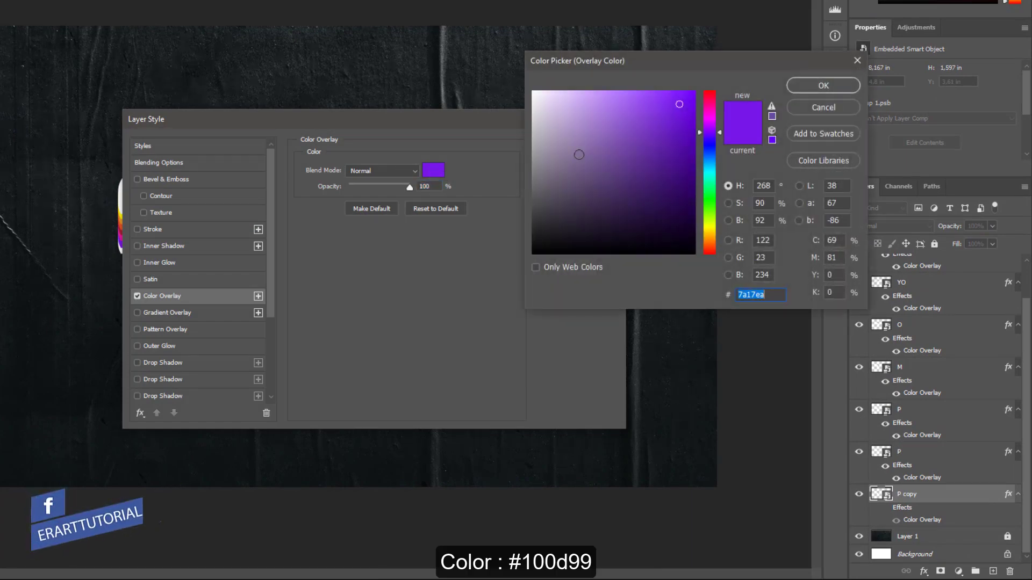
{"action": "left_click_drag", "start_coordinate": [710, 141], "coordinate": [715, 145]}
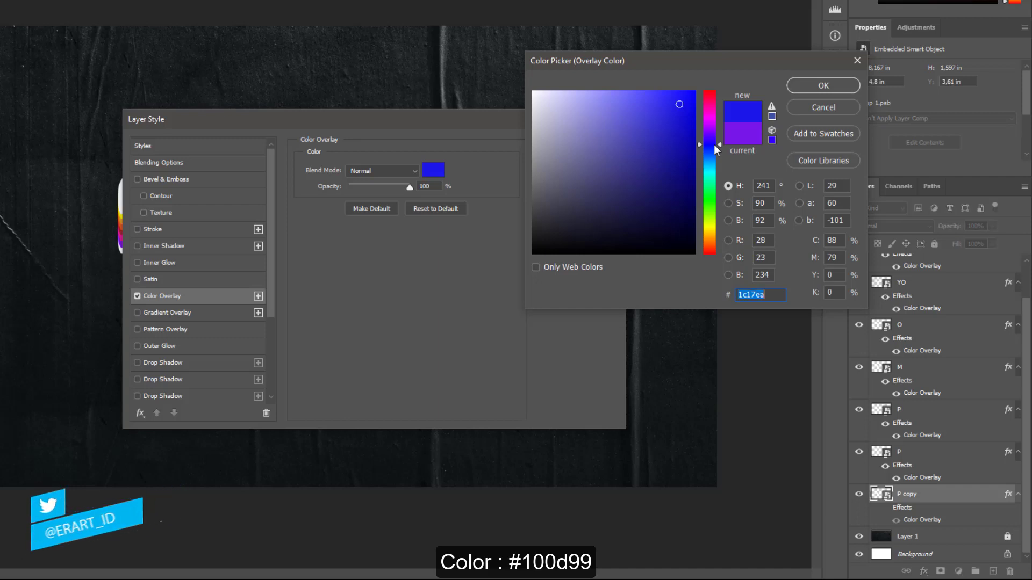
{"action": "mouse_move", "coordinate": [654, 134]}
{"action": "left_mouse_down"}
{"action": "mouse_move", "coordinate": [667, 157]}
{"action": "mouse_move", "coordinate": [682, 157]}
{"action": "left_mouse_up"}
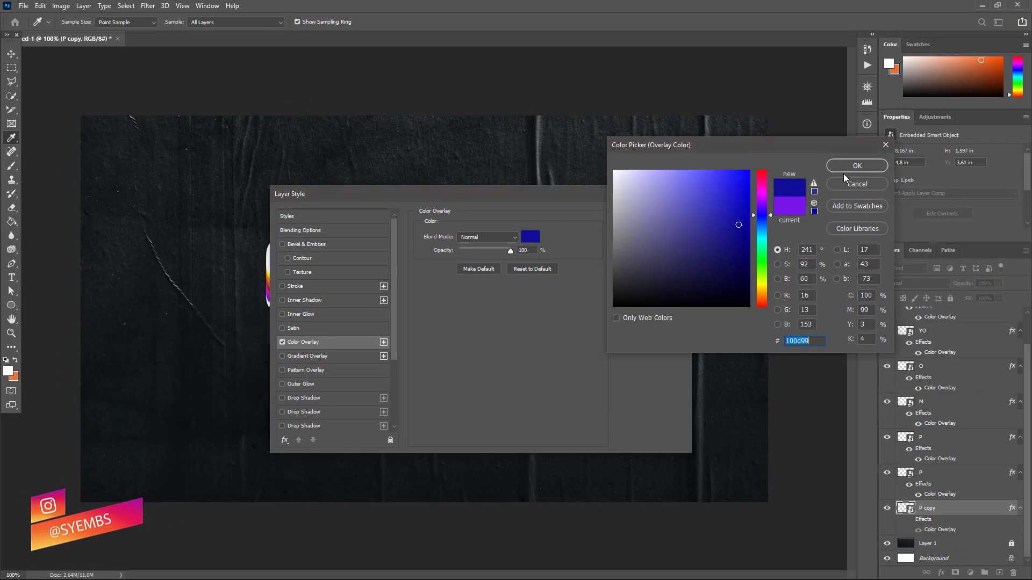
{"action": "left_click", "coordinate": [852, 167]}
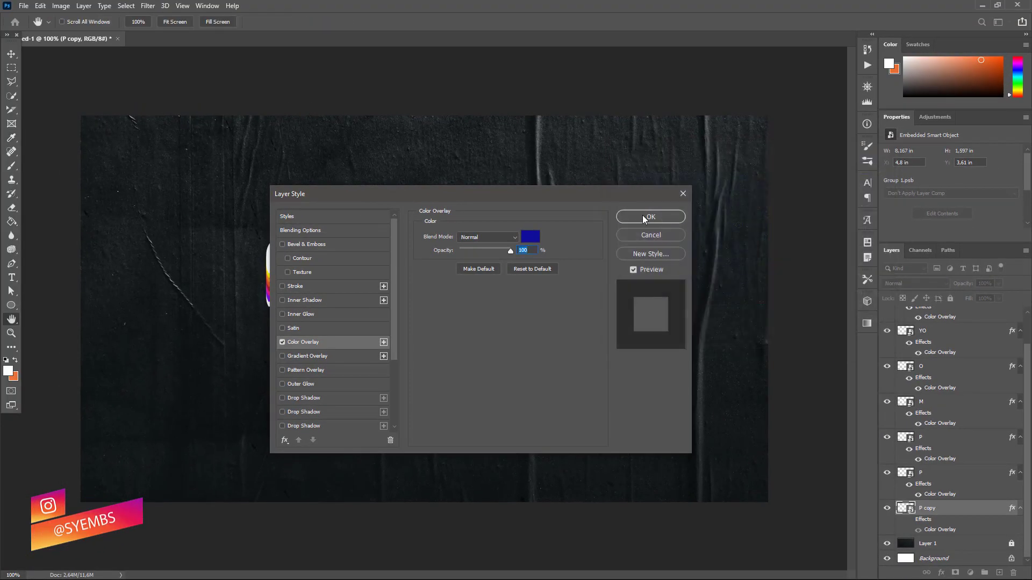
{"action": "left_click", "coordinate": [672, 216]}
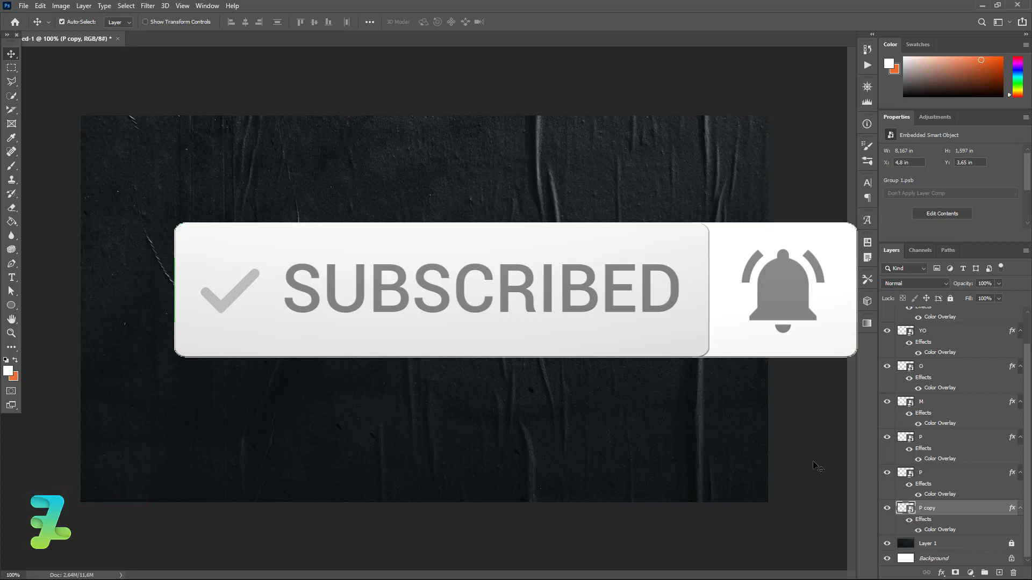
{"action": "key", "text": "Down"}
{"action": "key", "text": "Down"}
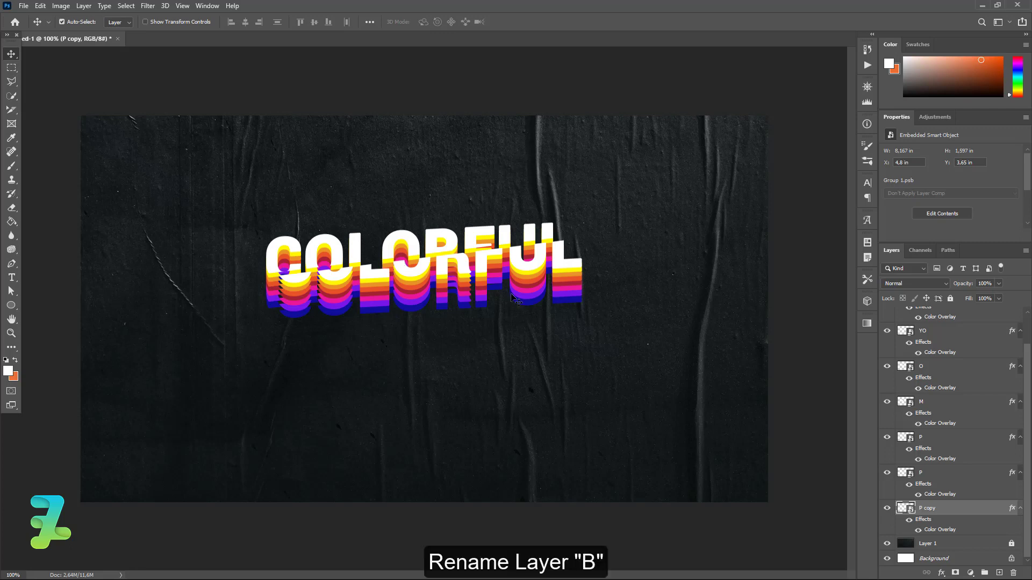
Step: Rename the blue layer B, duplicate it, and shift B copy beneath it to Y 3.81 in
{"action": "double_click", "coordinate": [929, 509]}
{"action": "type", "text": "B"}
{"action": "key", "text": "Return"}
{"action": "key", "text": "ctrl+j"}
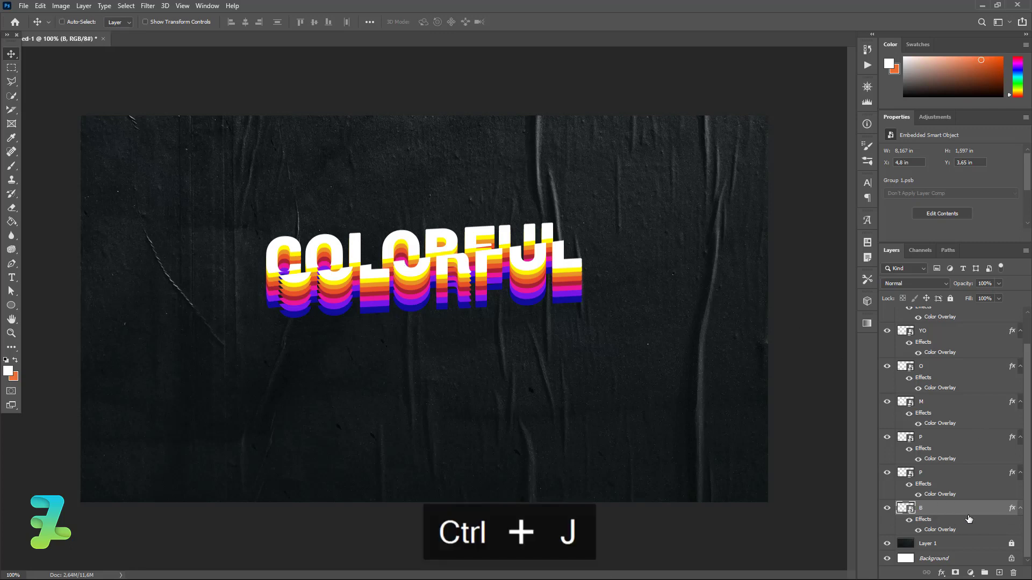
{"action": "scroll", "coordinate": [994, 484], "scroll_direction": "down", "scroll_amount": 2}
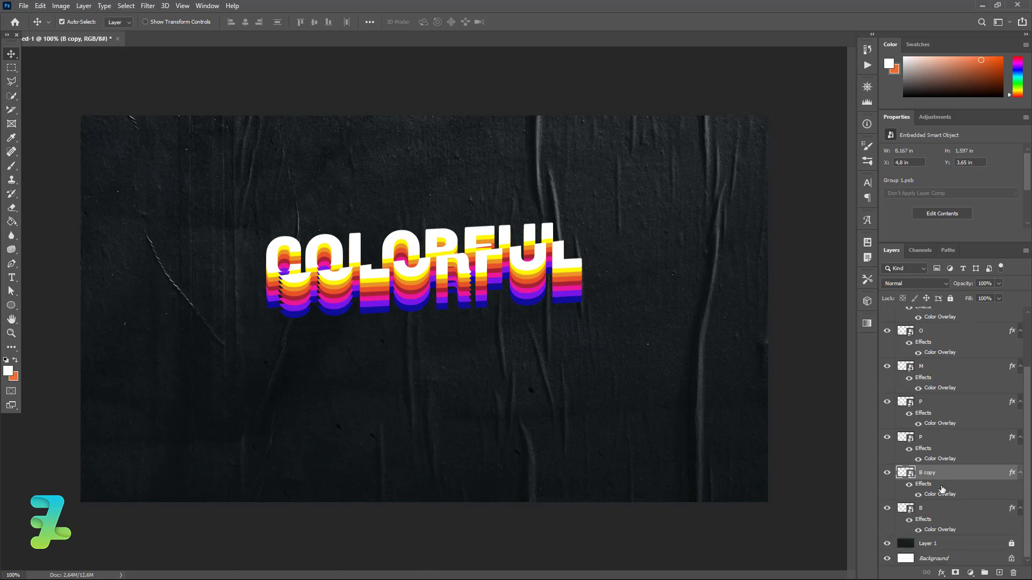
{"action": "left_click_drag", "start_coordinate": [905, 475], "coordinate": [914, 535]}
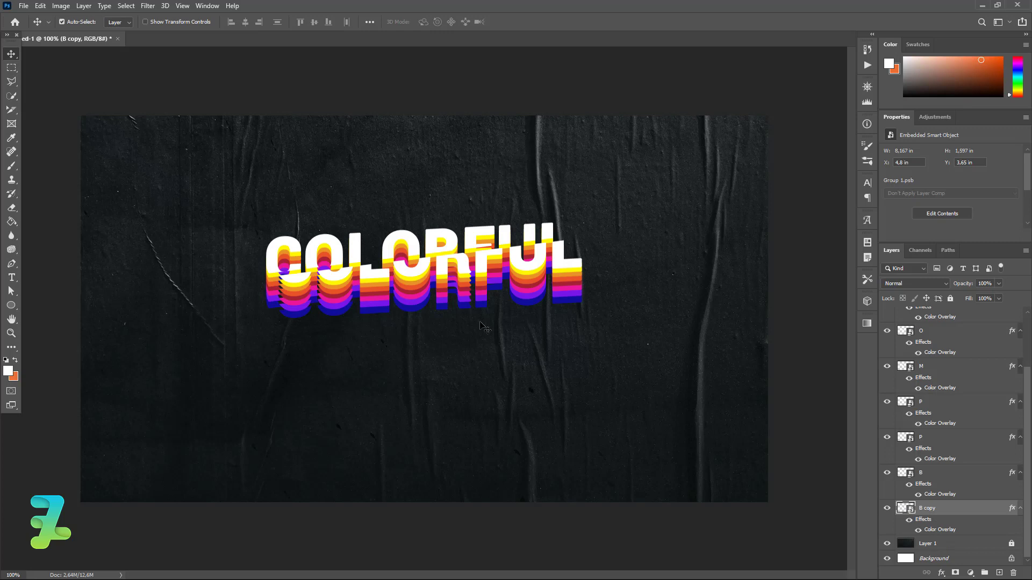
{"action": "key", "text": "Down"}
{"action": "key", "text": "Down"}
{"action": "key", "text": "Down"}
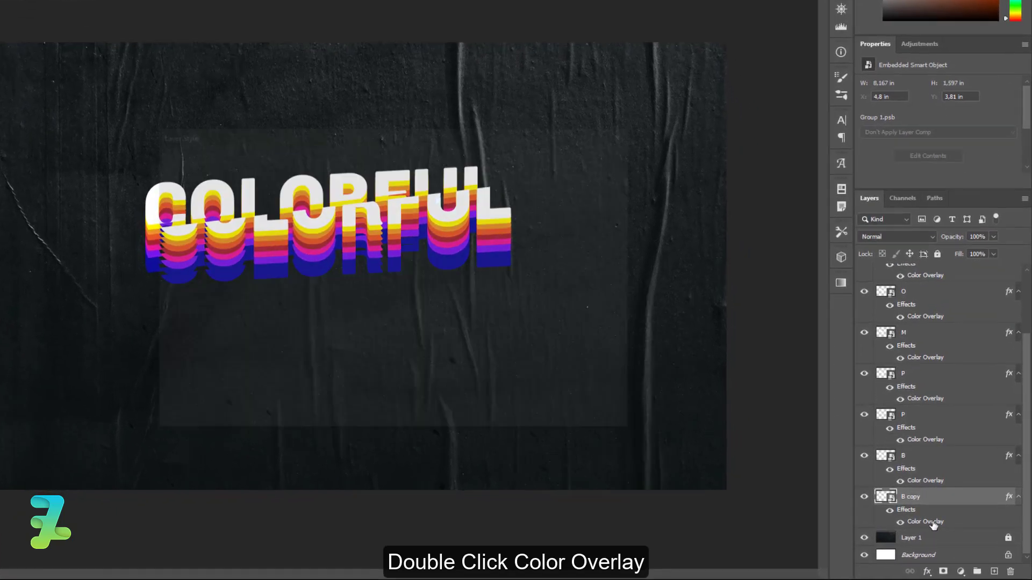
Step: Change B copy's Color Overlay to bright cyan and fine-tune it to Y 3.77 in
{"action": "double_click", "coordinate": [941, 530]}
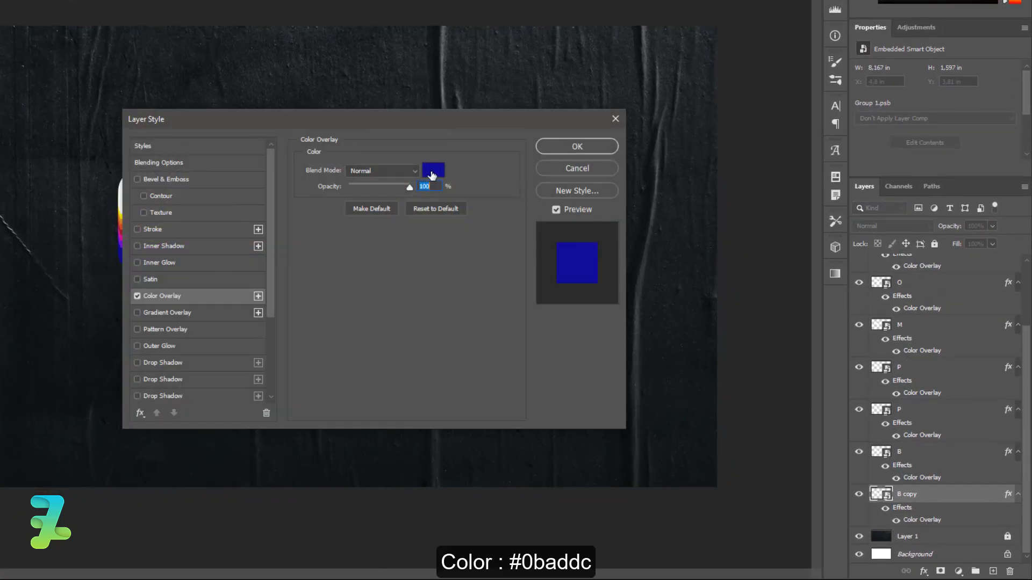
{"action": "left_click", "coordinate": [435, 171]}
{"action": "left_click_drag", "start_coordinate": [711, 153], "coordinate": [709, 169]}
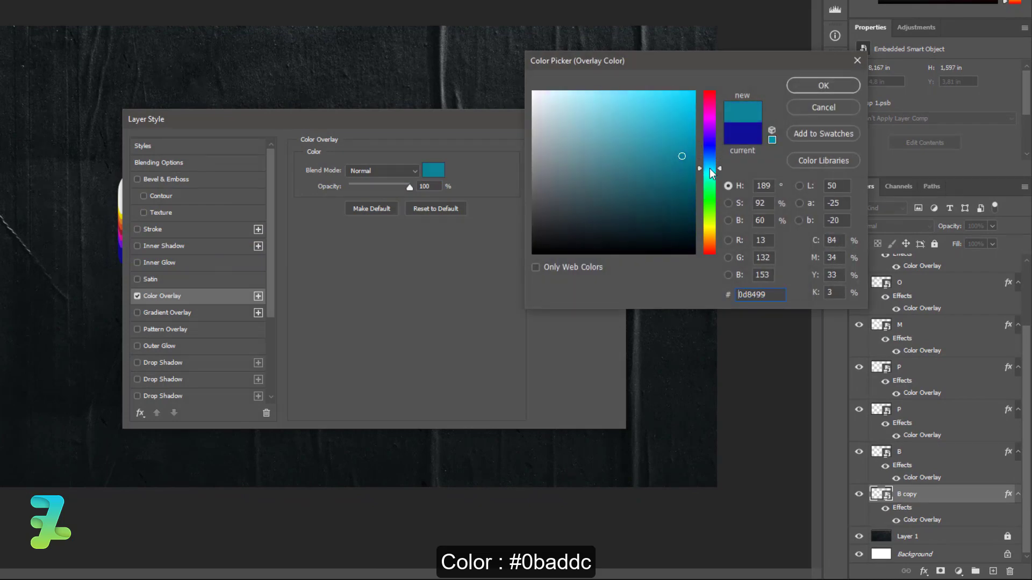
{"action": "mouse_move", "coordinate": [675, 102]}
{"action": "left_mouse_down"}
{"action": "mouse_move", "coordinate": [681, 121]}
{"action": "mouse_move", "coordinate": [686, 113]}
{"action": "left_mouse_up"}
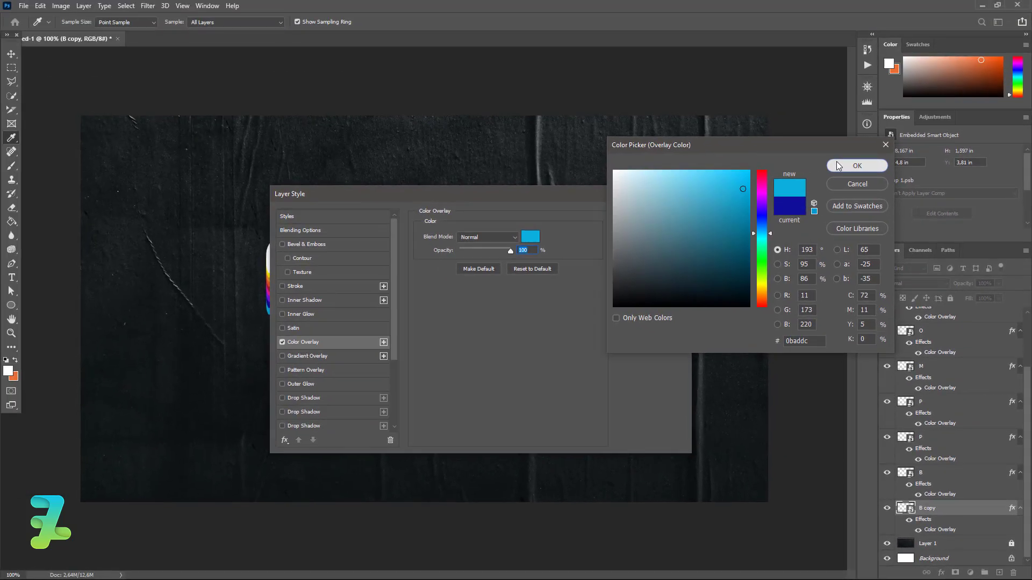
{"action": "left_click", "coordinate": [837, 166]}
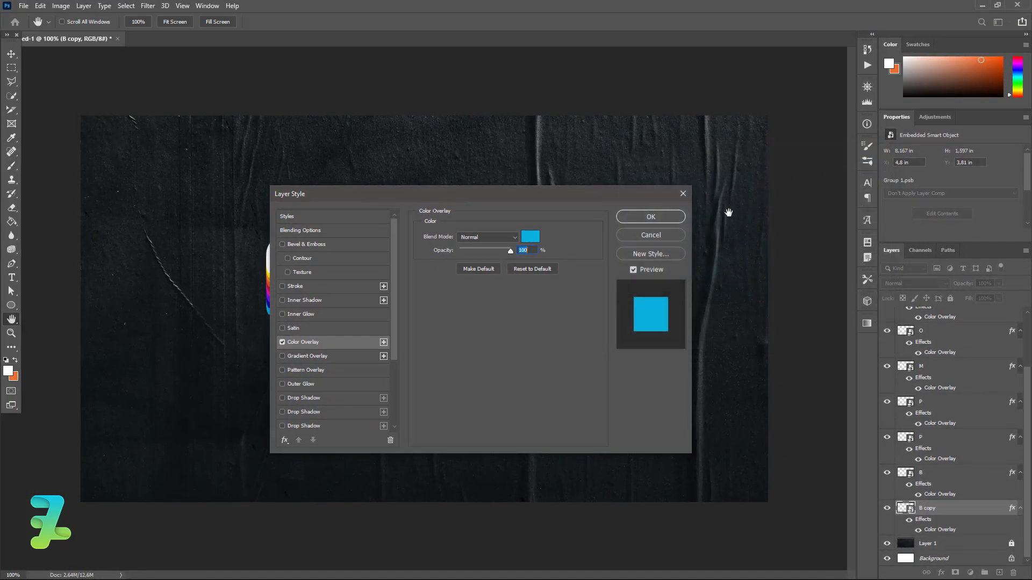
{"action": "left_click", "coordinate": [651, 216]}
{"action": "key", "text": "Up"}
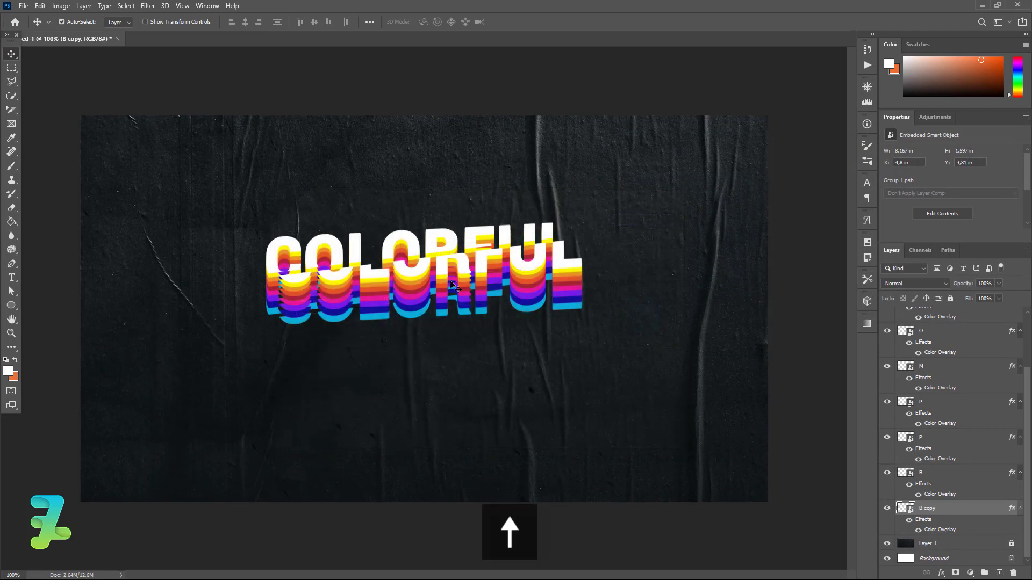
{"action": "key", "text": "Up"}
{"action": "key", "text": "Up"}
{"action": "key", "text": "Up"}
{"action": "key", "text": "Up"}
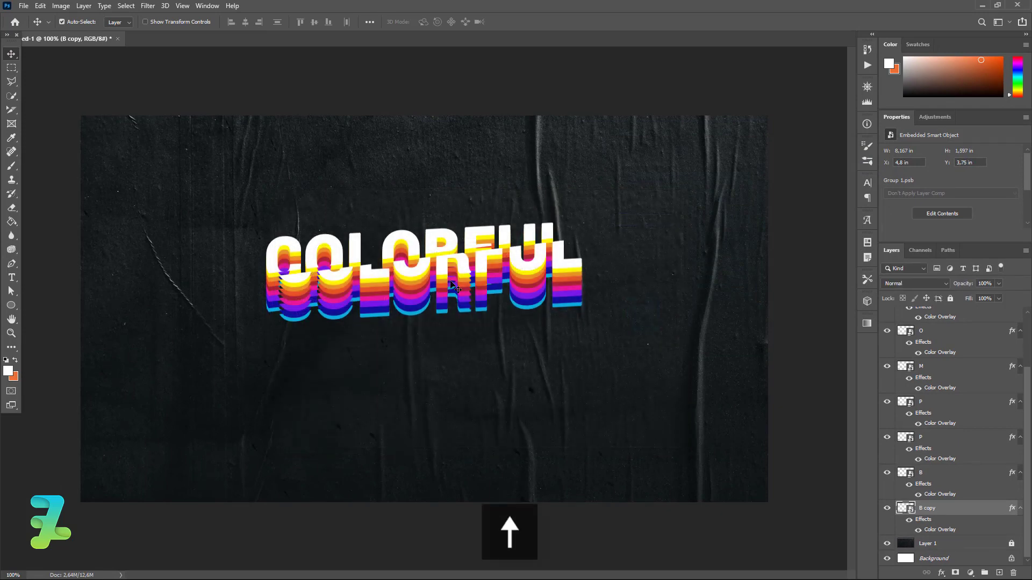
{"action": "key", "text": "Down"}
{"action": "key", "text": "Down"}
{"action": "key", "text": "Down"}
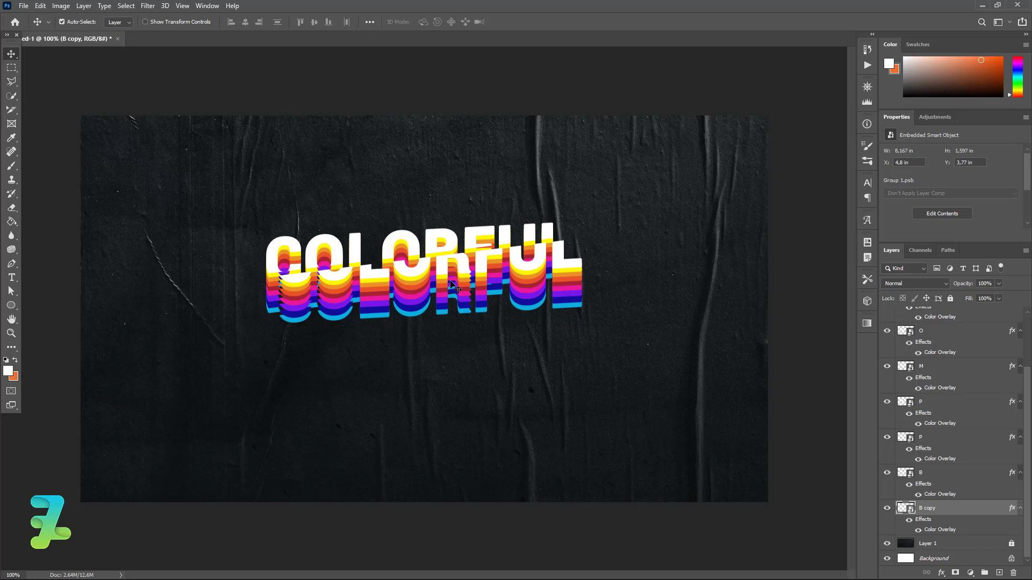
{"action": "key", "text": "ctrl"}
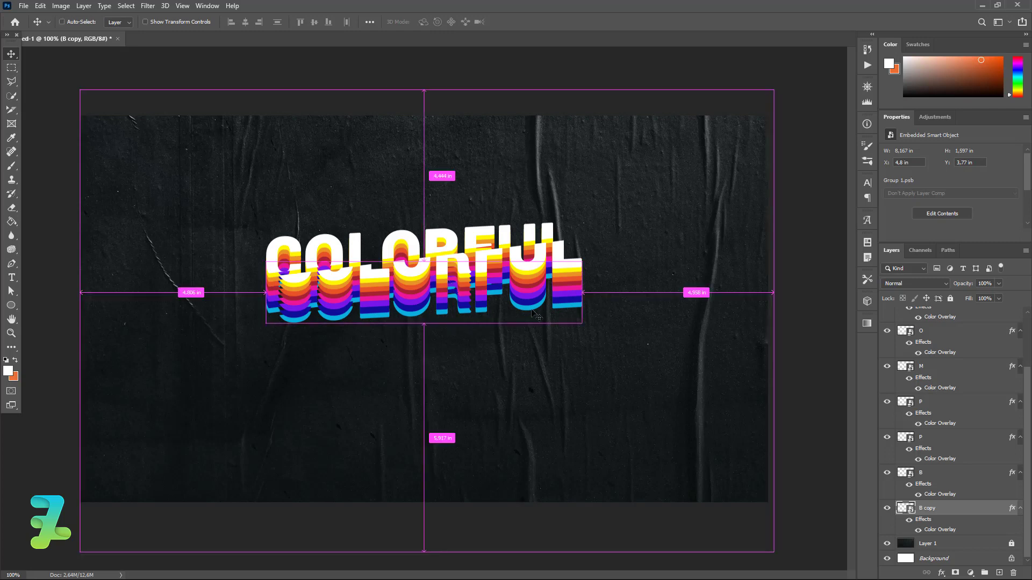
Step: Duplicate the cyan layer as B1 and move B copy down to Y 3.91 in
{"action": "key", "text": "ctrl+j"}
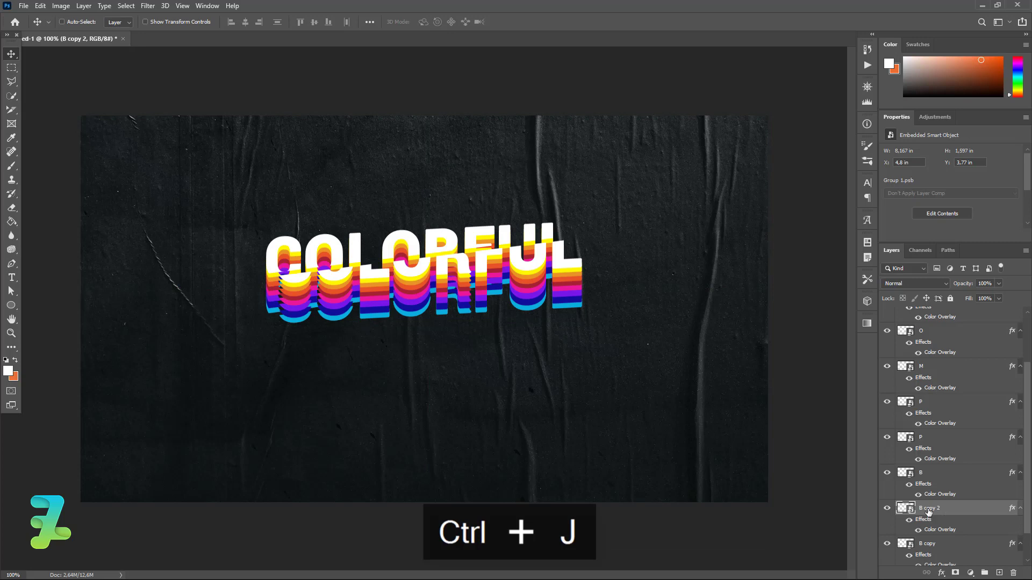
{"action": "double_click", "coordinate": [928, 508]}
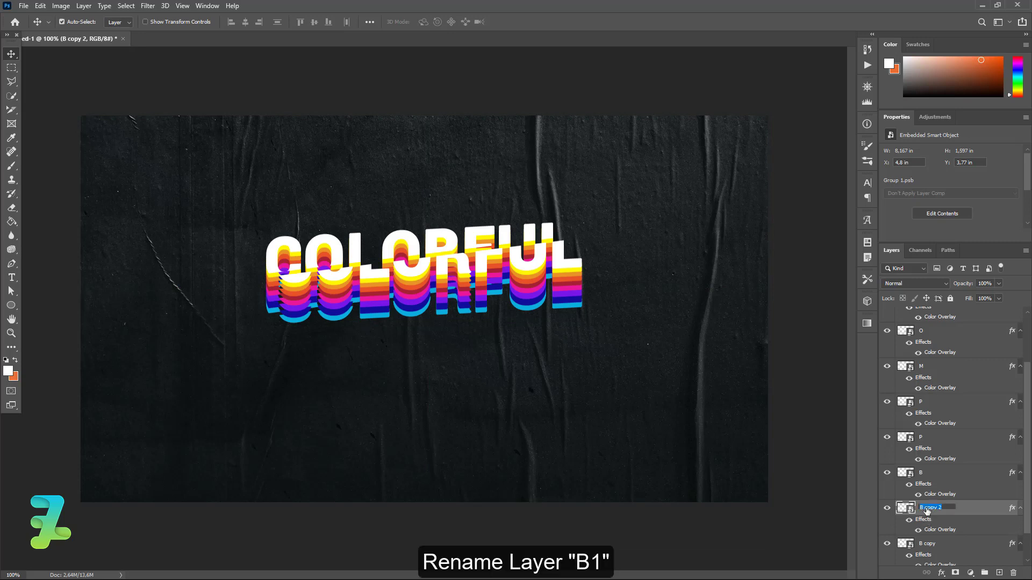
{"action": "type", "text": "B1"}
{"action": "key", "text": "Return"}
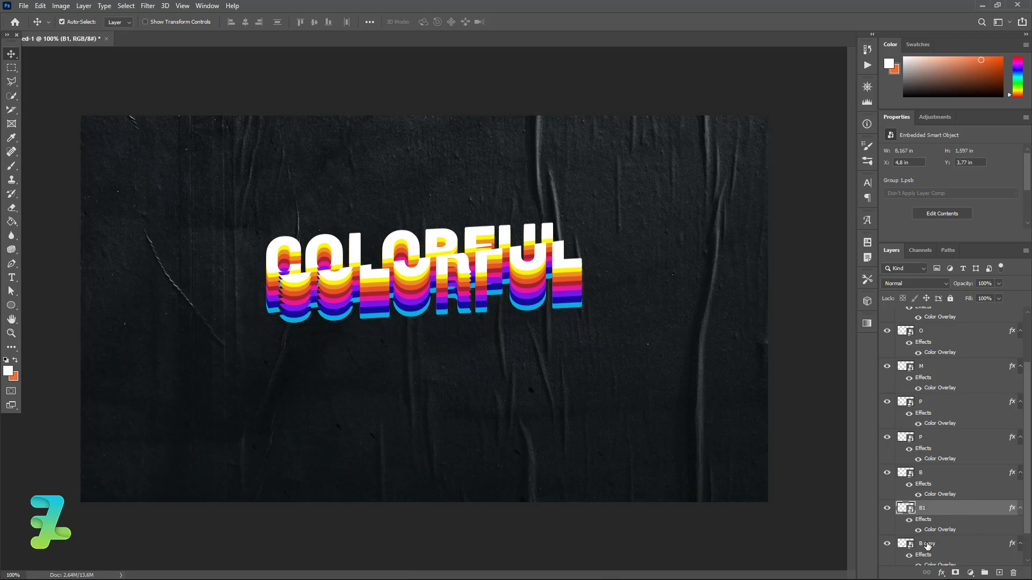
{"action": "left_click", "coordinate": [927, 543]}
{"action": "key", "text": "Down"}
{"action": "key", "text": "Down"}
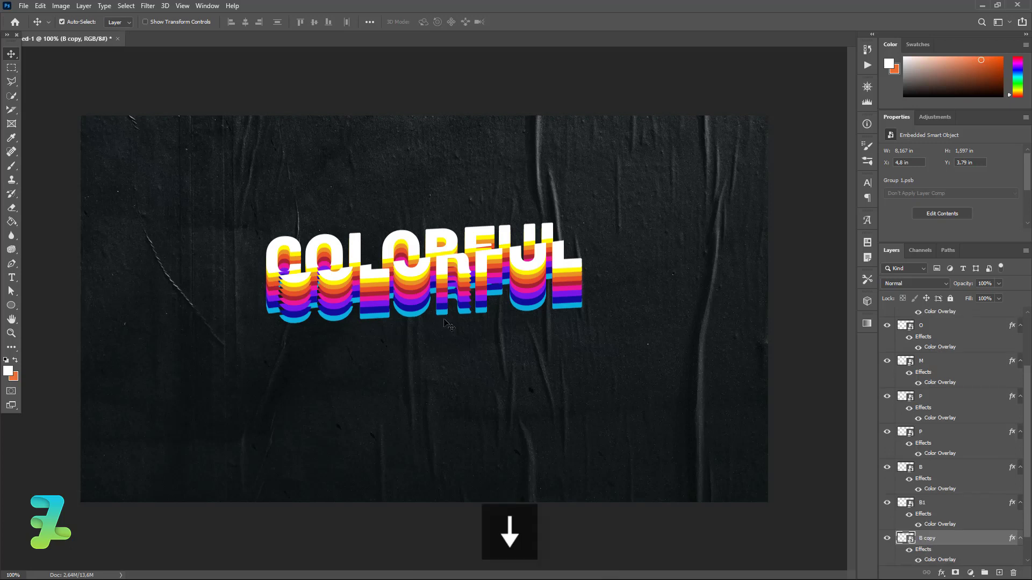
{"action": "key", "text": "Down"}
{"action": "key", "text": "Down"}
{"action": "key", "text": "Down"}
{"action": "key", "text": "Down"}
{"action": "key", "text": "Down"}
{"action": "key", "text": "Down"}
{"action": "key", "text": "Down"}
{"action": "key", "text": "Down"}
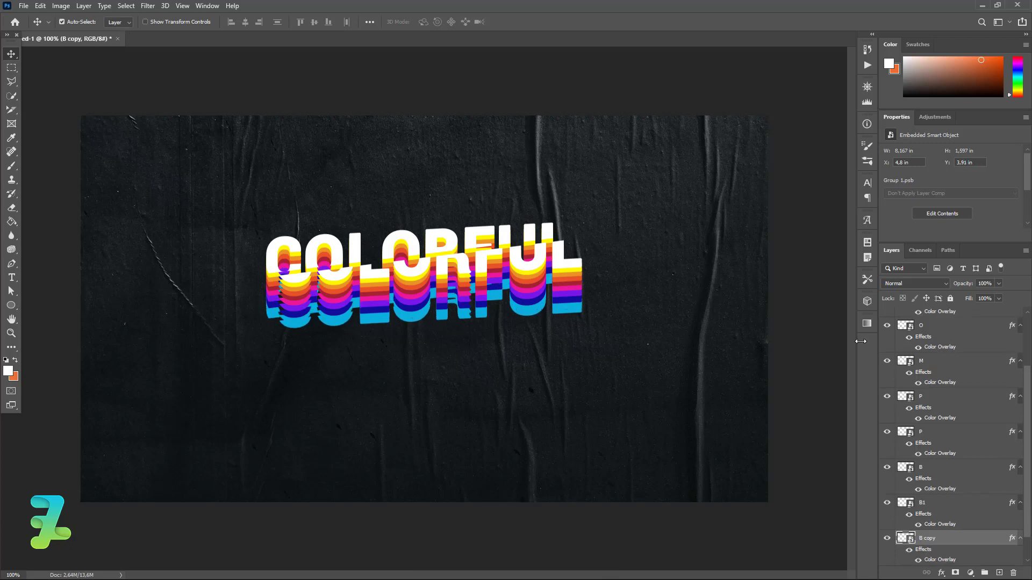
{"action": "scroll", "coordinate": [941, 531], "scroll_direction": "down", "scroll_amount": 2}
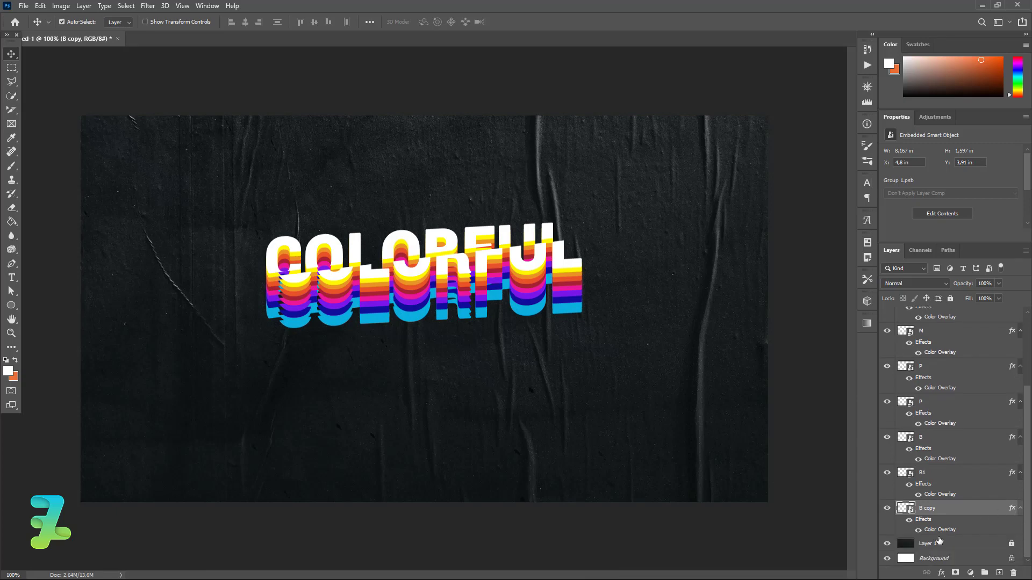
Step: Give B copy a #1ca868 green Color Overlay and nudge it down two steps
{"action": "double_click", "coordinate": [941, 530]}
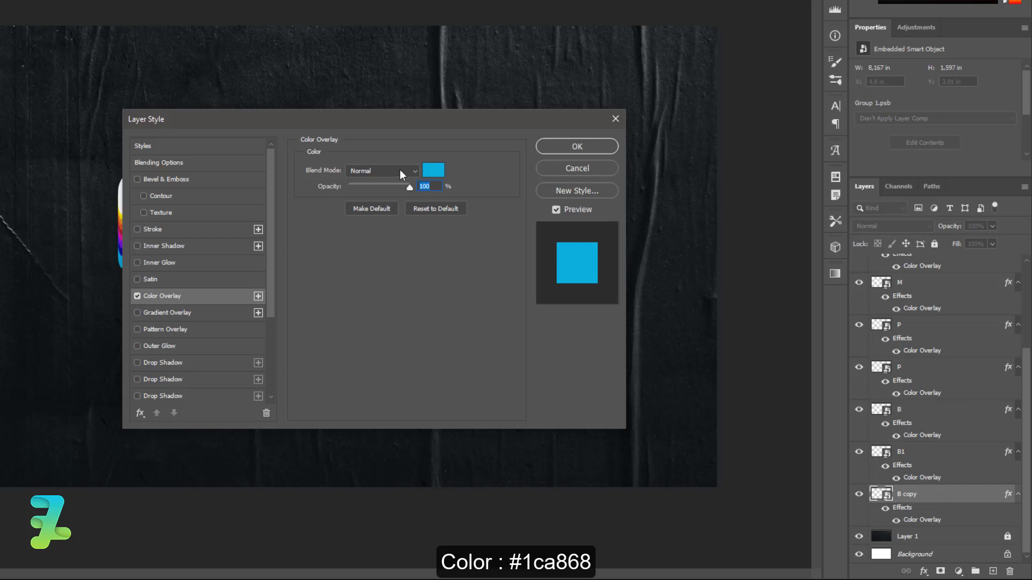
{"action": "left_click", "coordinate": [434, 170]}
{"action": "left_click", "coordinate": [713, 185]}
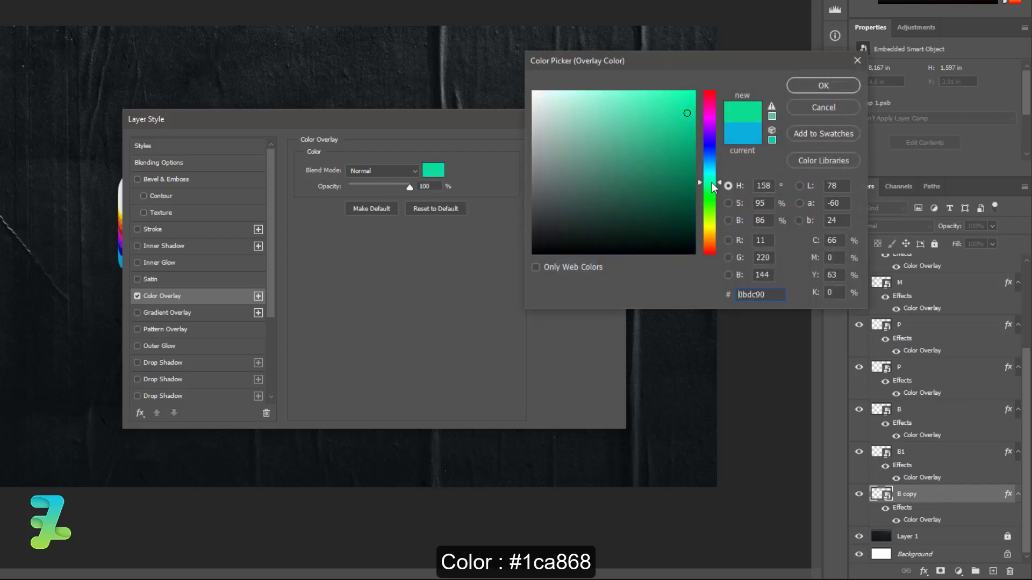
{"action": "mouse_move", "coordinate": [712, 186]}
{"action": "left_mouse_down"}
{"action": "mouse_move", "coordinate": [708, 197]}
{"action": "mouse_move", "coordinate": [709, 186]}
{"action": "left_mouse_up"}
{"action": "left_click_drag", "start_coordinate": [681, 136], "coordinate": [671, 156]}
{"action": "type", "text": "1ca868"}
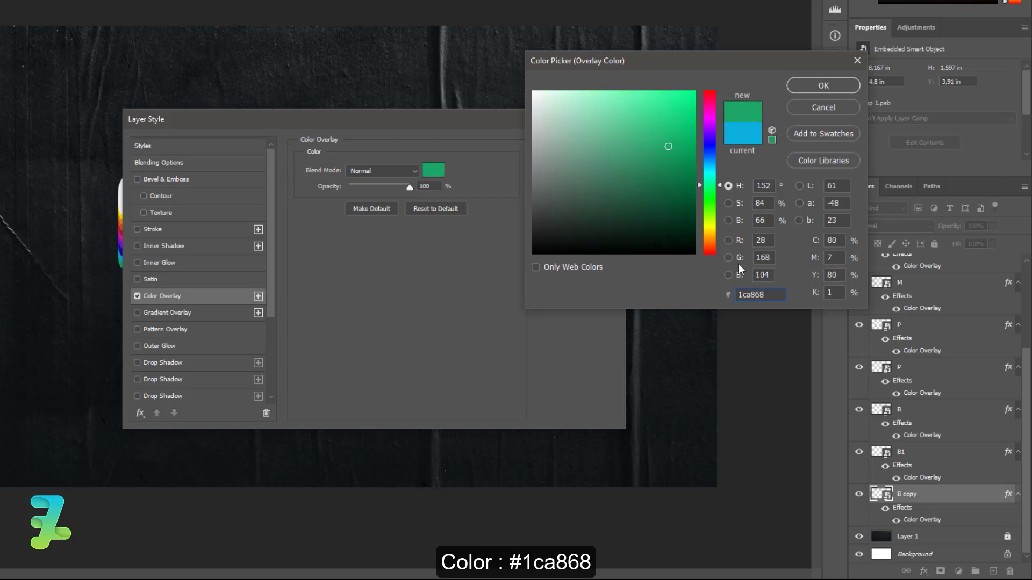
{"action": "left_click", "coordinate": [824, 85]}
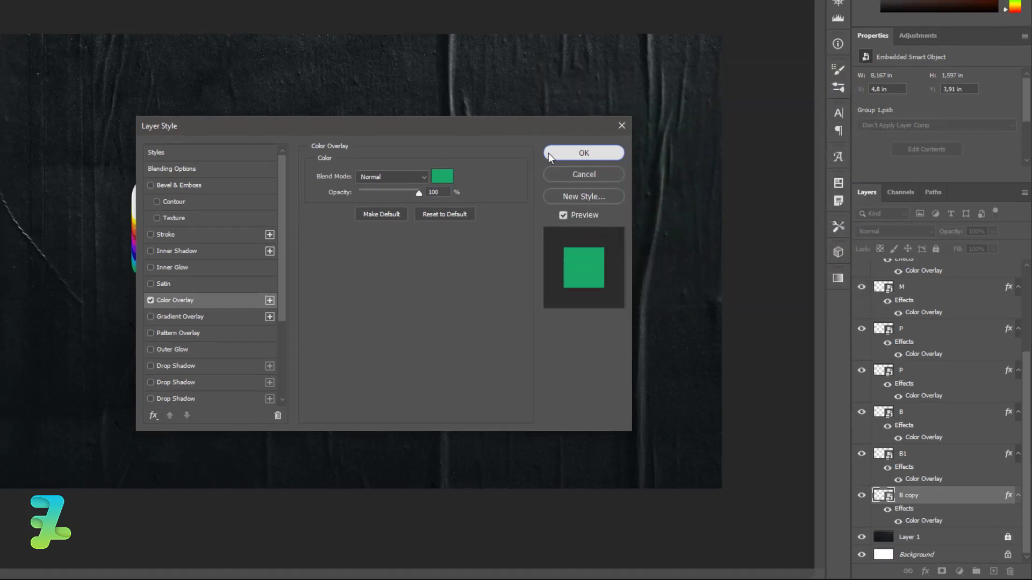
{"action": "left_click", "coordinate": [548, 152]}
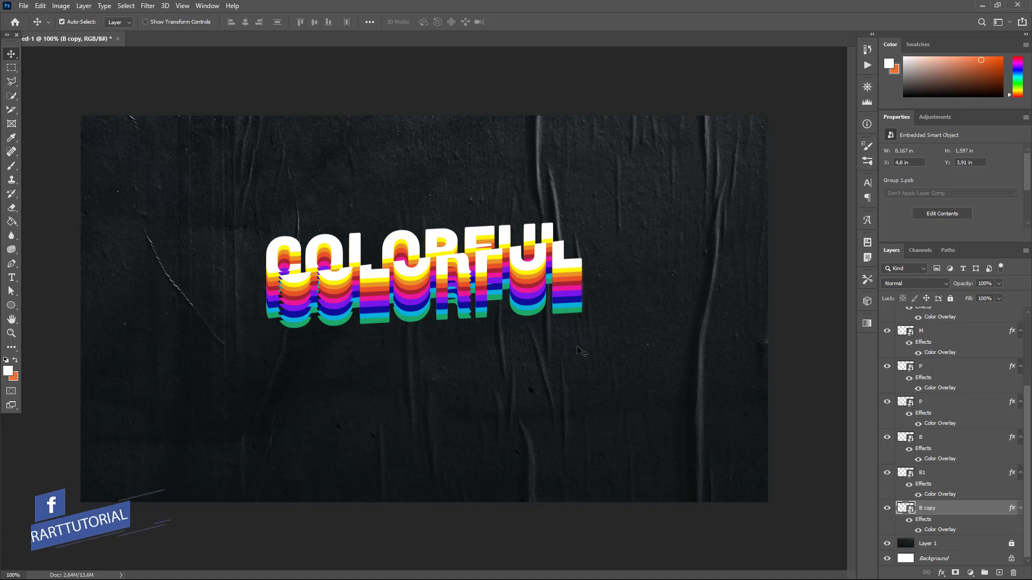
{"action": "key", "text": "Down"}
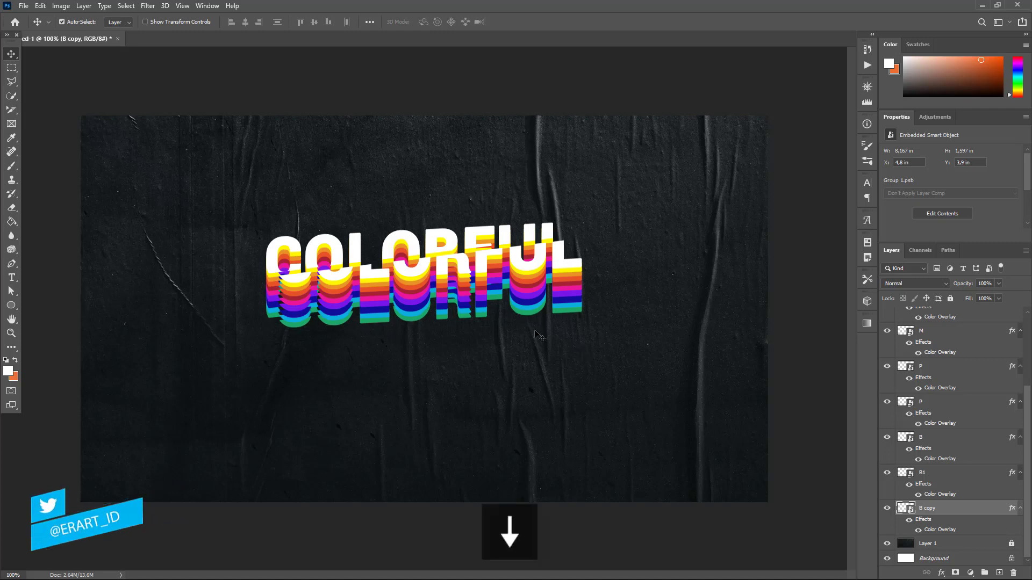
{"action": "key", "text": "Down"}
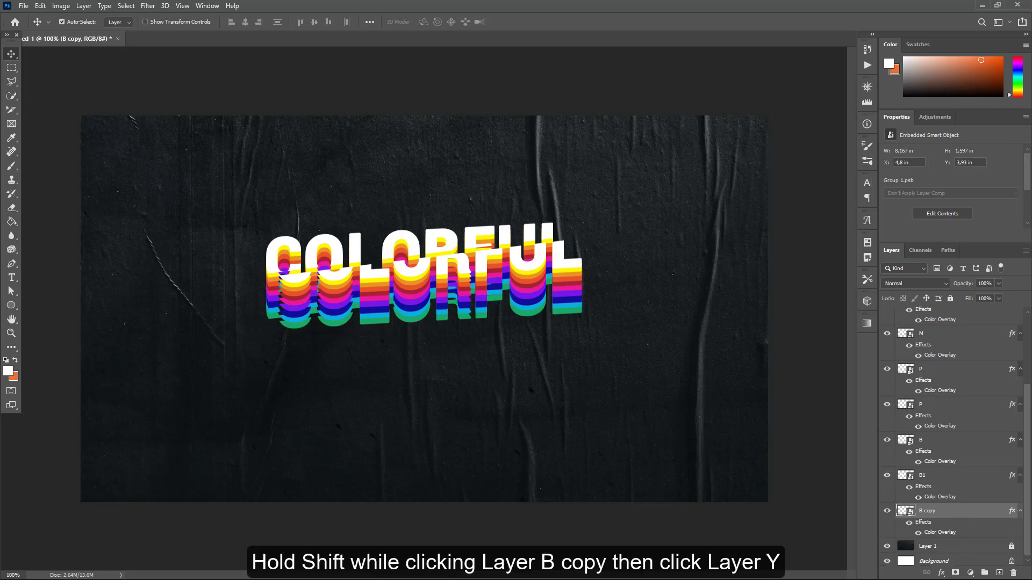
Step: Group the letter layers from B copy to Y into Group 2
{"action": "scroll", "coordinate": [945, 430], "scroll_direction": "up", "scroll_amount": 5}
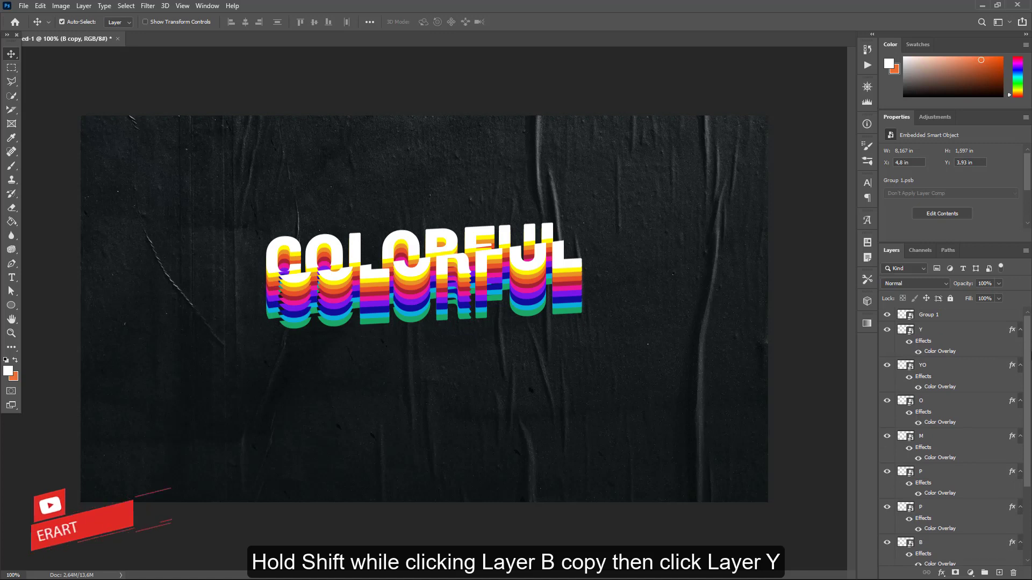
{"action": "left_click", "coordinate": [955, 333], "text": "shift"}
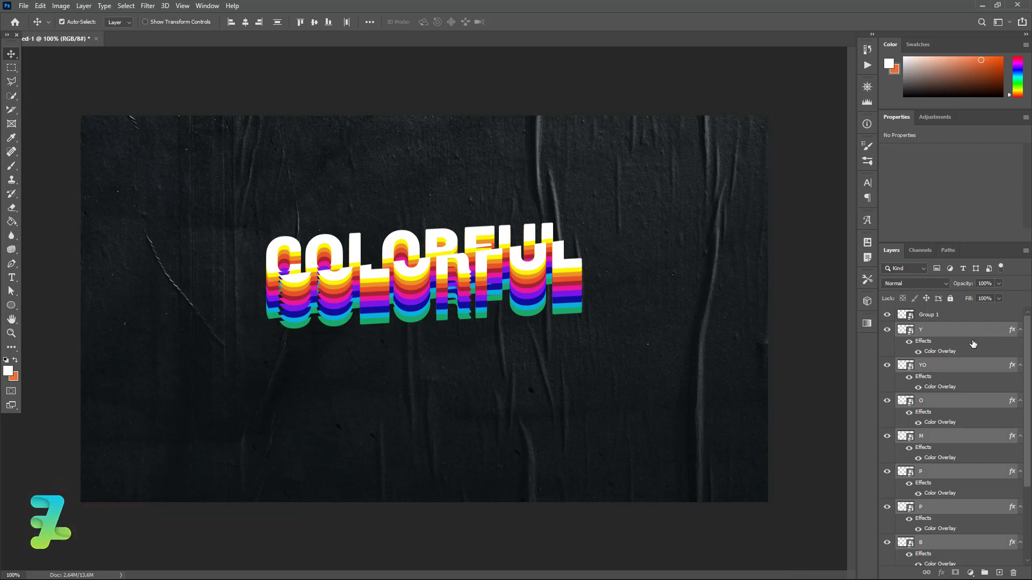
{"action": "key", "text": "ctrl+g"}
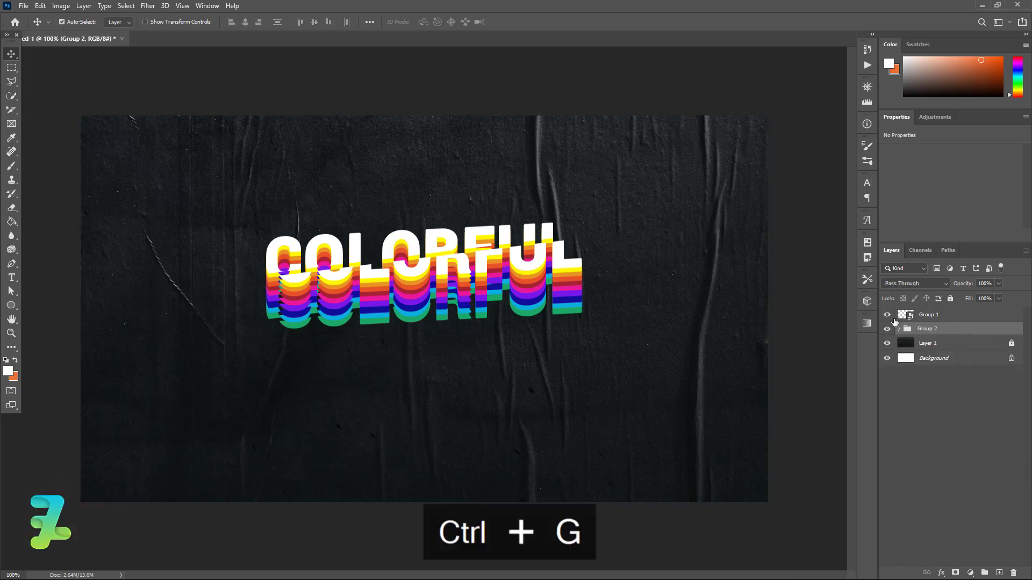
{"action": "left_click", "coordinate": [886, 321]}
{"action": "left_click", "coordinate": [885, 320]}
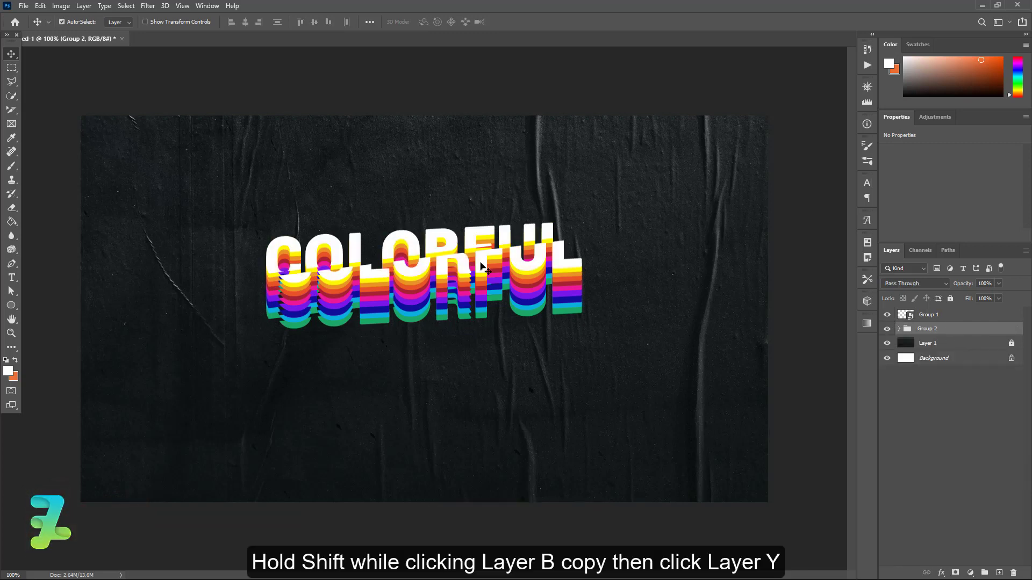
Step: Combine Group 1 and Group 2 into Group 3 and centre it vertically on the canvas
{"action": "left_click", "coordinate": [949, 319], "text": "shift"}
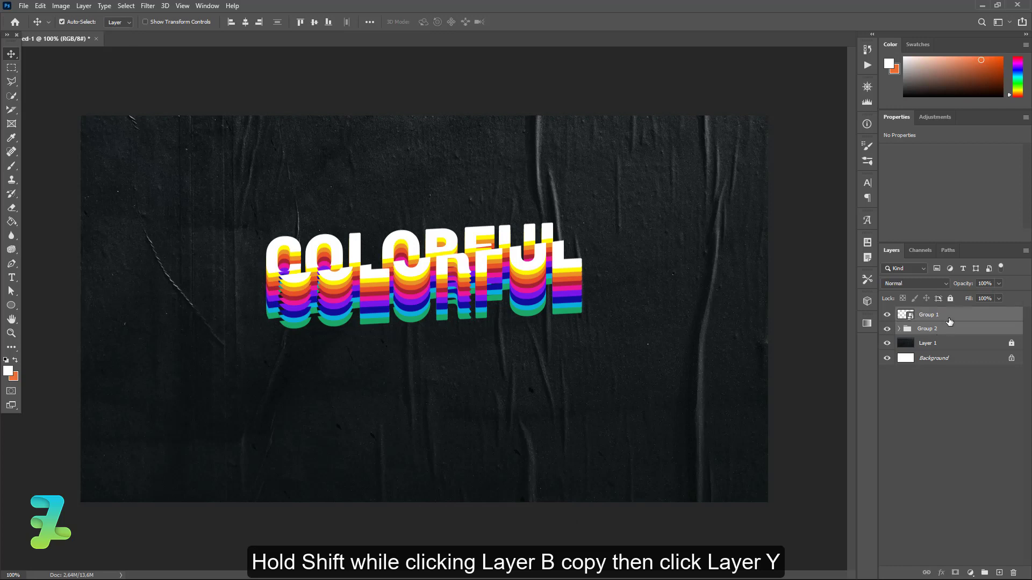
{"action": "key", "text": "ctrl+g"}
{"action": "key", "text": "ctrl+a"}
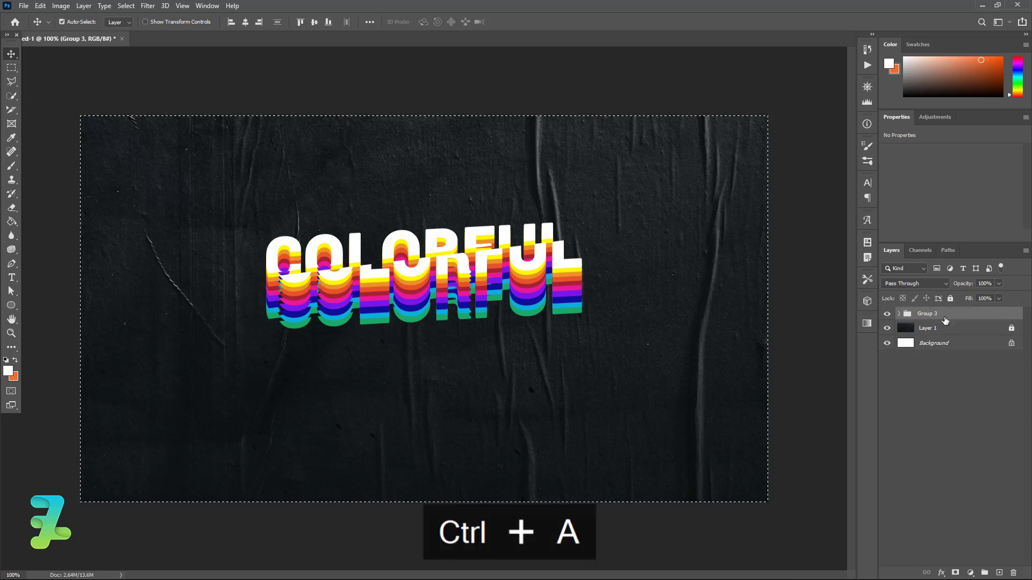
{"action": "left_click", "coordinate": [328, 21]}
{"action": "key", "text": "ctrl"}
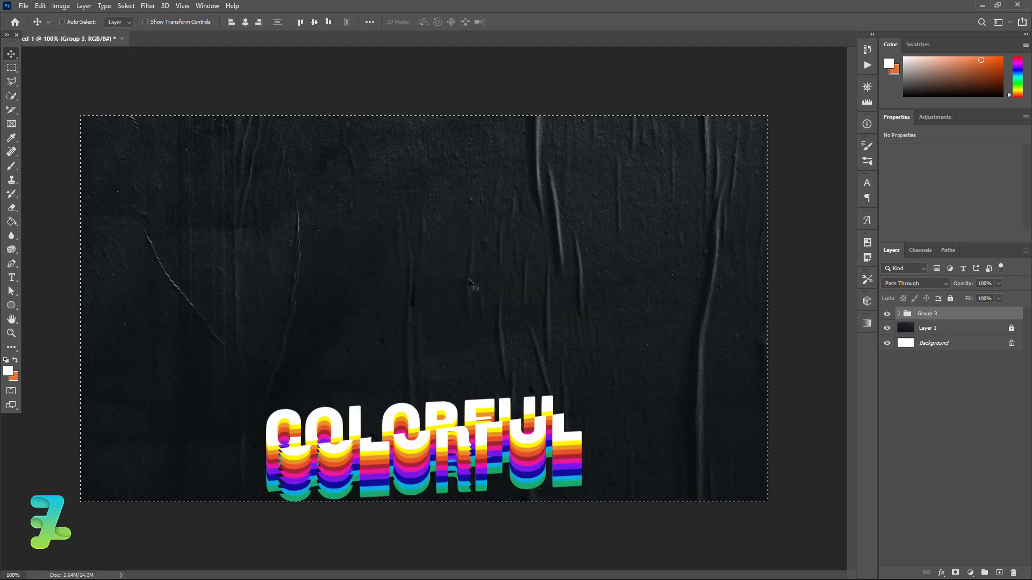
{"action": "left_click", "coordinate": [312, 23]}
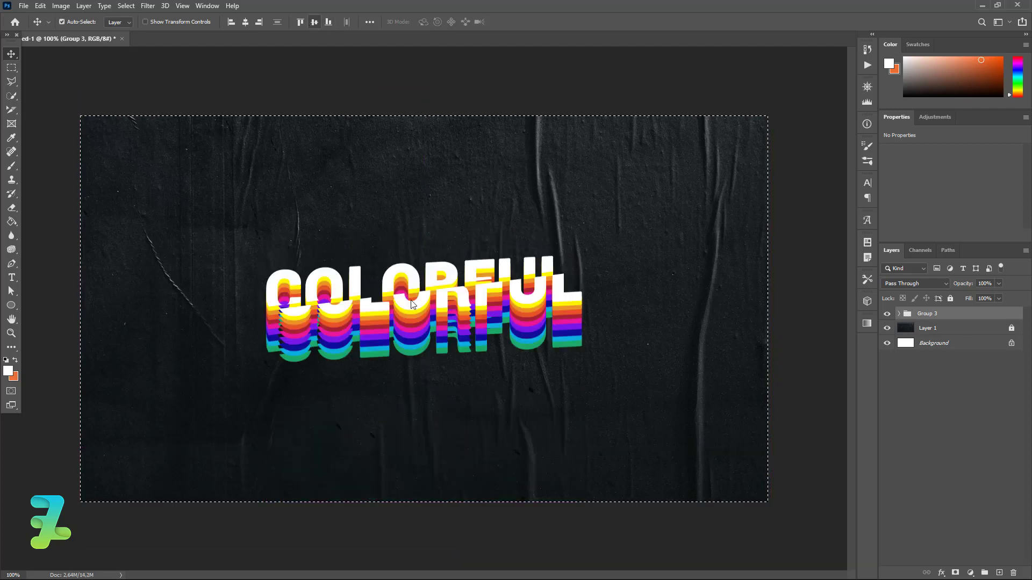
Step: Clear the selection and set up the Horizontal Type tool with the England font
{"action": "key", "text": "ctrl"}
{"action": "key", "text": "ctrl+d"}
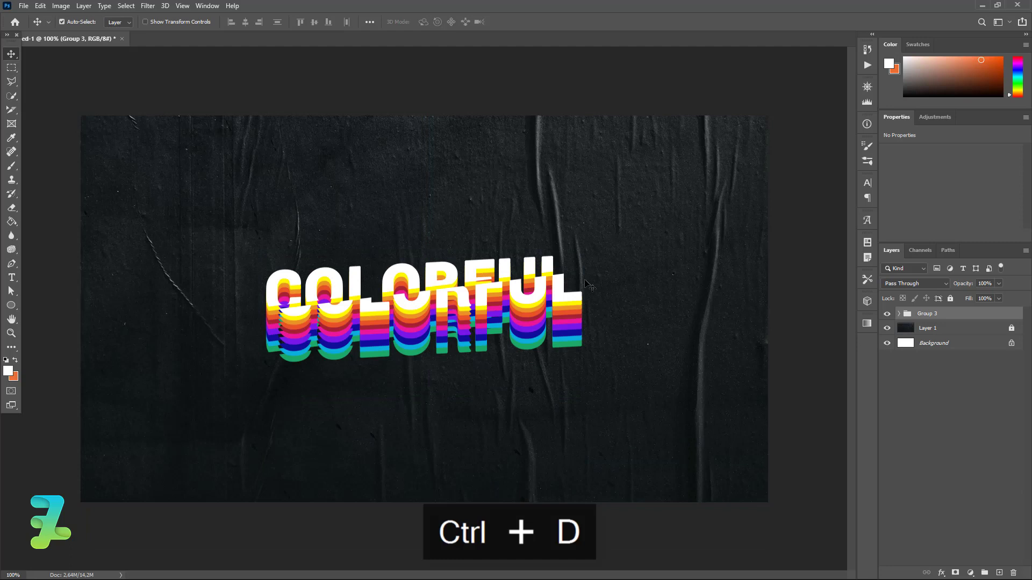
{"action": "left_click", "coordinate": [439, 376]}
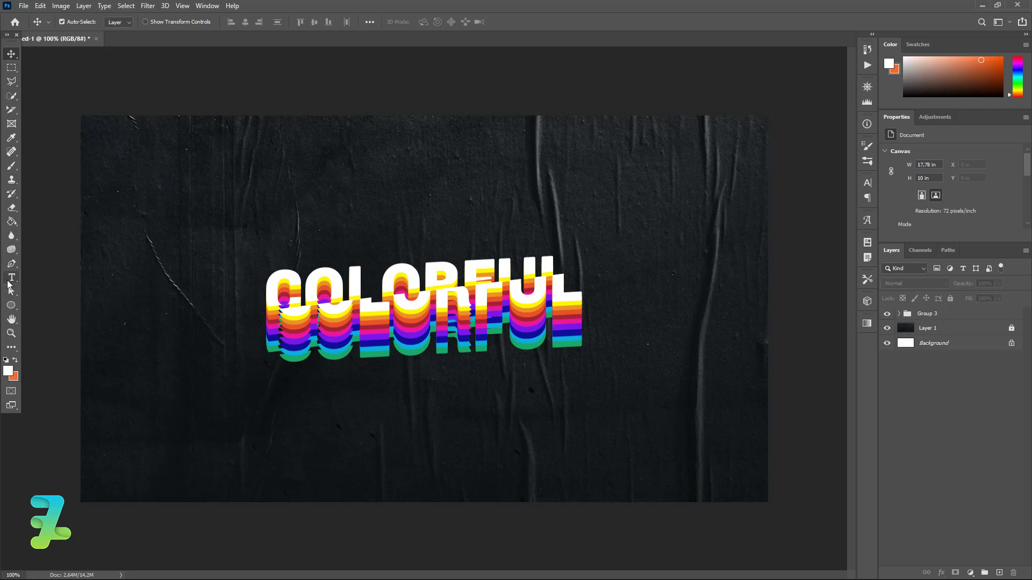
{"action": "left_click", "coordinate": [11, 277]}
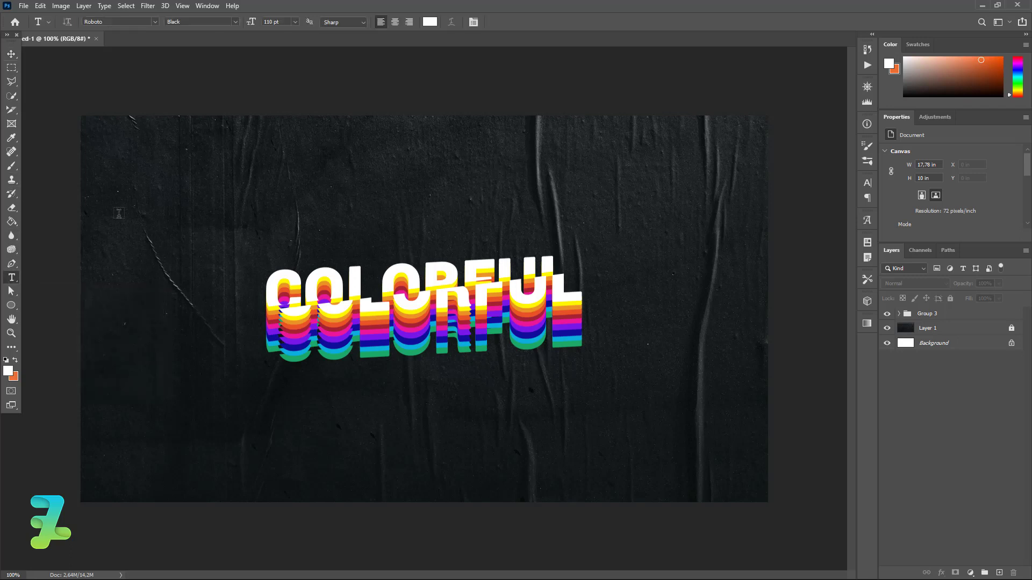
{"action": "left_click", "coordinate": [155, 22]}
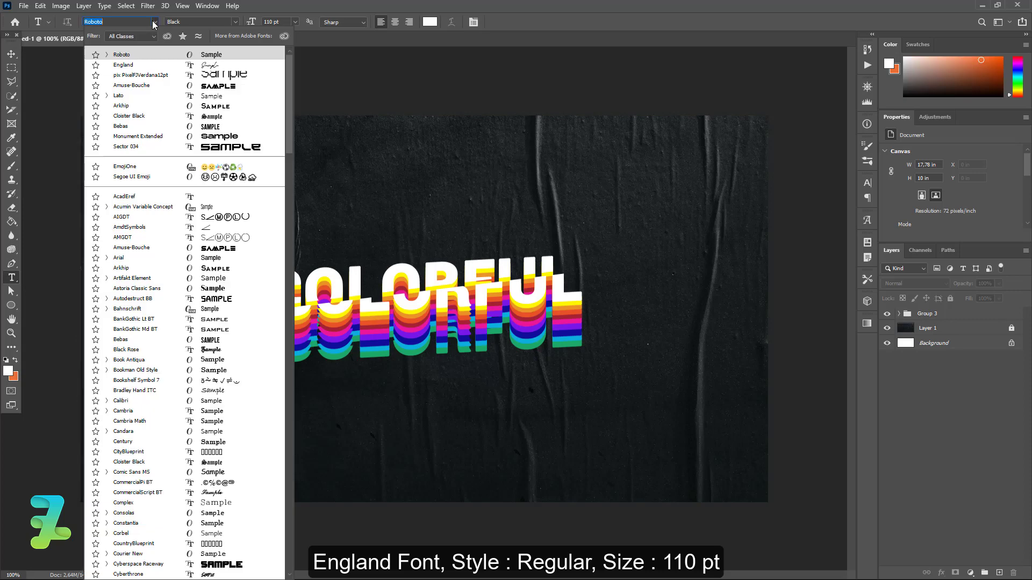
{"action": "left_click", "coordinate": [132, 65]}
Step: Set the foreground colour to yellow #ffd200 and start a text line below COLORFUL
{"action": "left_click", "coordinate": [7, 371]}
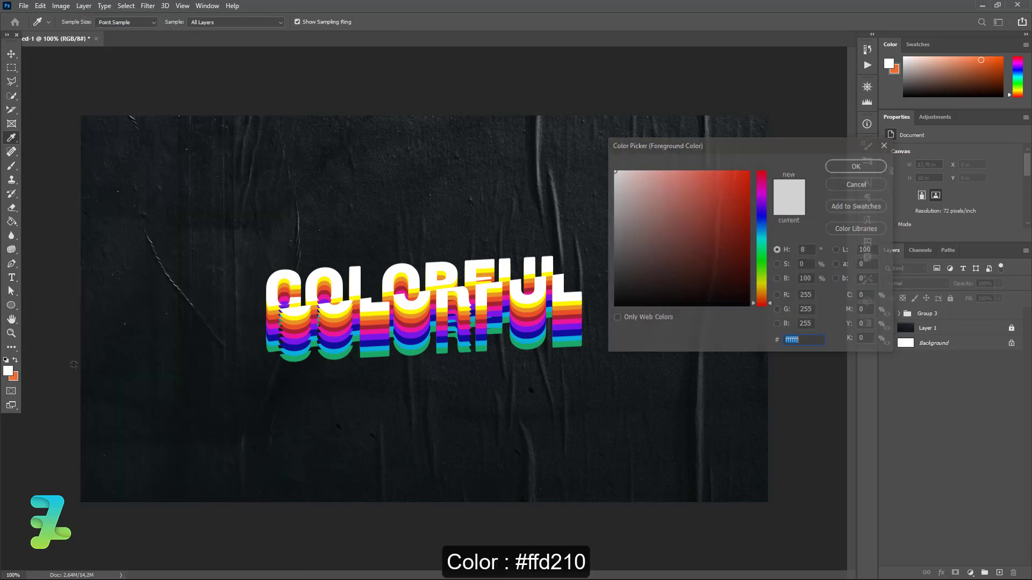
{"action": "left_click_drag", "start_coordinate": [766, 307], "coordinate": [762, 291]}
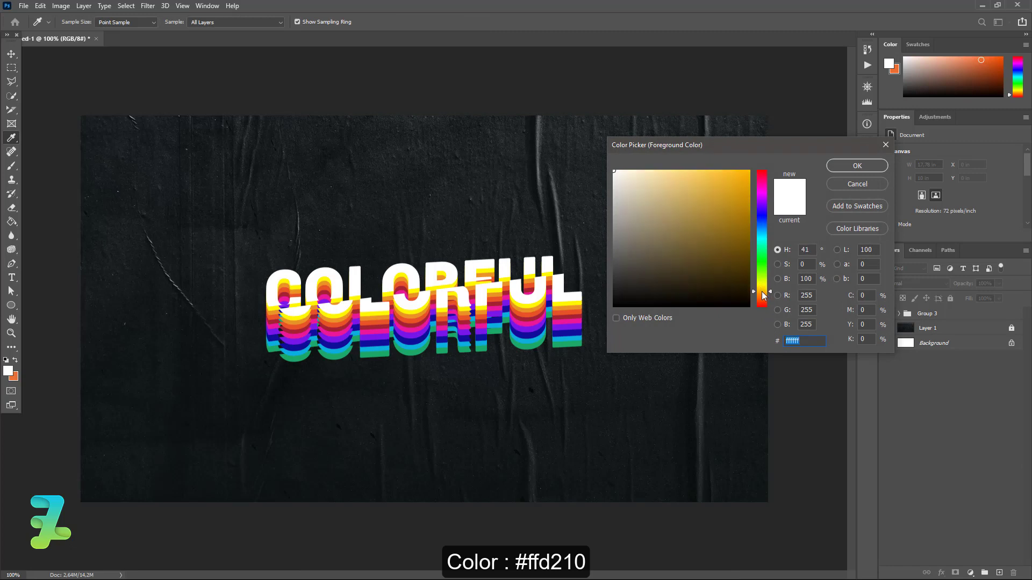
{"action": "left_click_drag", "start_coordinate": [729, 214], "coordinate": [758, 137]}
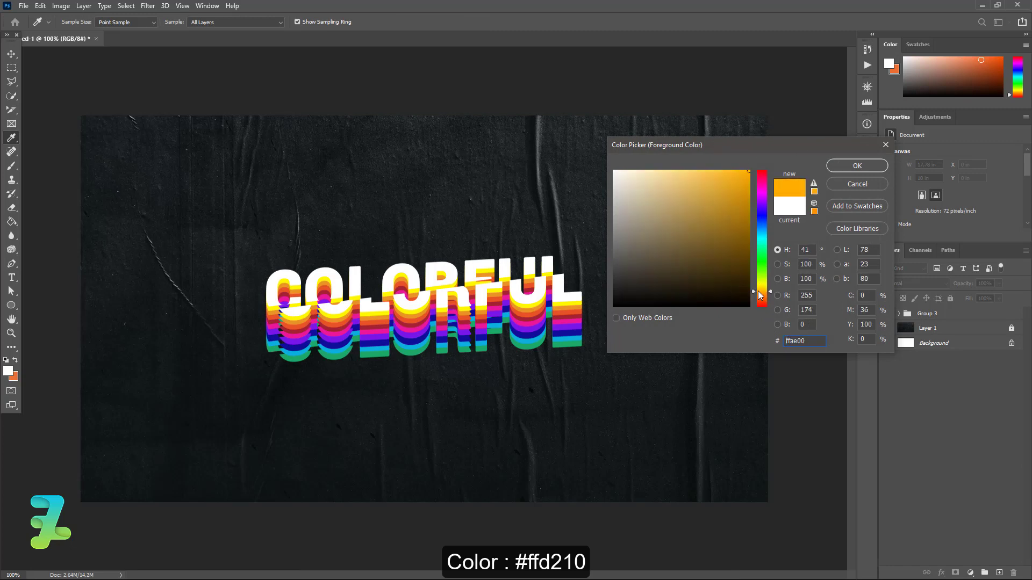
{"action": "left_click_drag", "start_coordinate": [759, 295], "coordinate": [759, 291]}
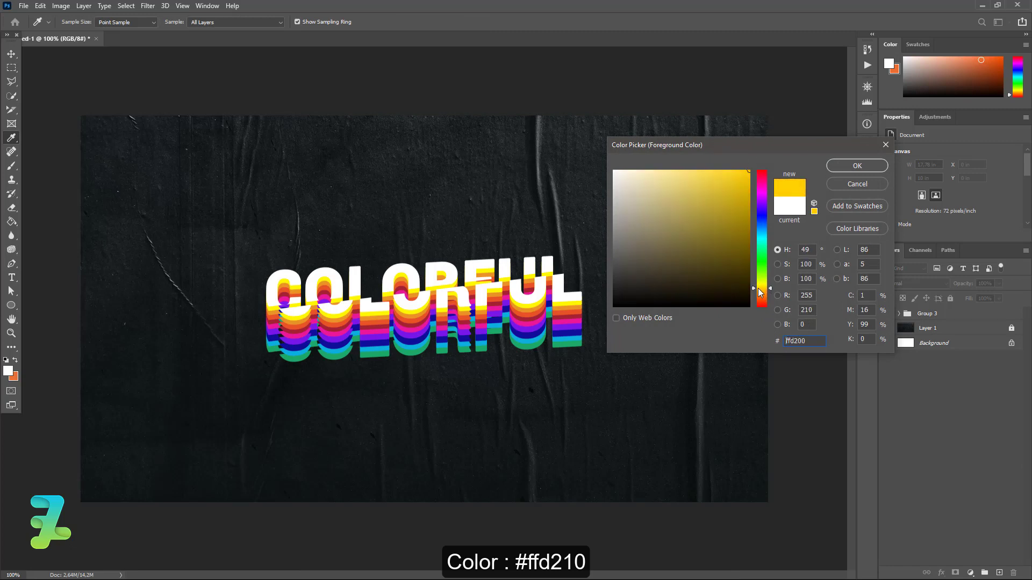
{"action": "left_click", "coordinate": [855, 166]}
{"action": "left_click", "coordinate": [298, 415]}
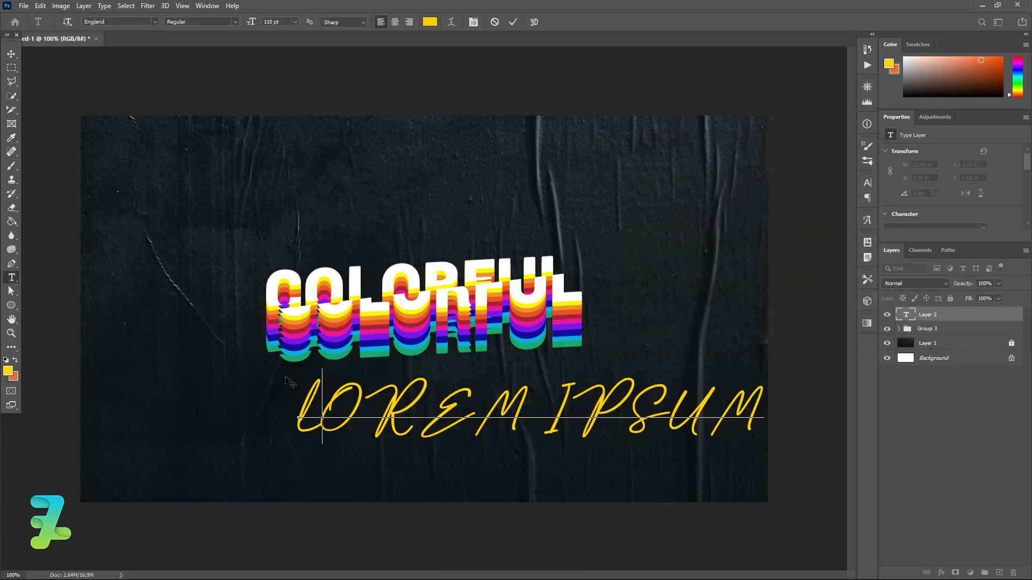
Step: Type test text TYPO and turn off All Caps for it
{"action": "type", "text": "TYPO"}
{"action": "key", "text": "BackSpace"}
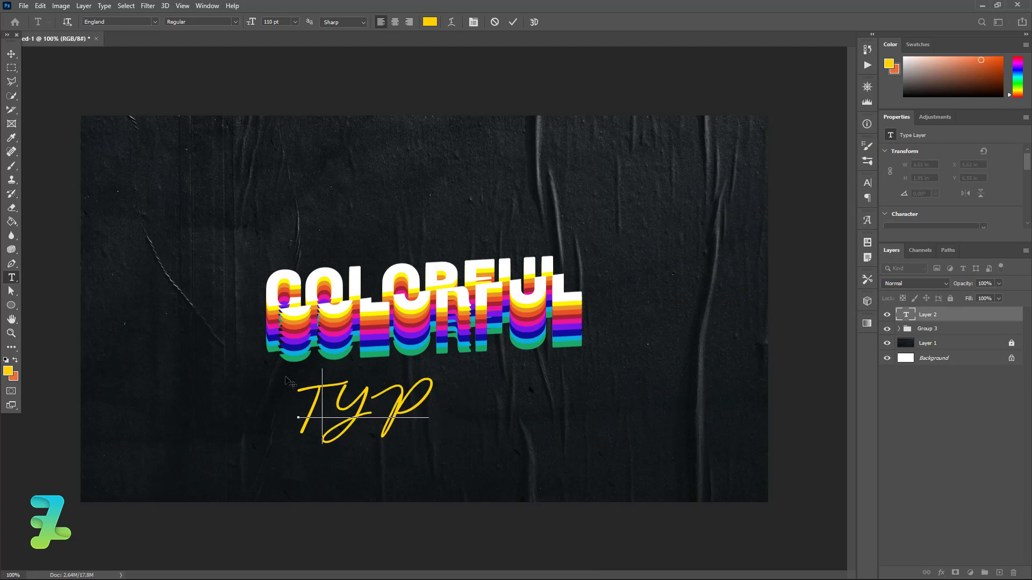
{"action": "key", "text": "BackSpace"}
{"action": "key", "text": "BackSpace"}
{"action": "key", "text": "BackSpace"}
{"action": "type", "text": "TY"}
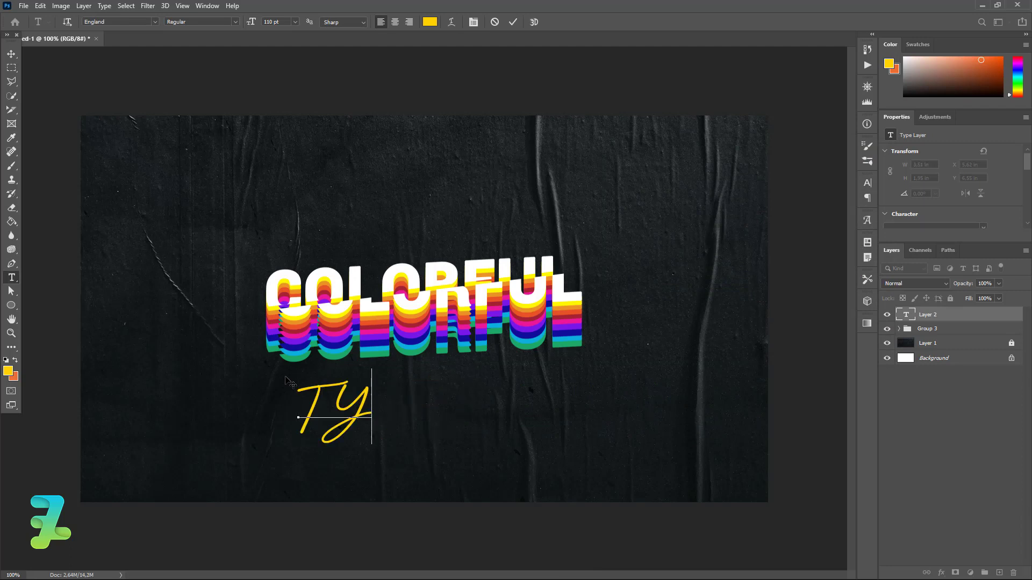
{"action": "type", "text": "PO"}
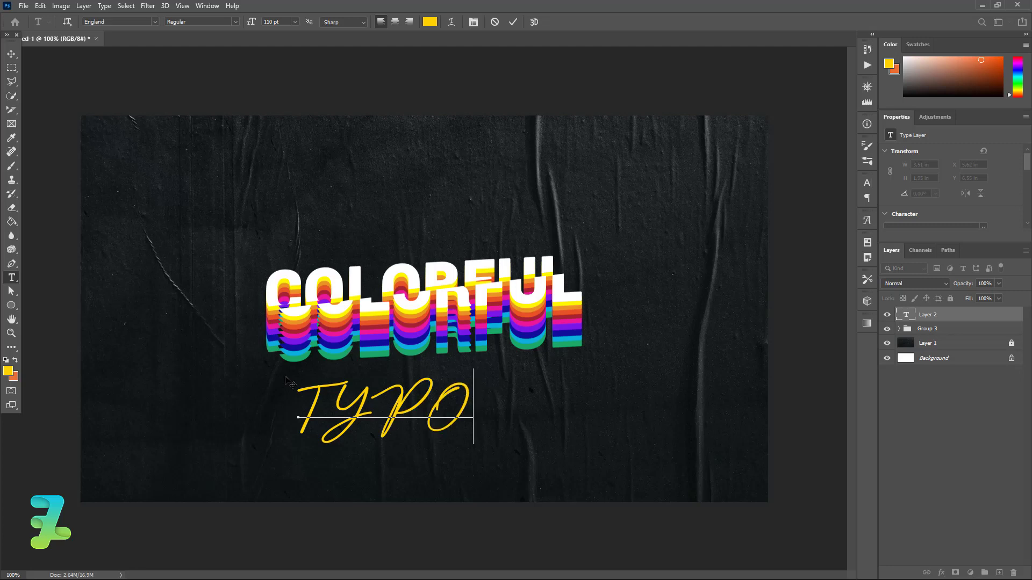
{"action": "key", "text": "ctrl+a"}
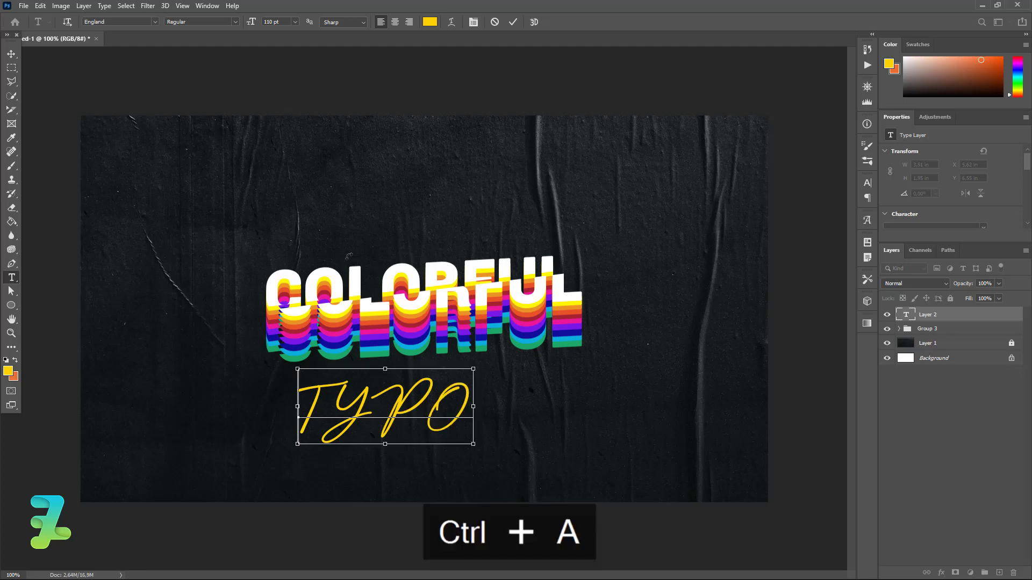
{"action": "left_click", "coordinate": [473, 21]}
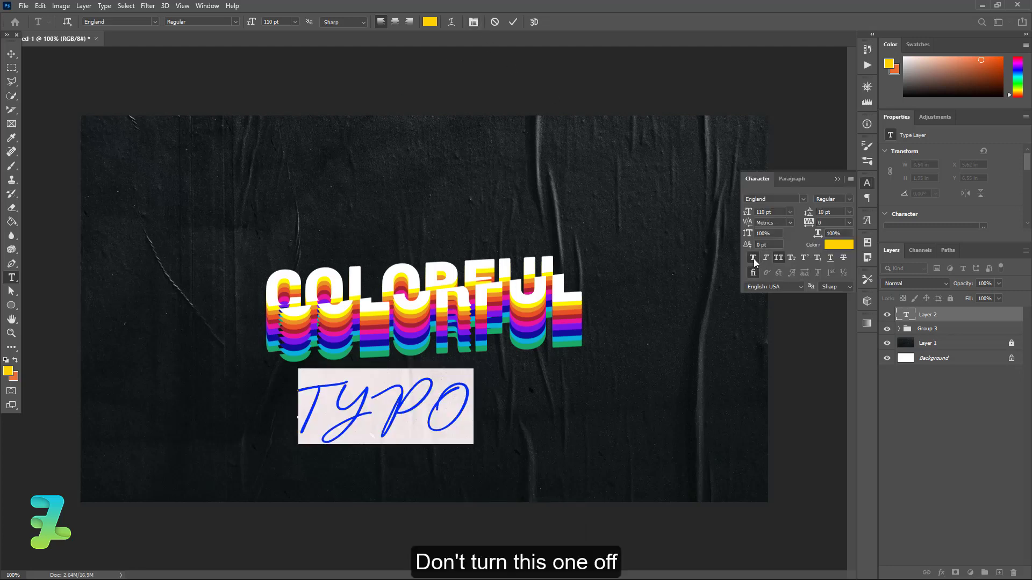
{"action": "left_click", "coordinate": [777, 260]}
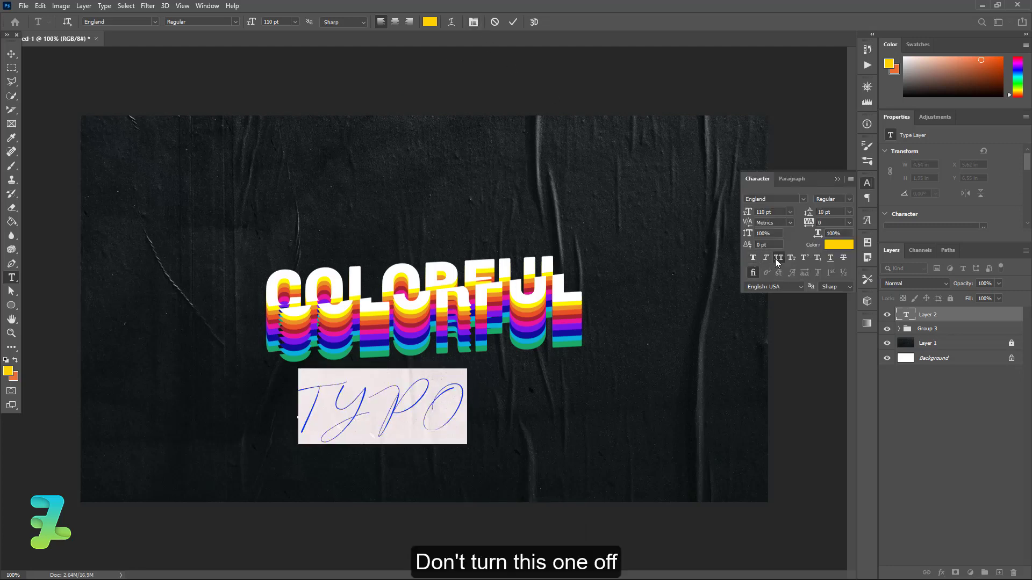
{"action": "left_click", "coordinate": [836, 179]}
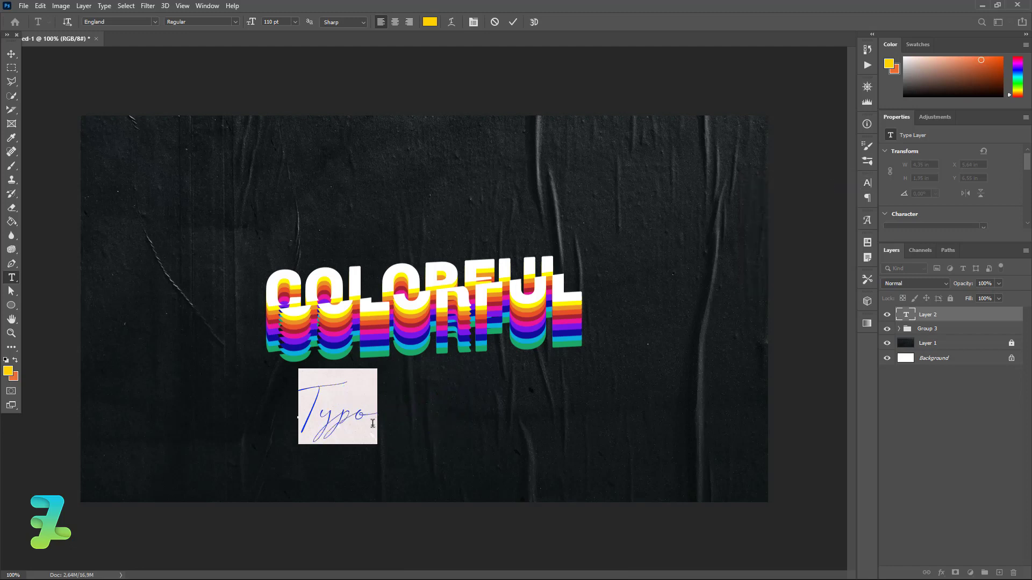
Step: Change the text to 'Typography' in England with Faux Bold, and commit it
{"action": "type", "text": "Typog"}
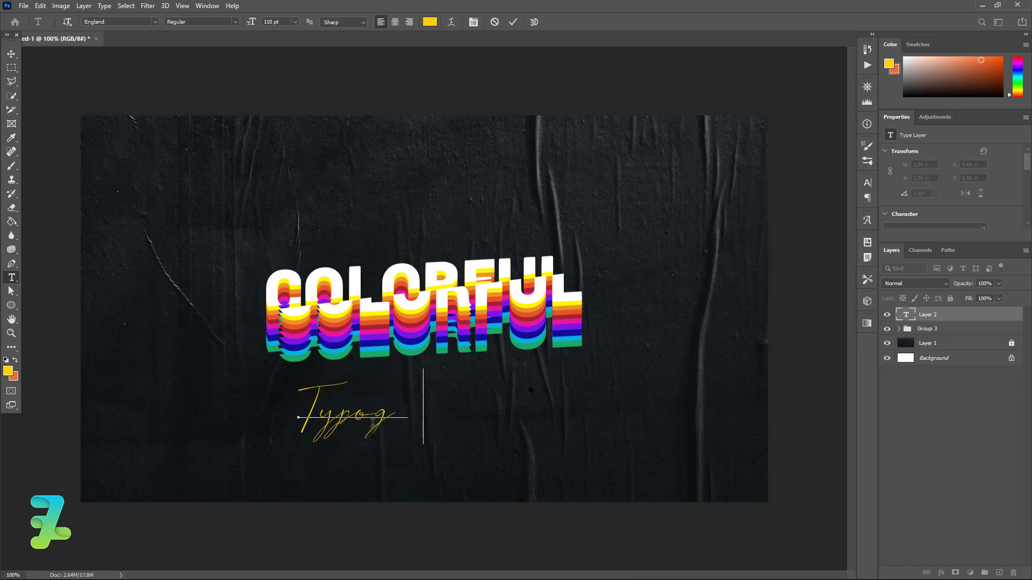
{"action": "type", "text": "raphy"}
{"action": "key", "text": "ctrl+a"}
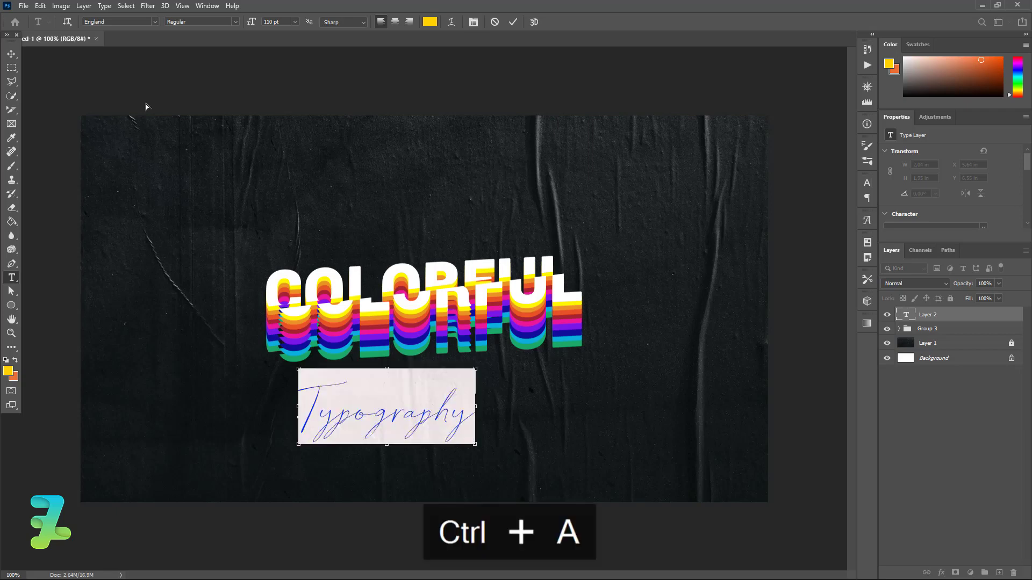
{"action": "left_click", "coordinate": [154, 23]}
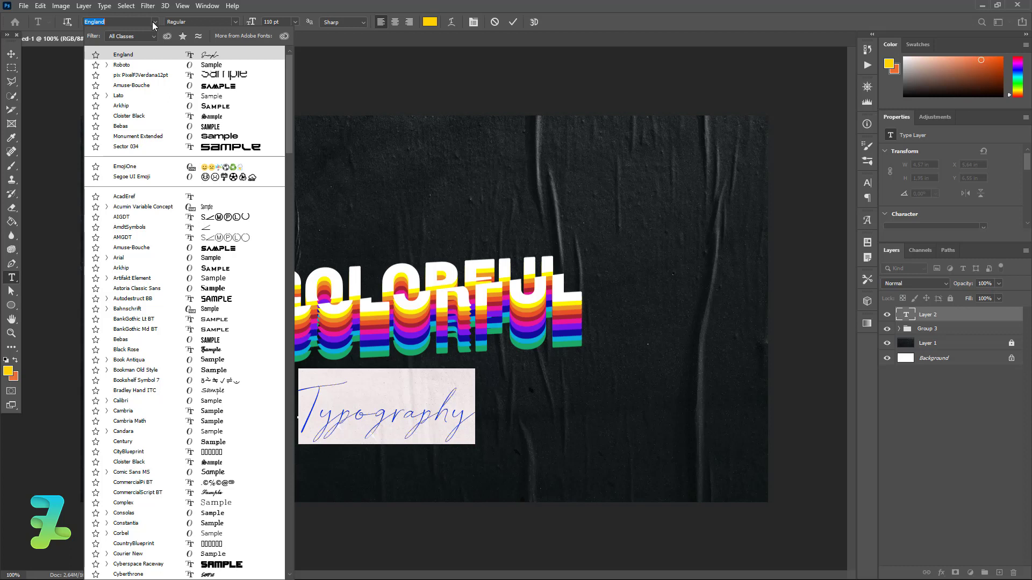
{"action": "left_click", "coordinate": [465, 22]}
{"action": "left_click", "coordinate": [472, 23]}
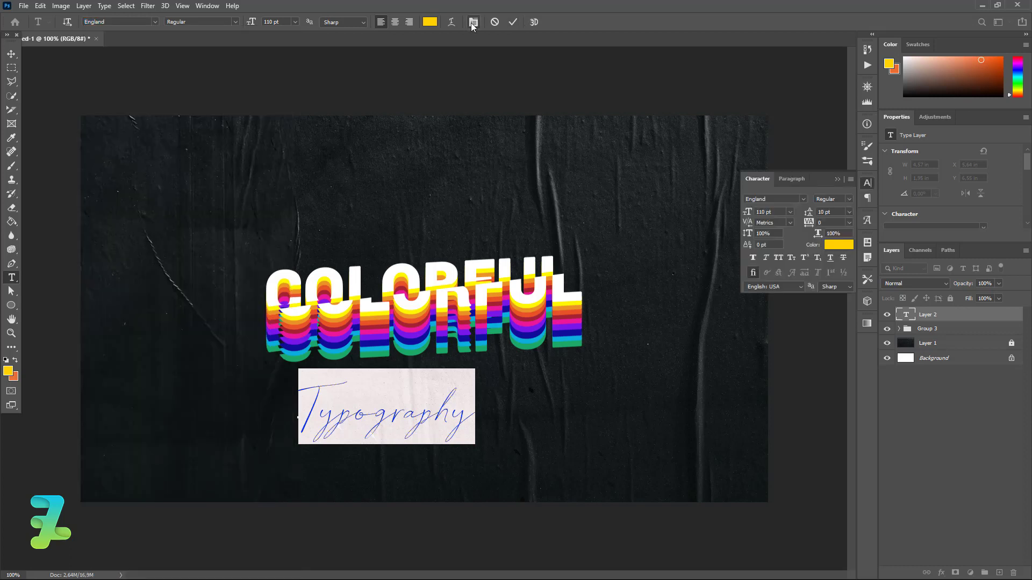
{"action": "left_click", "coordinate": [753, 258]}
{"action": "left_click", "coordinate": [753, 259]}
{"action": "left_click", "coordinate": [753, 259]}
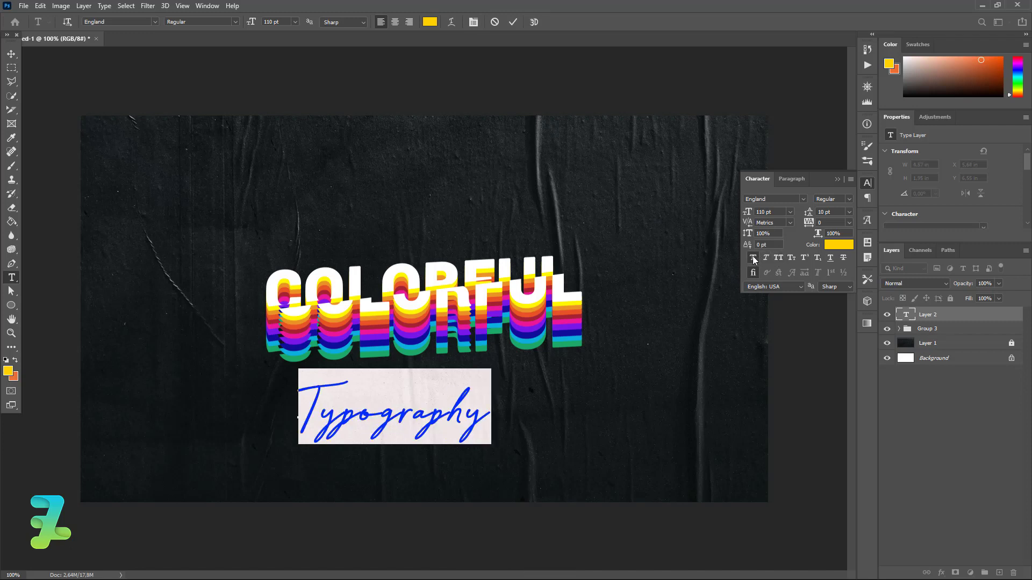
{"action": "left_click", "coordinate": [11, 54]}
{"action": "mouse_move", "coordinate": [402, 414]}
{"action": "left_mouse_down"}
{"action": "mouse_move", "coordinate": [415, 355]}
{"action": "mouse_move", "coordinate": [505, 358]}
{"action": "left_mouse_up"}
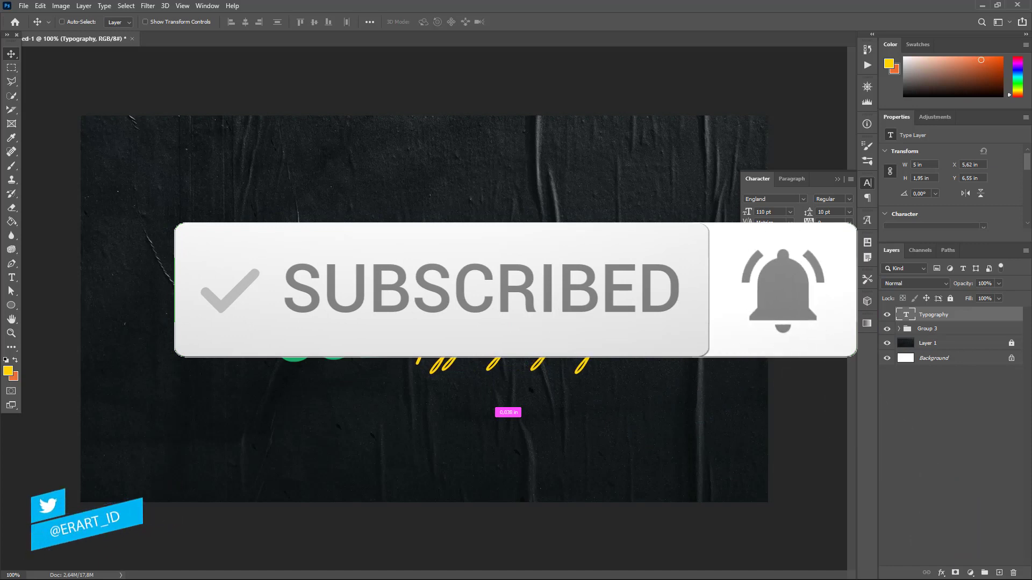
Step: Position the yellow Typography script over COLORFUL's lower right and close the Character panel
{"action": "left_click_drag", "start_coordinate": [506, 357], "coordinate": [499, 357]}
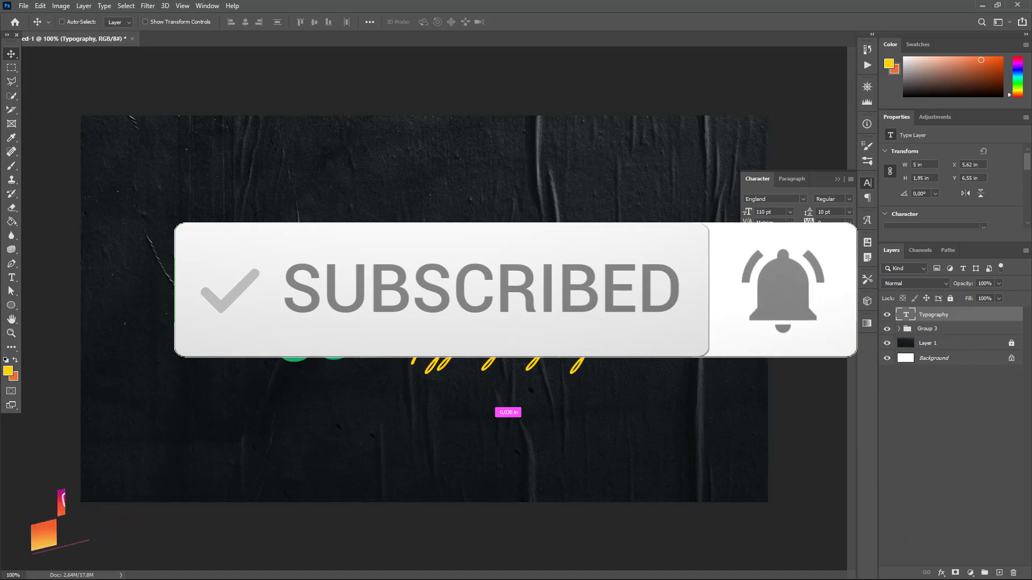
{"action": "left_click_drag", "start_coordinate": [508, 344], "coordinate": [507, 345]}
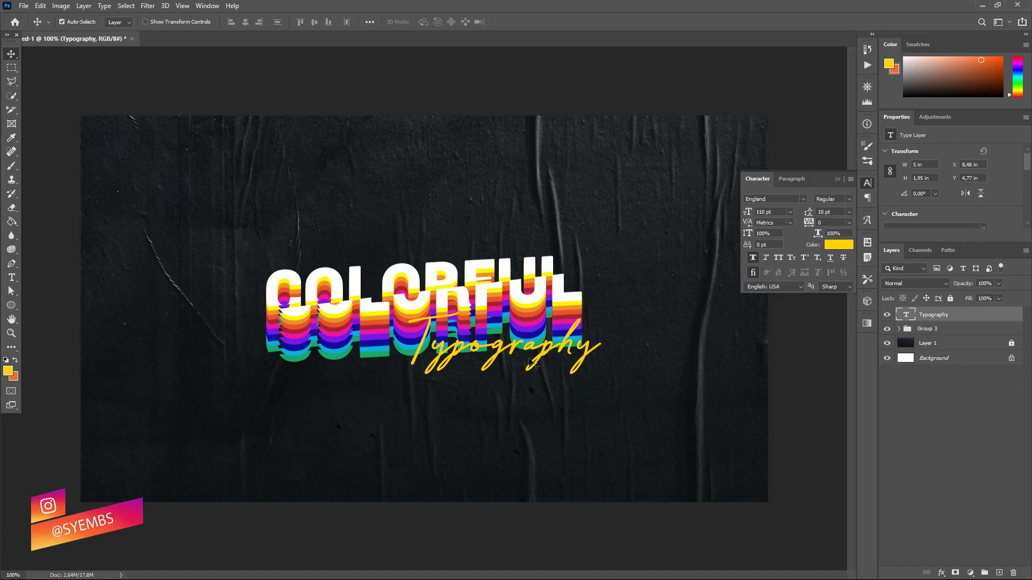
{"action": "left_click", "coordinate": [836, 179]}
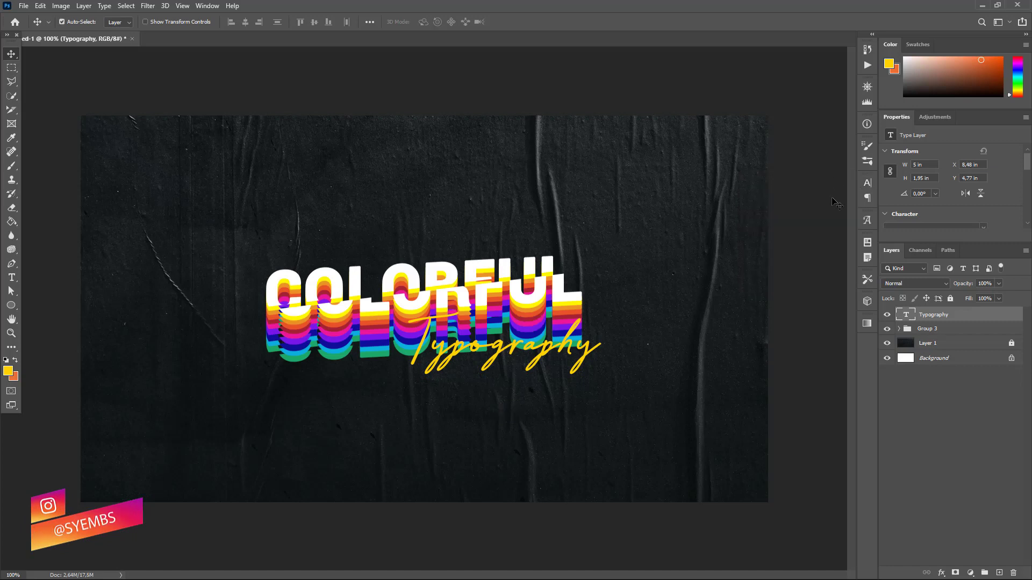
{"action": "left_click_drag", "start_coordinate": [573, 347], "coordinate": [603, 345]}
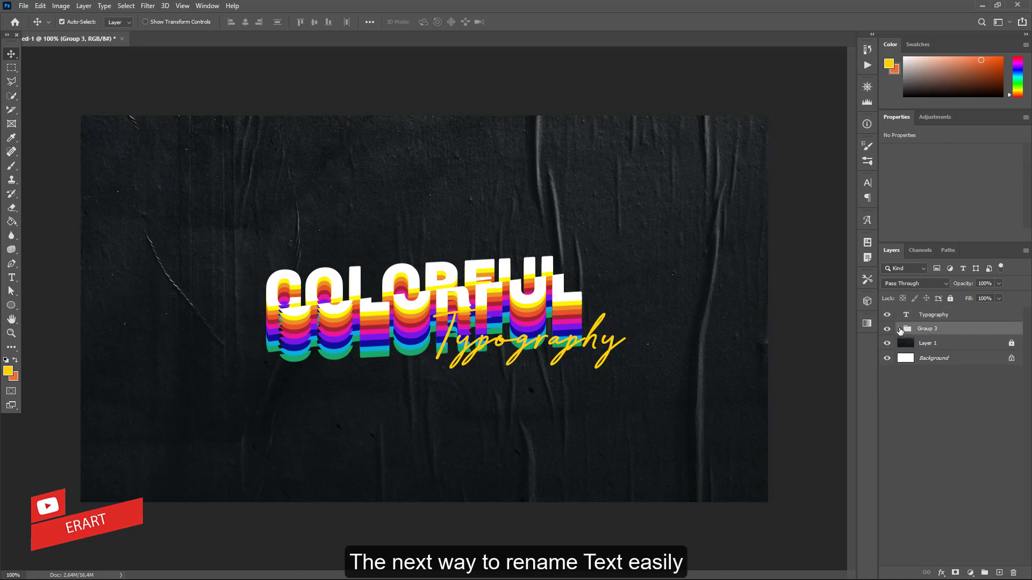
Step: Rename the Group 1 smart object inside Group 3 to 'Change name' and open its contents
{"action": "left_click", "coordinate": [898, 328]}
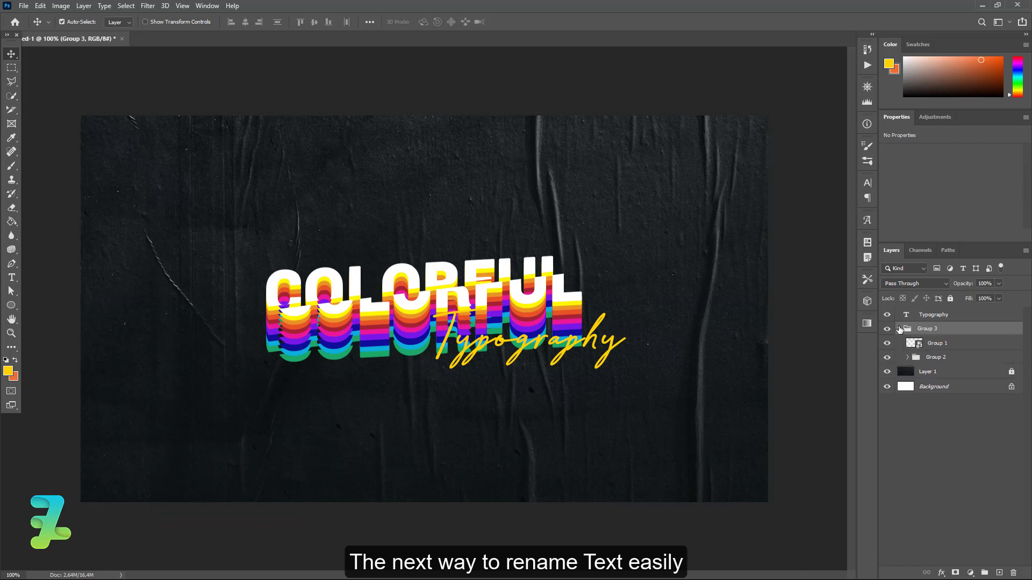
{"action": "double_click", "coordinate": [935, 343]}
{"action": "type", "text": "chANGE"}
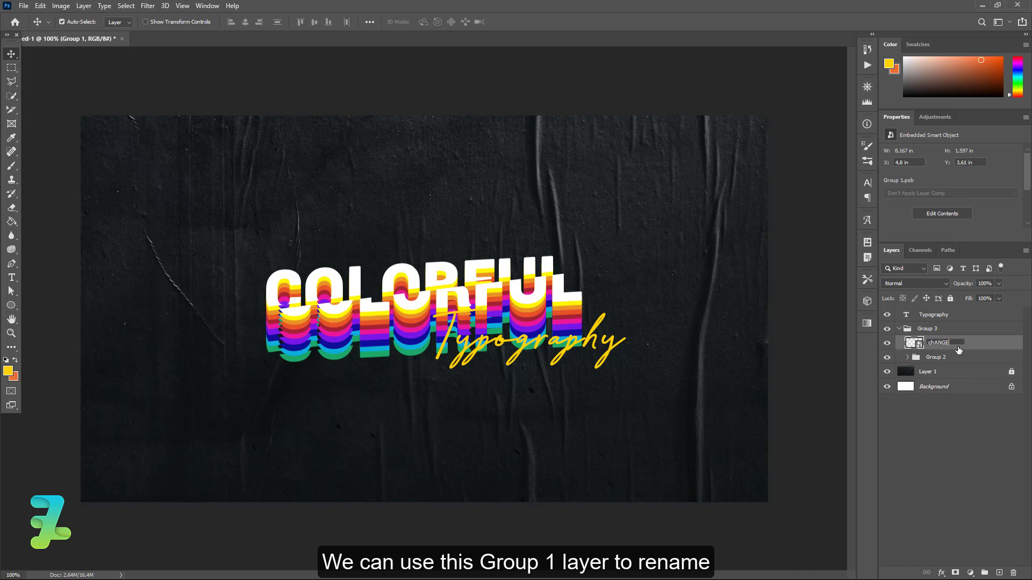
{"action": "key", "text": "ctrl+a"}
{"action": "type", "text": "Ch"}
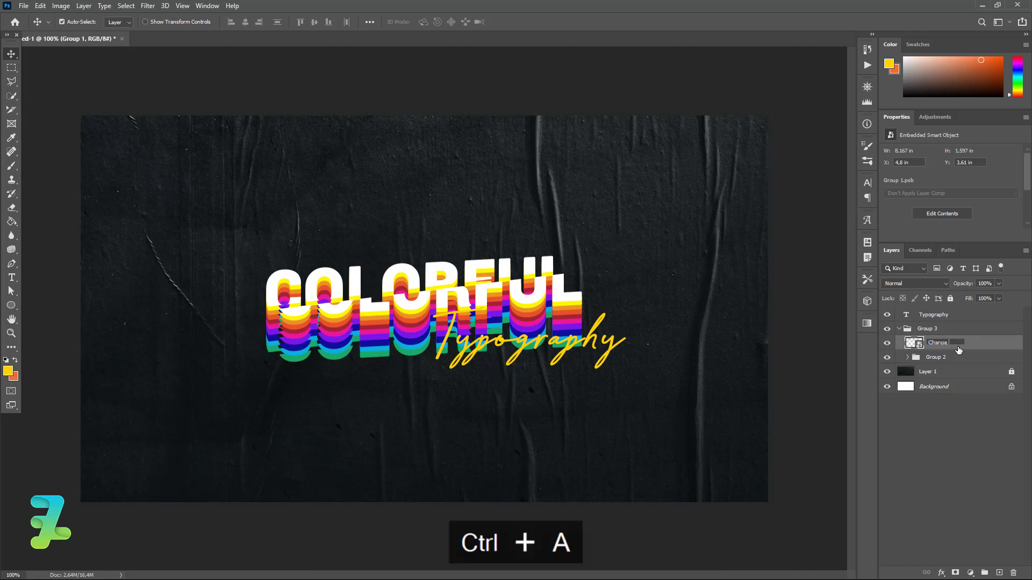
{"action": "key", "text": "Return"}
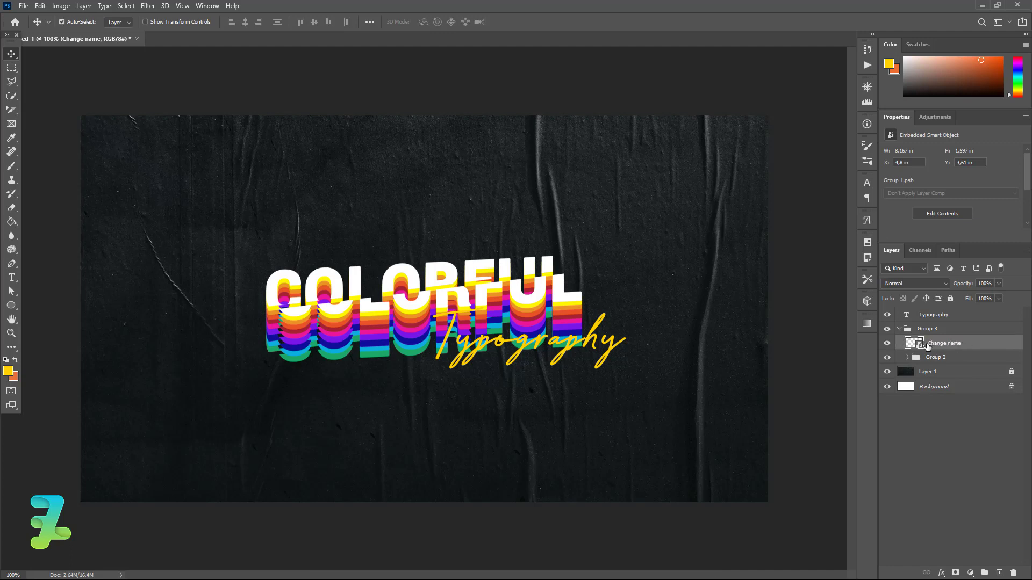
{"action": "double_click", "coordinate": [910, 342]}
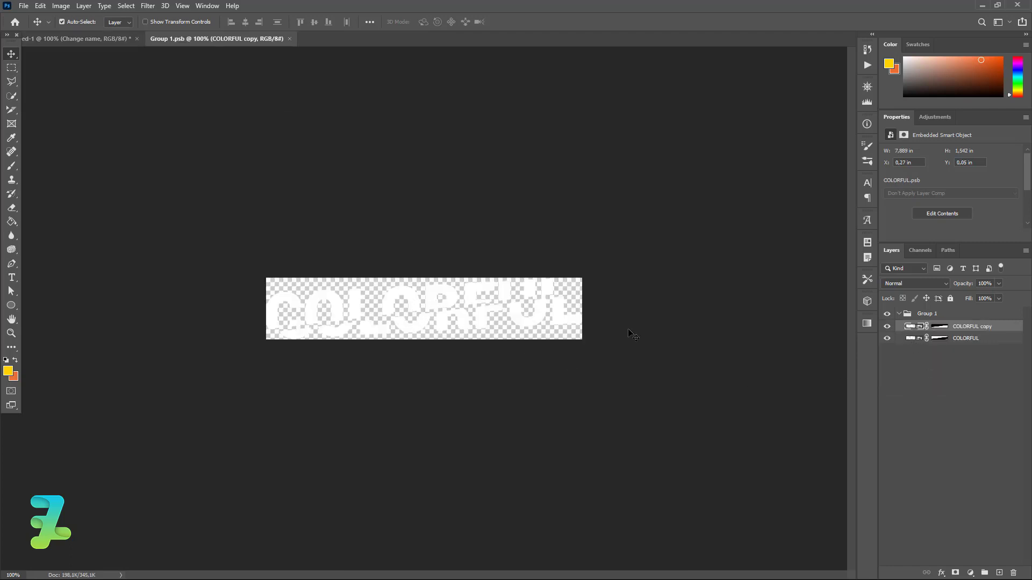
Step: In the nested smart object, replace the COLORFUL text with ANXIETY, removing the stray trailing characters
{"action": "double_click", "coordinate": [915, 327]}
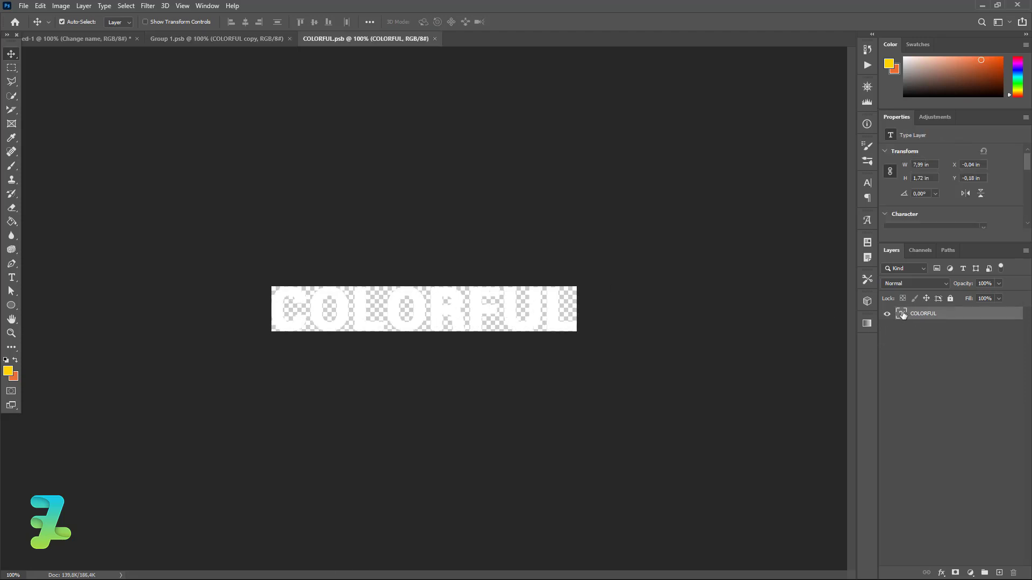
{"action": "double_click", "coordinate": [901, 315]}
{"action": "type", "text": "A"}
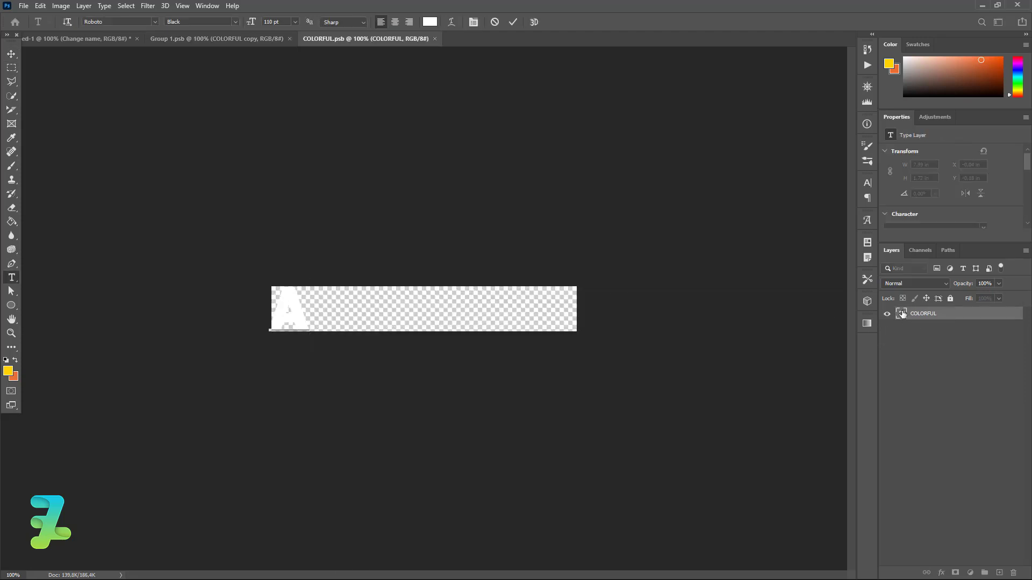
{"action": "type", "text": "NXIE"}
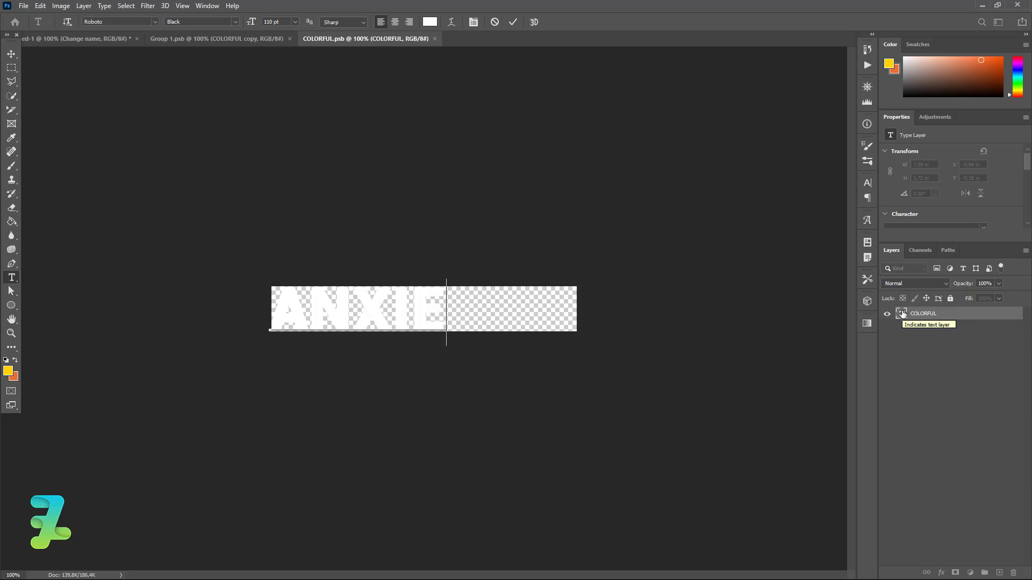
{"action": "type", "text": "TY"}
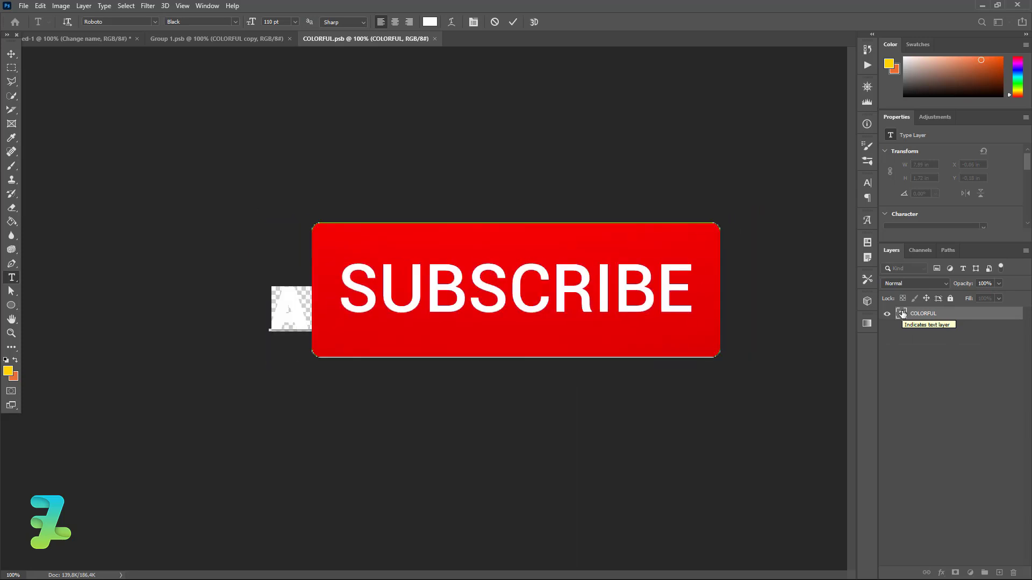
{"action": "left_click", "coordinate": [5, 56]}
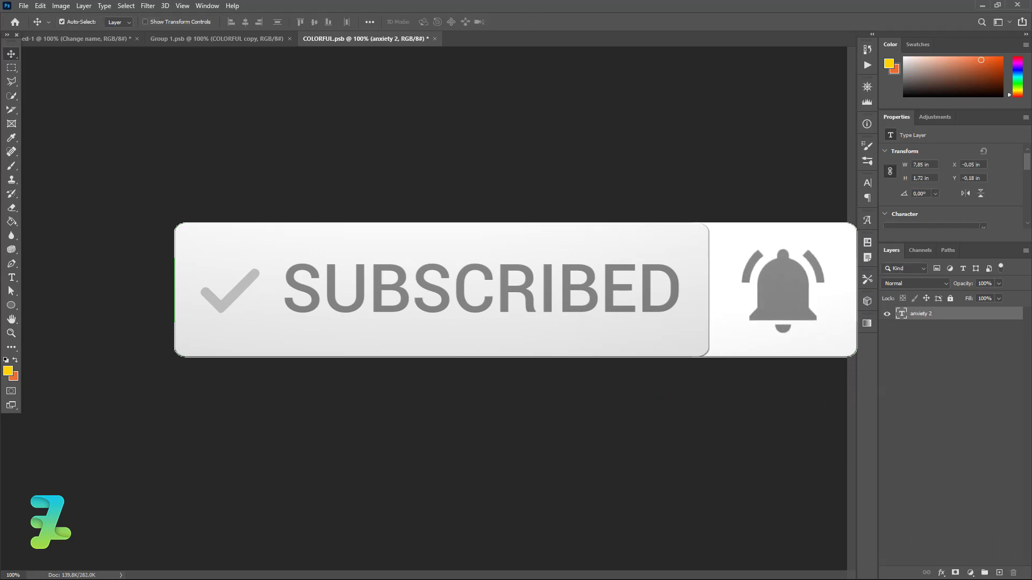
{"action": "double_click", "coordinate": [901, 315]}
{"action": "key", "text": "BackSpace"}
{"action": "key", "text": "BackSpace"}
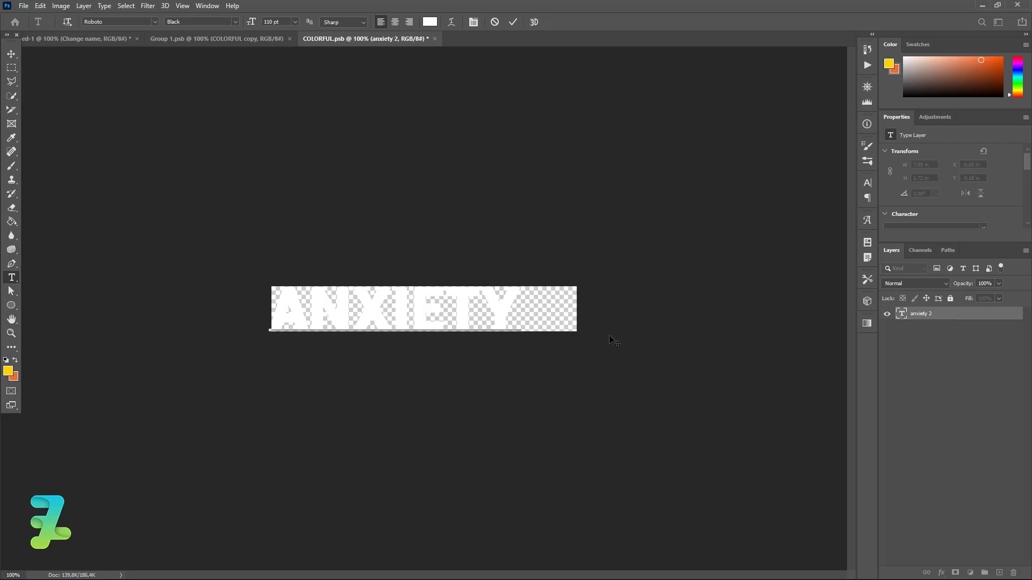
{"action": "key", "text": "BackSpace"}
{"action": "left_click", "coordinate": [12, 54]}
Step: Centre ANXIETY horizontally on the canvas, save it, then save Group 1.psb too
{"action": "key", "text": "ctrl+a"}
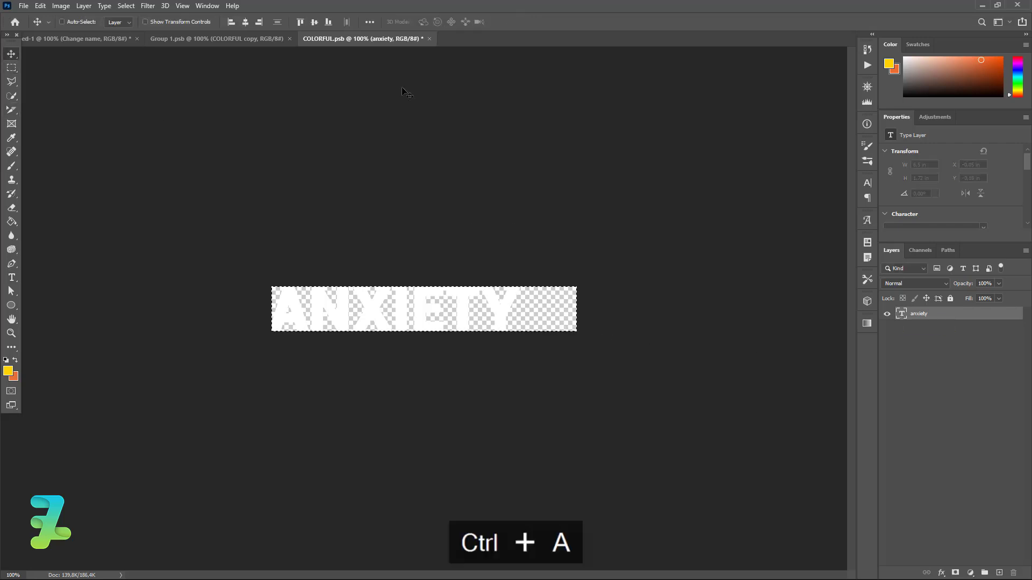
{"action": "left_click", "coordinate": [243, 21]}
{"action": "key", "text": "ctrl+d"}
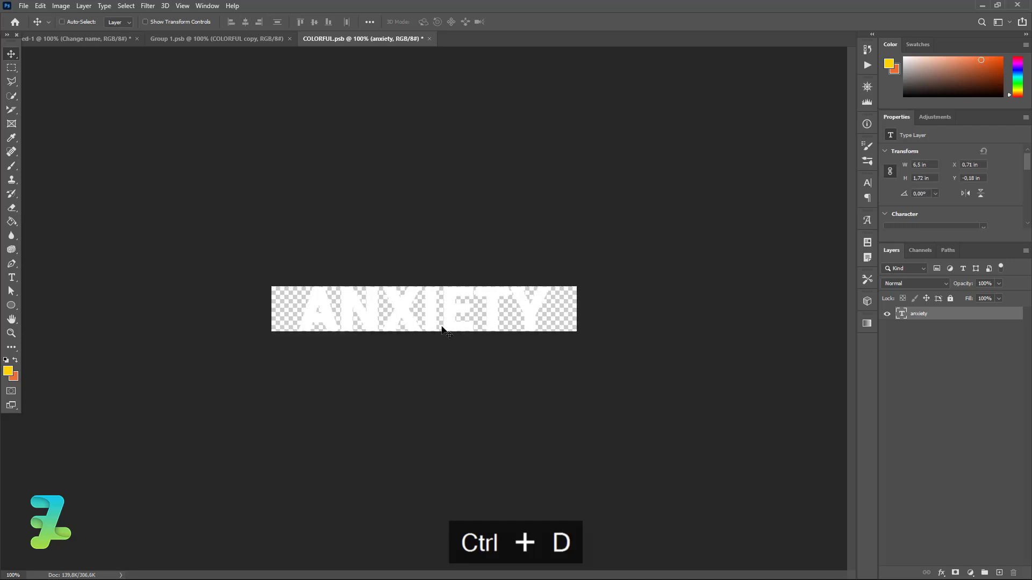
{"action": "key", "text": "ctrl+s"}
{"action": "left_click", "coordinate": [205, 38]}
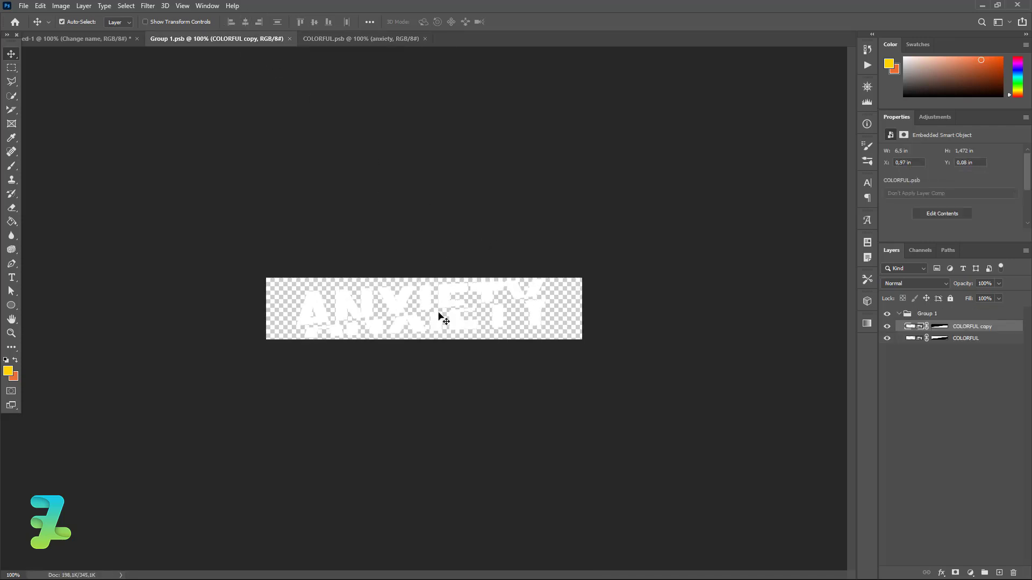
{"action": "key", "text": "ctrl+s"}
Step: Return to the main document to view ANXIETY across the rainbow stack
{"action": "left_click", "coordinate": [91, 38]}
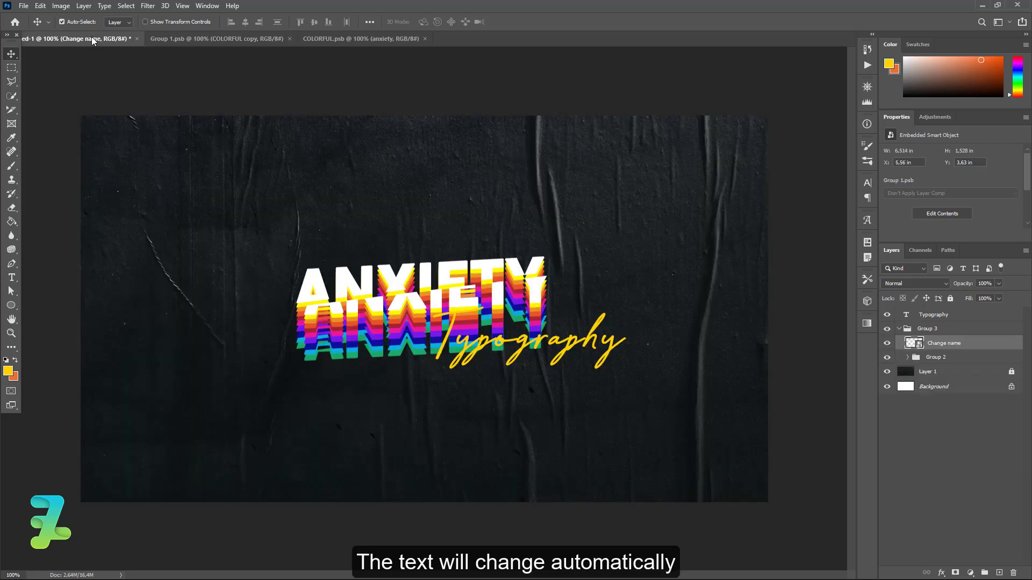